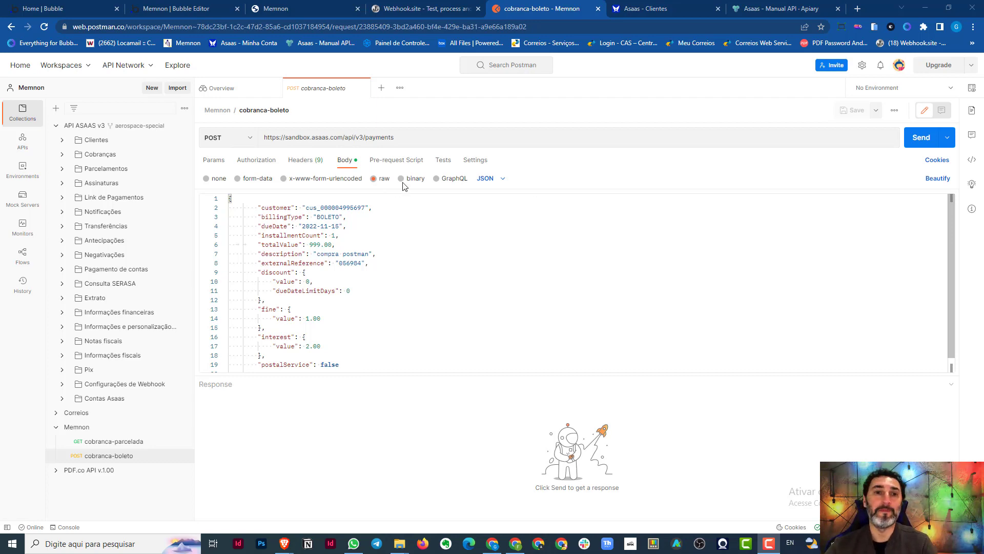
Switch to the Bubble editor and bring up the API Connector's settings among the installed plugins
{"action": "left_click", "coordinate": [181, 11]}
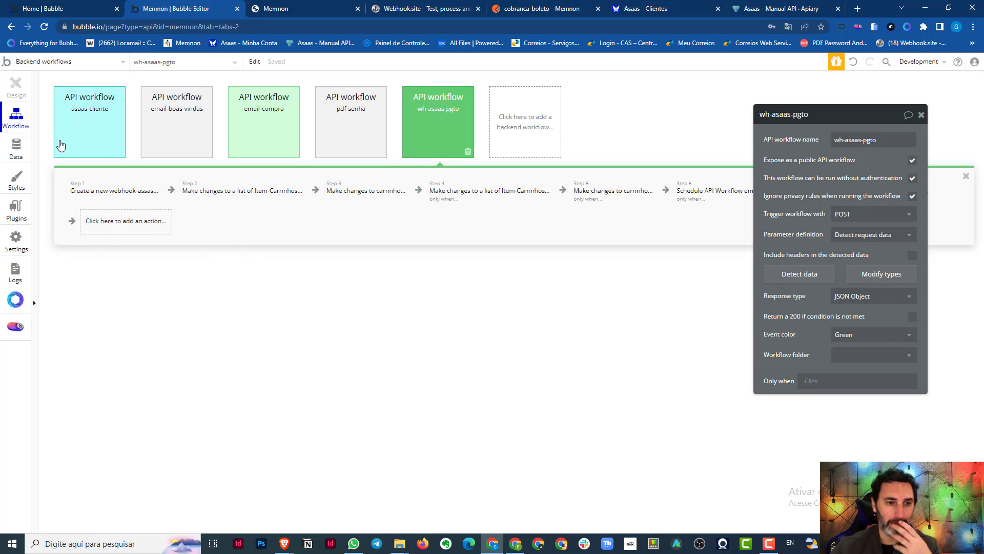
{"action": "left_click", "coordinate": [14, 216]}
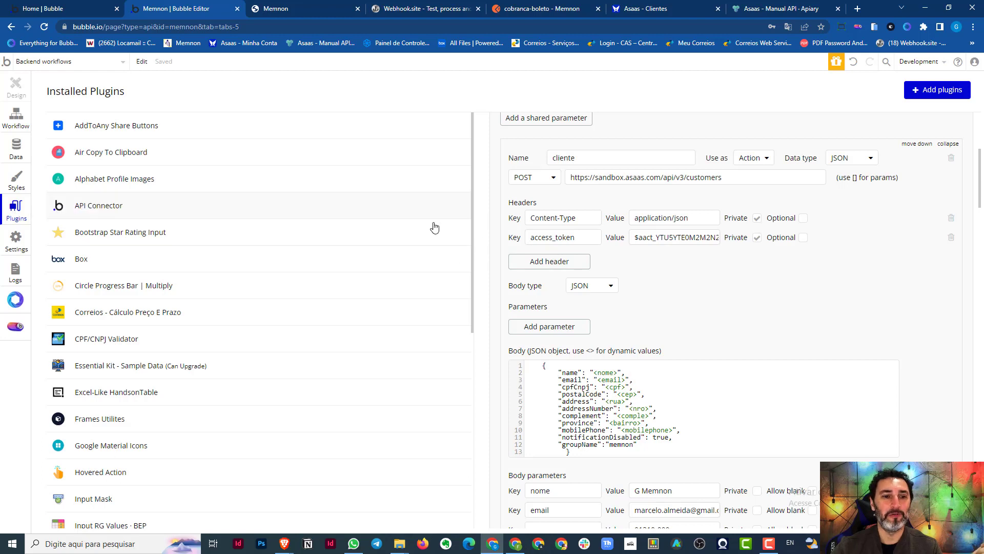
{"action": "scroll", "coordinate": [242, 262], "scroll_direction": "down", "scroll_amount": 1}
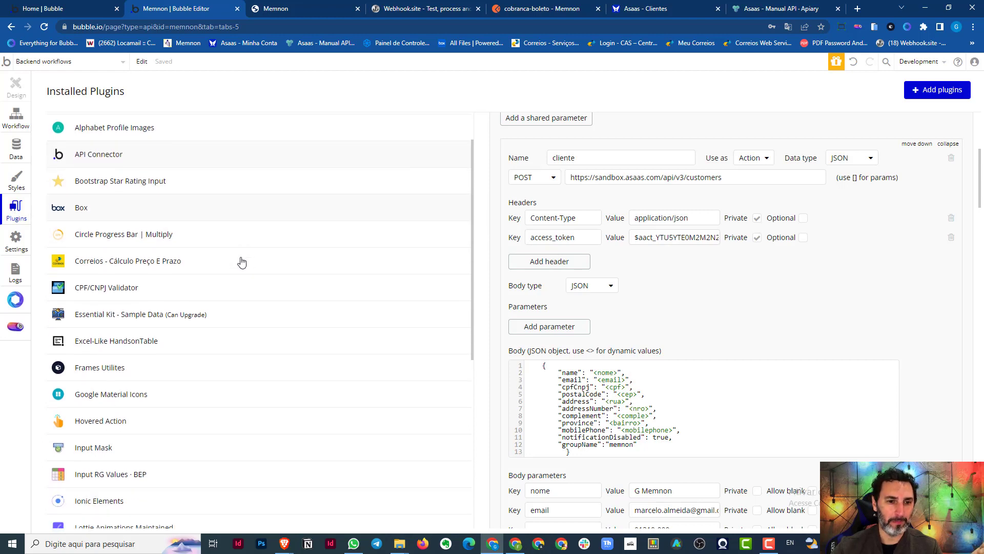
{"action": "scroll", "coordinate": [242, 262], "scroll_direction": "up", "scroll_amount": 1}
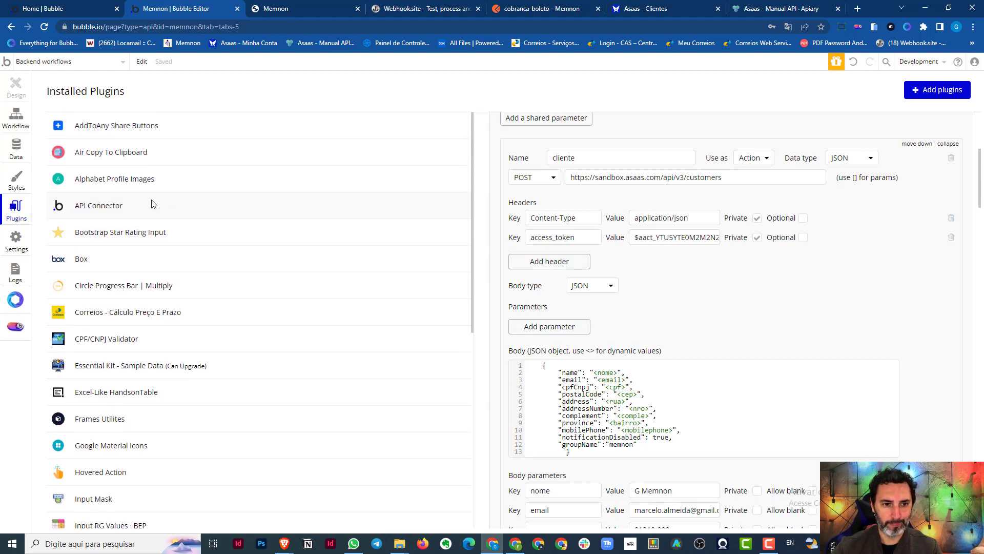
{"action": "scroll", "coordinate": [940, 285], "scroll_direction": "up", "scroll_amount": 4}
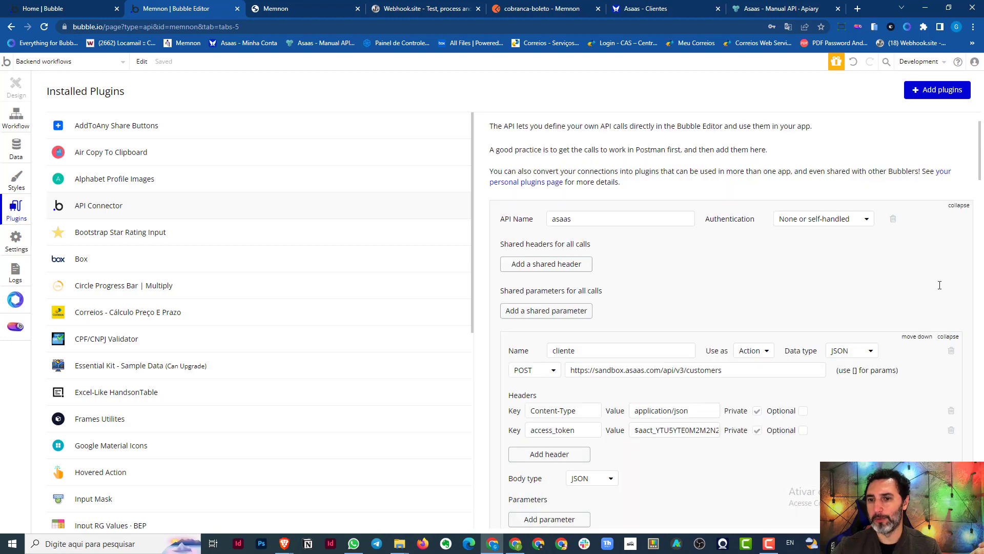
{"action": "scroll", "coordinate": [940, 285], "scroll_direction": "up", "scroll_amount": 1}
Collapse the asaas, pdf and correios APIs in the API Connector
{"action": "left_click", "coordinate": [959, 268]}
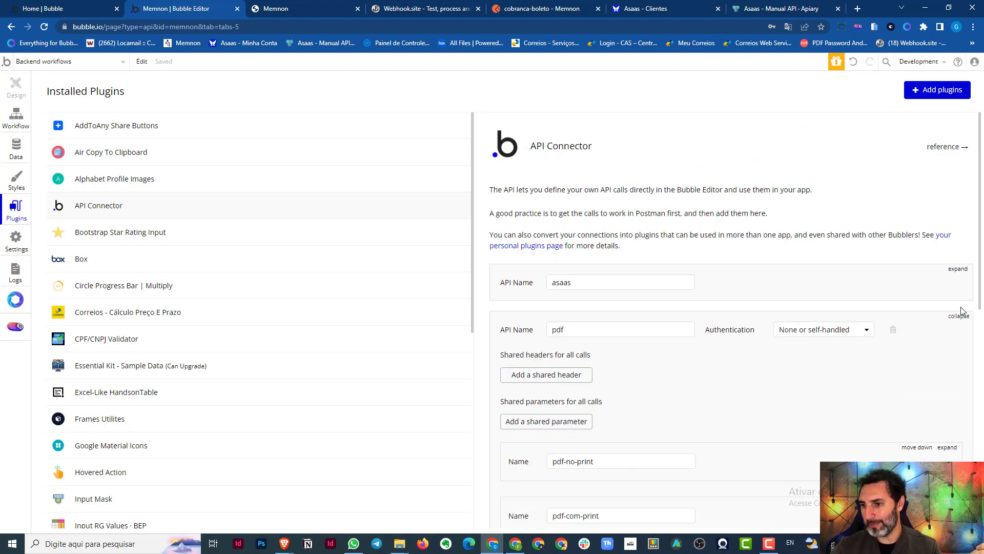
{"action": "left_click", "coordinate": [959, 315]}
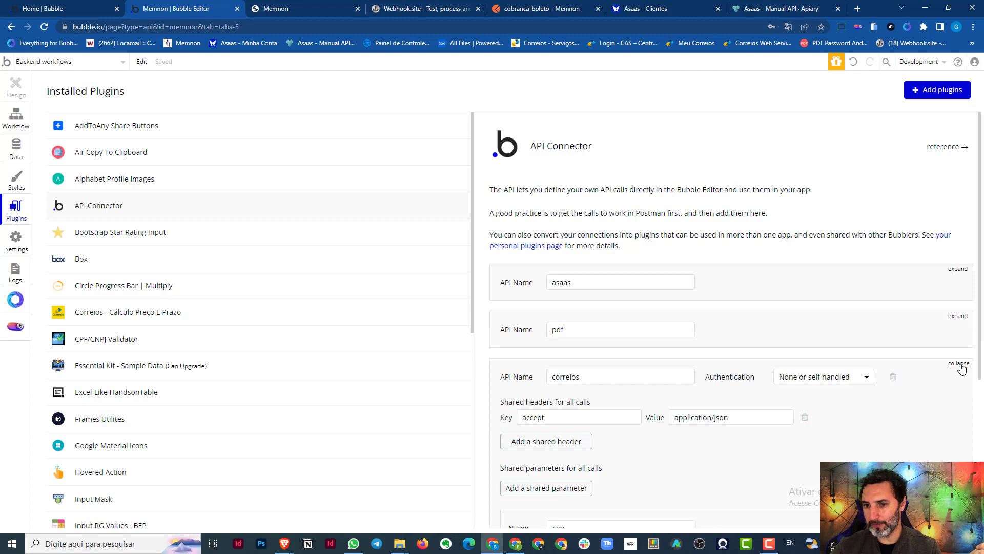
{"action": "left_click", "coordinate": [959, 364]}
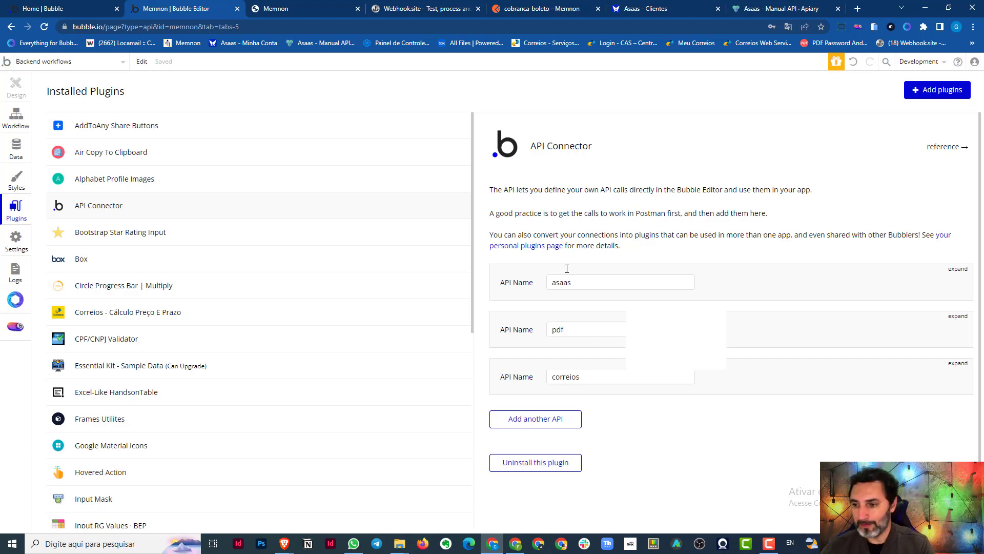
Expand the pdf API and its pdf-no-print call, and examine the base part of the call's endpoint URL
{"action": "left_click", "coordinate": [956, 317]}
{"action": "scroll", "coordinate": [881, 286], "scroll_direction": "down", "scroll_amount": 3}
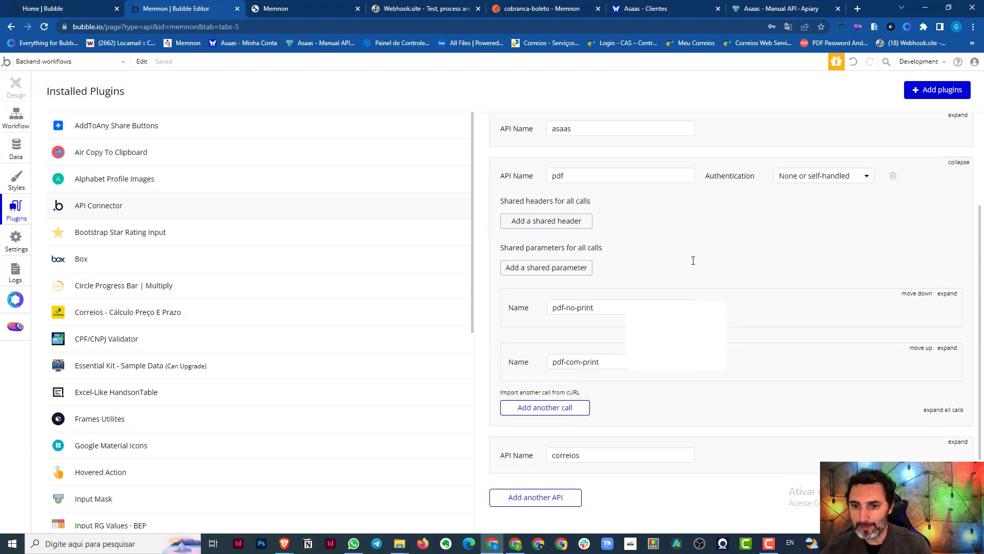
{"action": "left_click", "coordinate": [947, 293]}
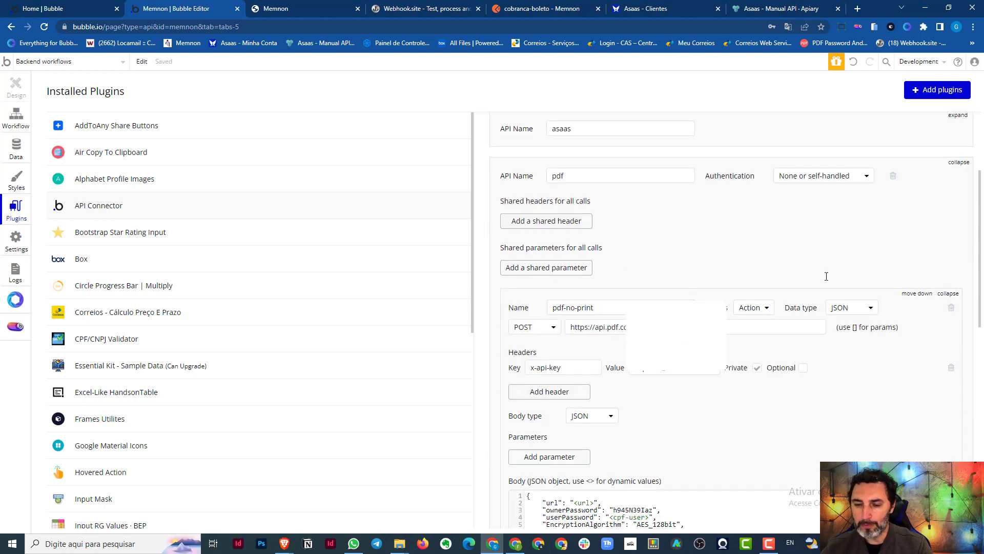
{"action": "scroll", "coordinate": [591, 272], "scroll_direction": "down", "scroll_amount": 1}
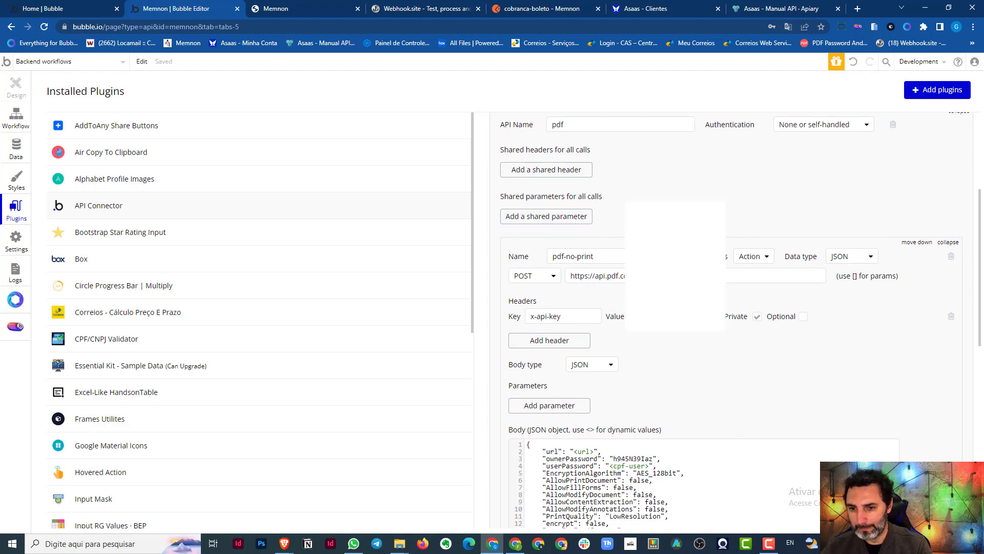
{"action": "scroll", "coordinate": [774, 271], "scroll_direction": "down", "scroll_amount": 2}
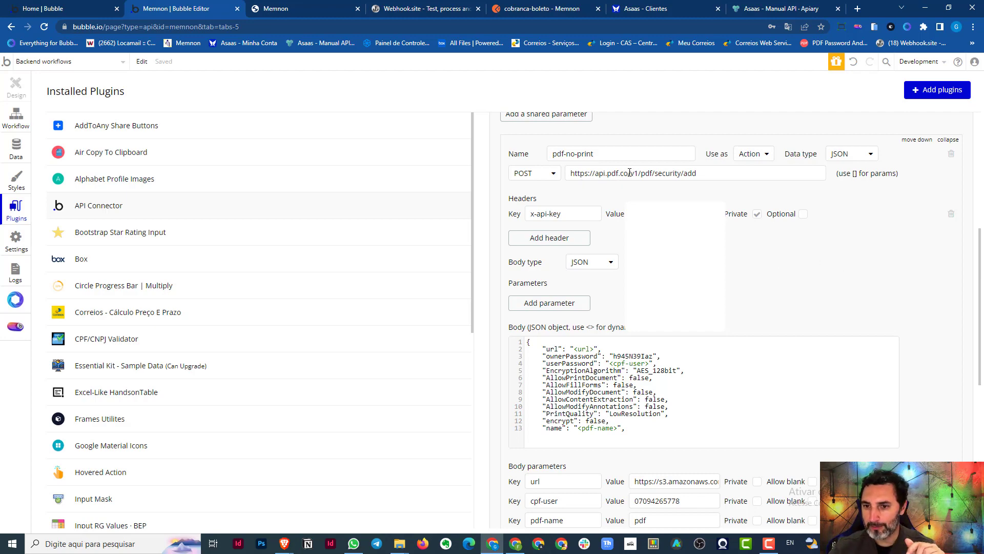
{"action": "left_click_drag", "start_coordinate": [629, 174], "coordinate": [568, 173]}
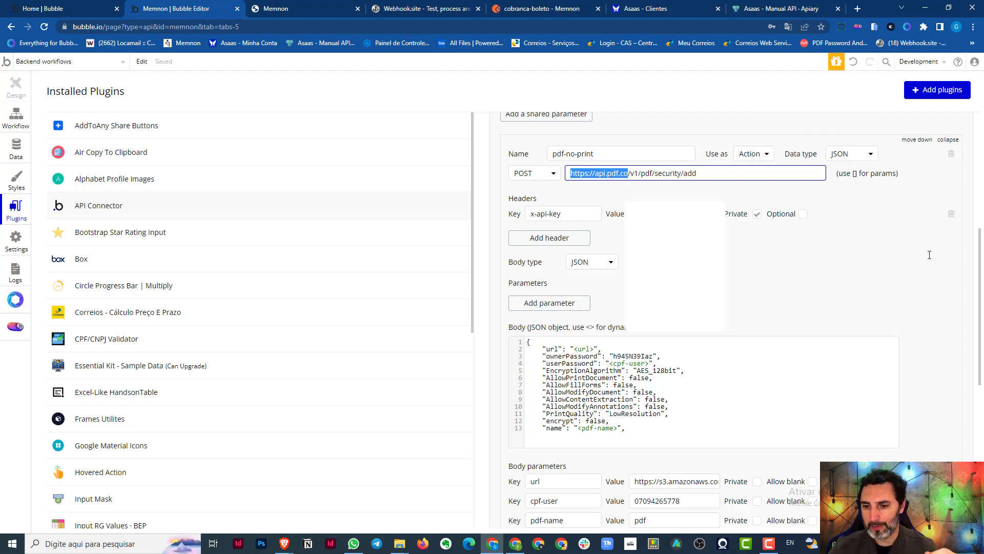
Examine the JSON body, body parameters and header of the pdf-no-print call
{"action": "scroll", "coordinate": [929, 254], "scroll_direction": "down", "scroll_amount": 2}
{"action": "scroll", "coordinate": [930, 255], "scroll_direction": "down", "scroll_amount": 2}
{"action": "scroll", "coordinate": [923, 255], "scroll_direction": "up", "scroll_amount": 2}
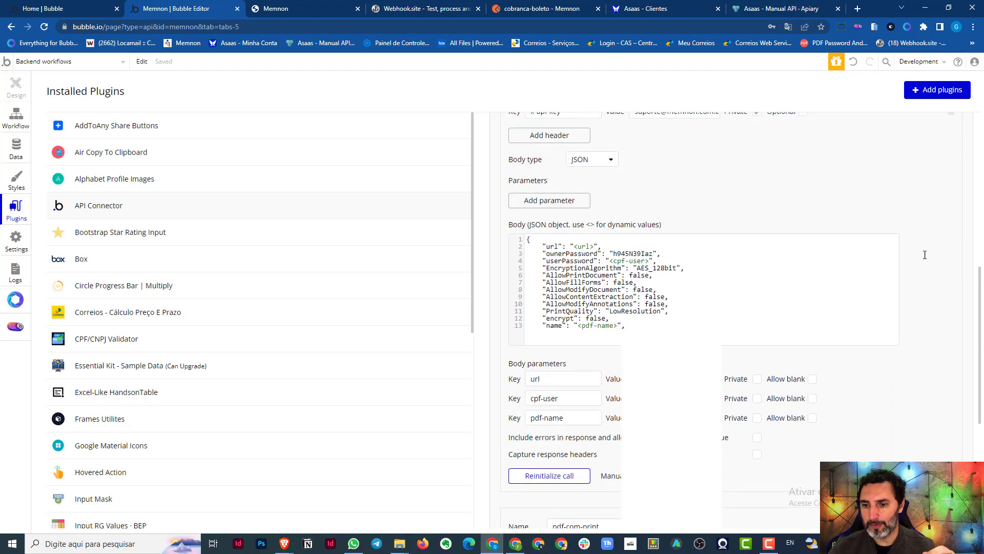
{"action": "scroll", "coordinate": [920, 254], "scroll_direction": "down", "scroll_amount": 1}
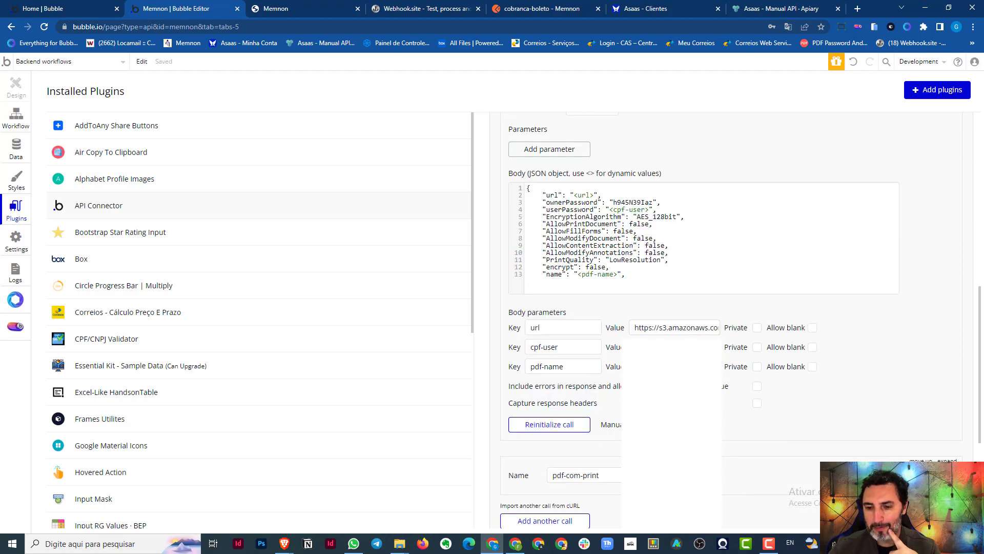
{"action": "scroll", "coordinate": [564, 306], "scroll_direction": "up", "scroll_amount": 6}
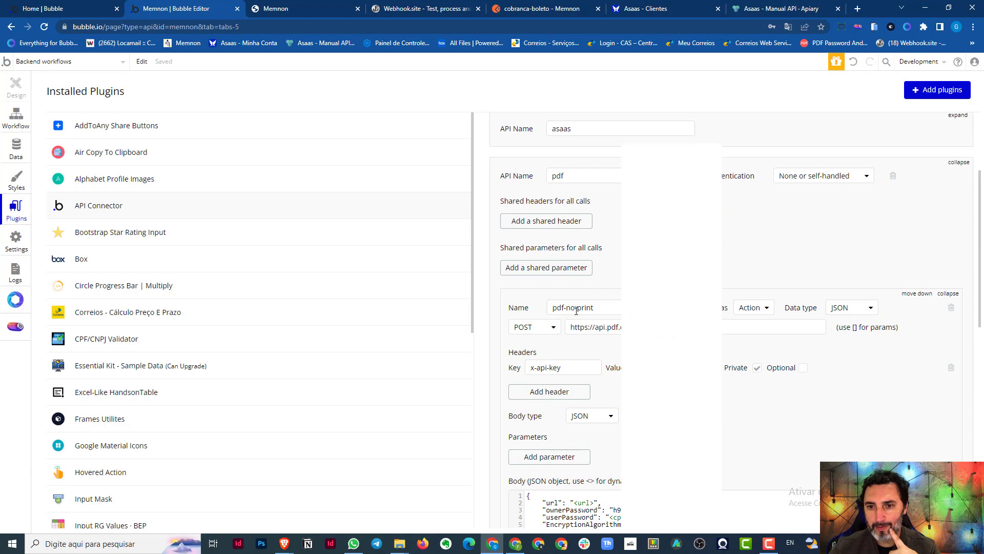
{"action": "scroll", "coordinate": [576, 310], "scroll_direction": "down", "scroll_amount": 3}
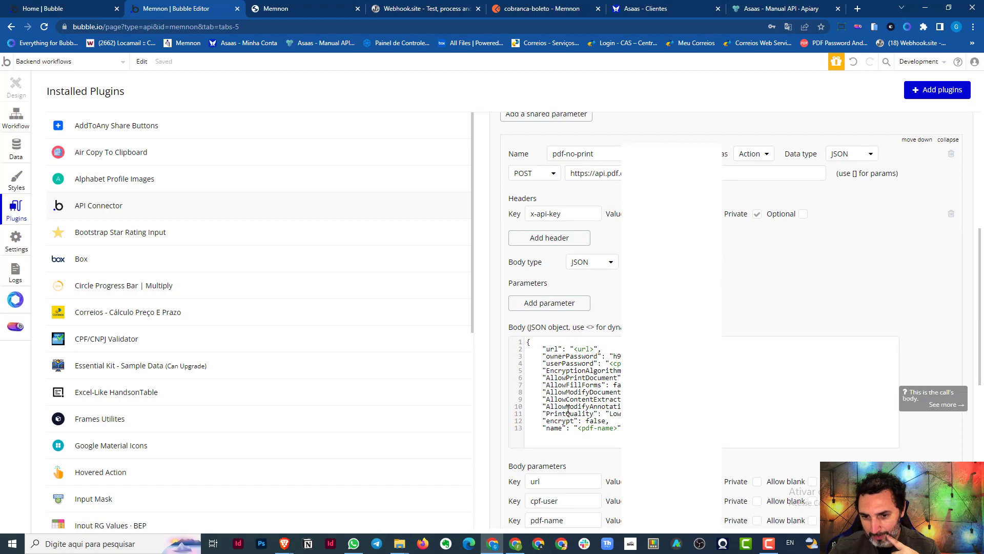
{"action": "left_click", "coordinate": [619, 385]}
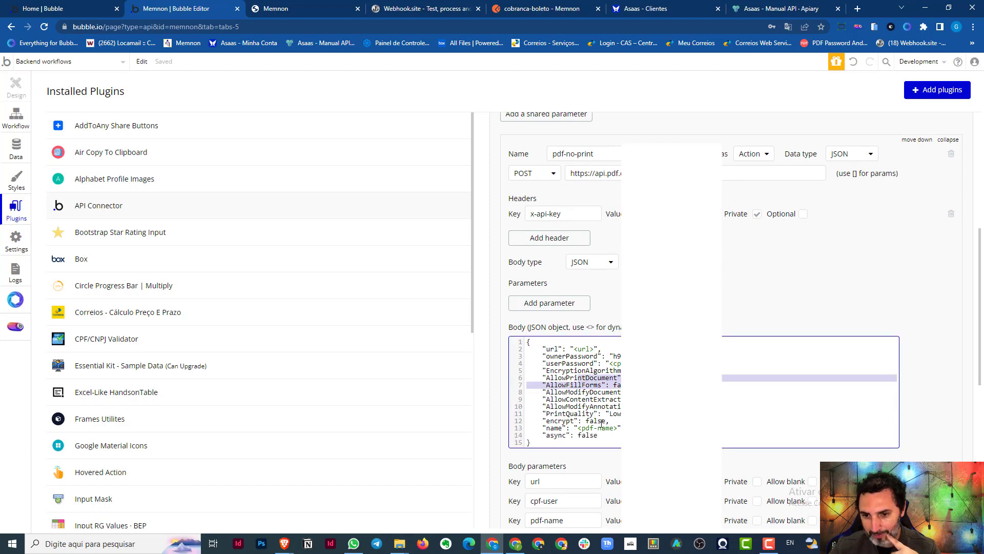
{"action": "scroll", "coordinate": [851, 354], "scroll_direction": "up", "scroll_amount": 4}
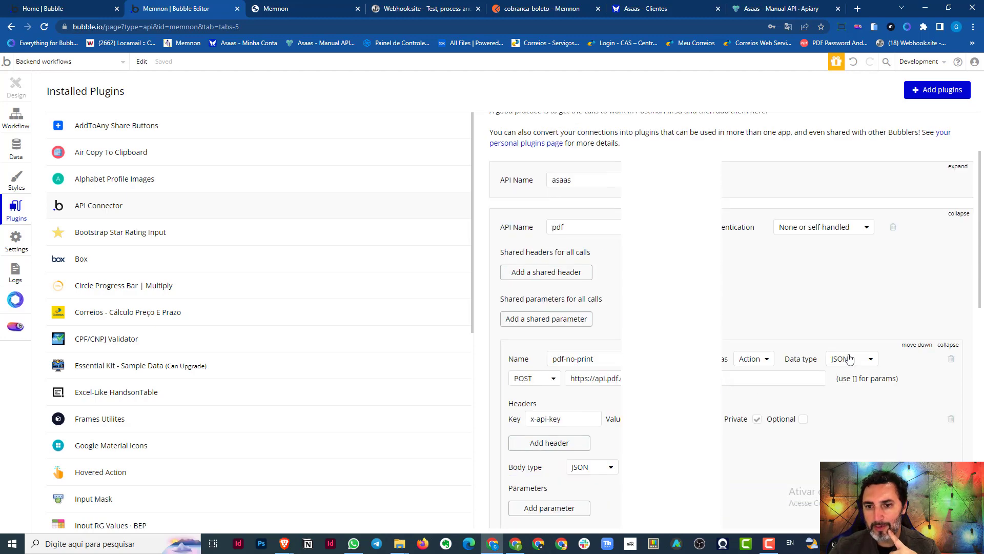
Expand the pdf-com-print call in the pdf API and examine its endpoint, header and JSON body
{"action": "left_click", "coordinate": [959, 214]}
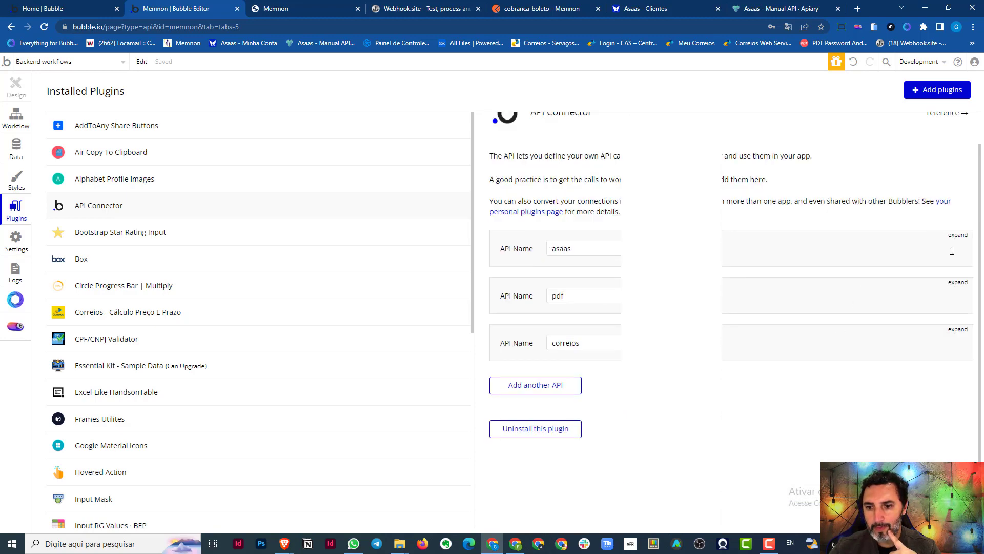
{"action": "left_click", "coordinate": [958, 283]}
{"action": "scroll", "coordinate": [946, 308], "scroll_direction": "down", "scroll_amount": 8}
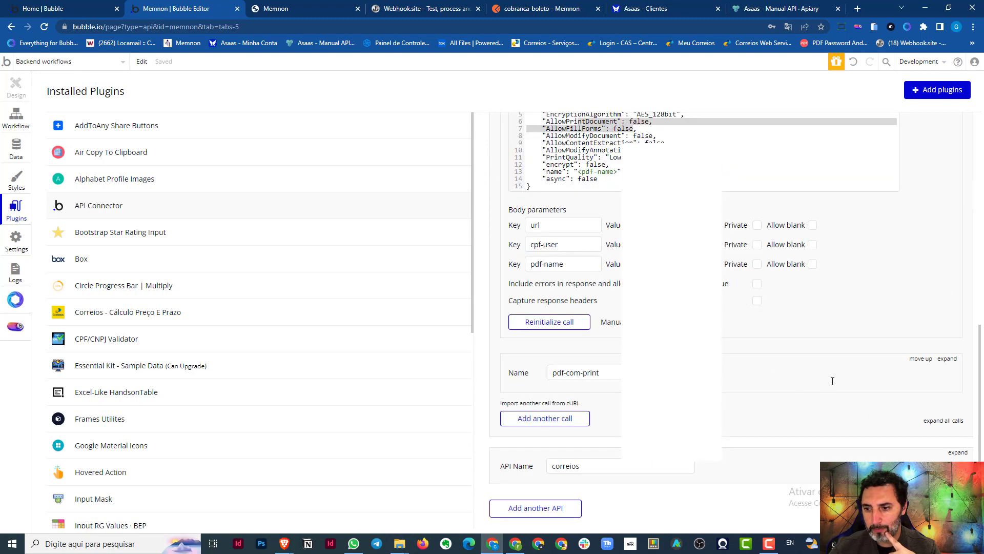
{"action": "left_click", "coordinate": [948, 359]}
{"action": "scroll", "coordinate": [843, 349], "scroll_direction": "down", "scroll_amount": 2}
{"action": "scroll", "coordinate": [843, 349], "scroll_direction": "down", "scroll_amount": 3}
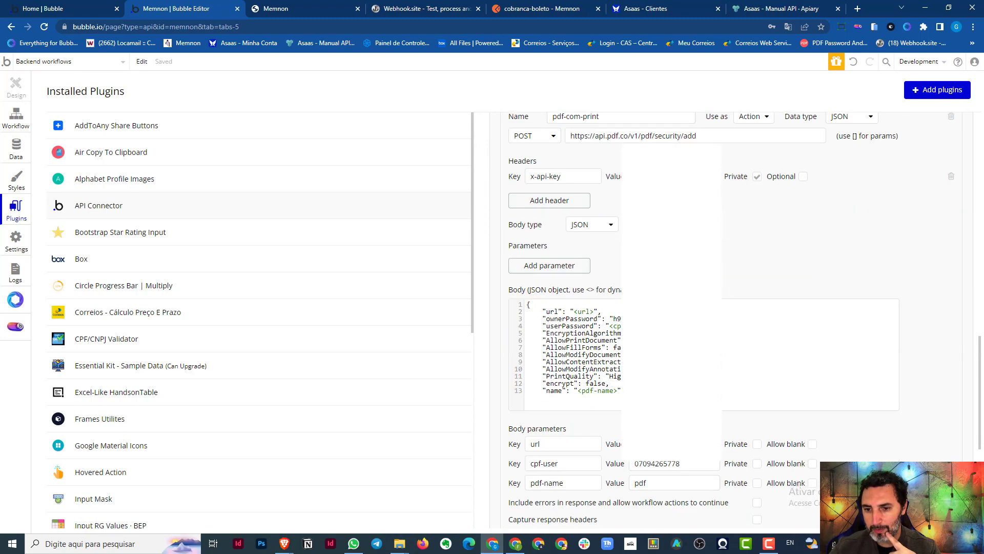
{"action": "scroll", "coordinate": [919, 314], "scroll_direction": "up", "scroll_amount": 3}
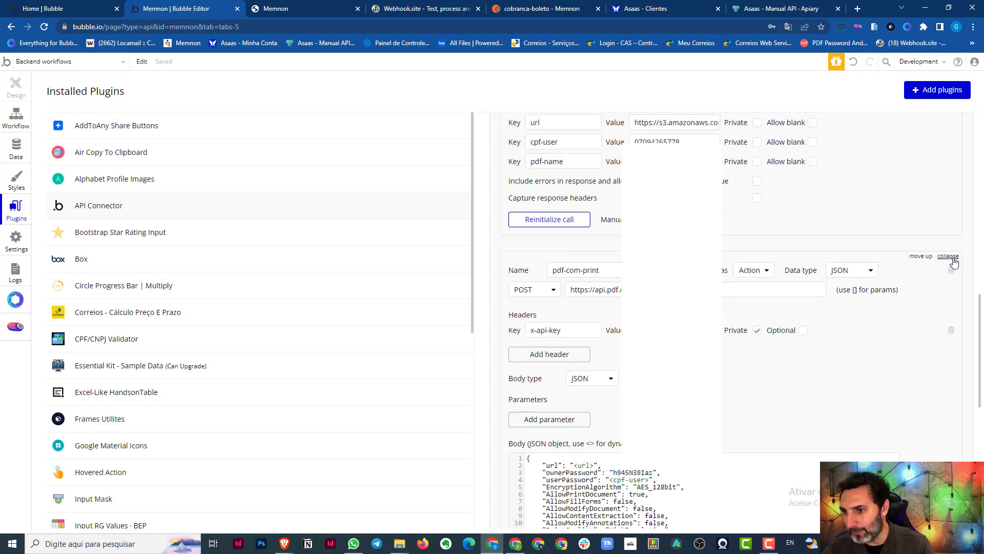
Collapse the pdf-com-print and pdf-no-print calls and the pdf API that contains them
{"action": "left_click", "coordinate": [949, 257]}
{"action": "scroll", "coordinate": [953, 263], "scroll_direction": "up", "scroll_amount": 10}
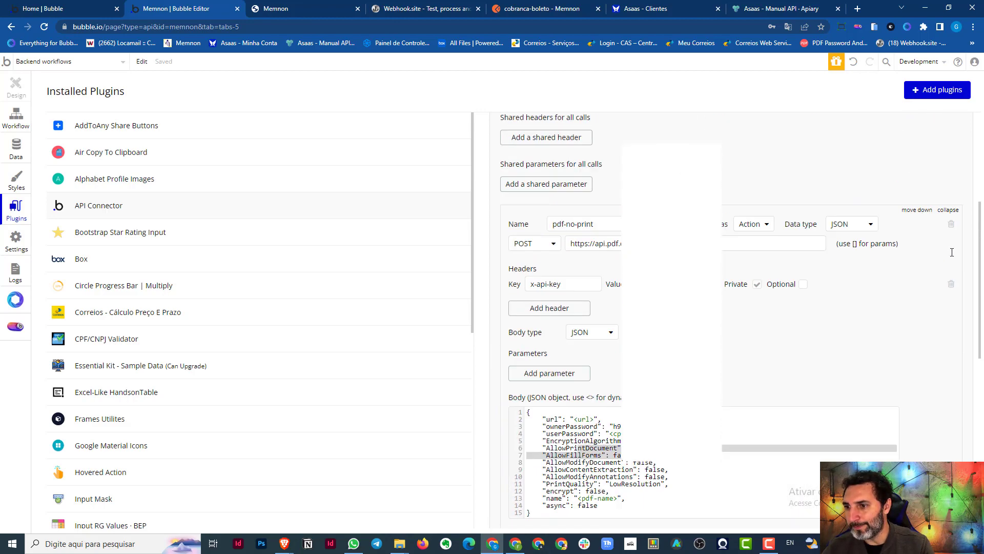
{"action": "left_click", "coordinate": [944, 244]}
{"action": "scroll", "coordinate": [946, 246], "scroll_direction": "up", "scroll_amount": 3}
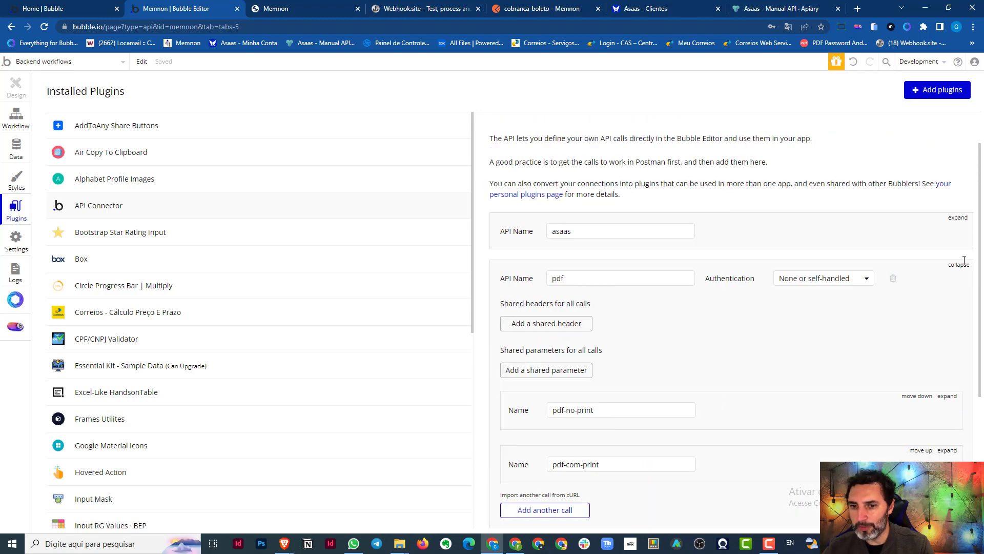
{"action": "left_click", "coordinate": [958, 264]}
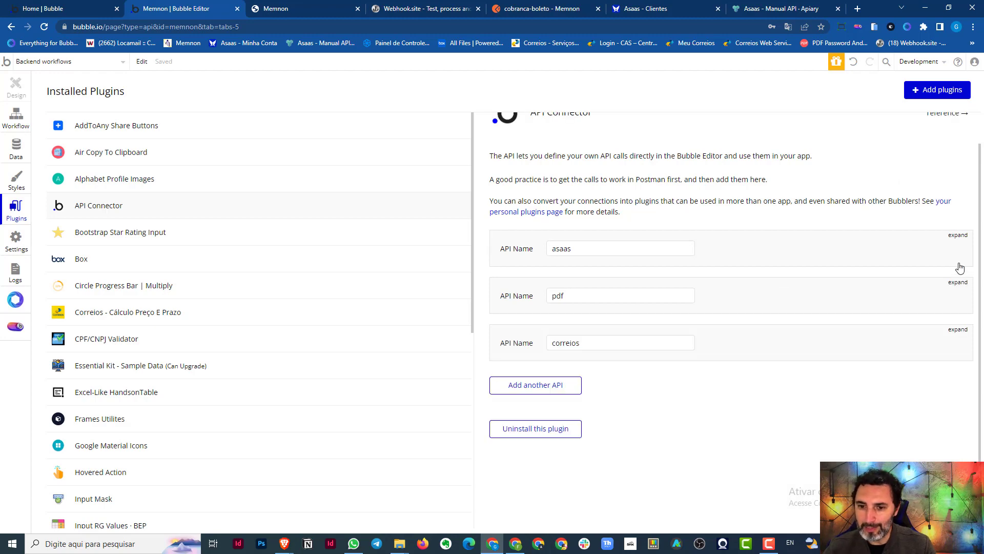
Expand the asaas API and examine the cliente call's endpoint, headers and JSON body
{"action": "left_click", "coordinate": [958, 236]}
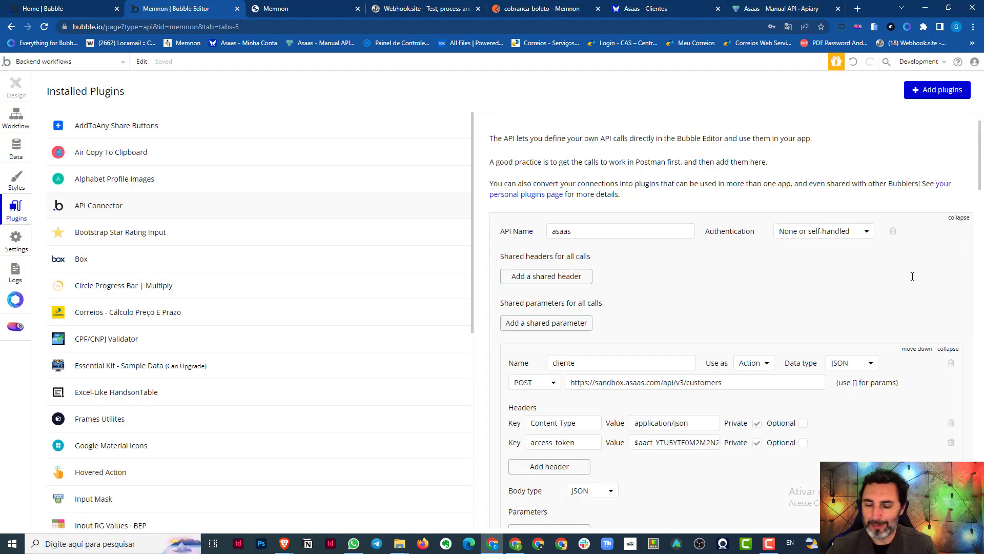
{"action": "scroll", "coordinate": [915, 272], "scroll_direction": "down", "scroll_amount": 2}
{"action": "scroll", "coordinate": [915, 273], "scroll_direction": "down", "scroll_amount": 1}
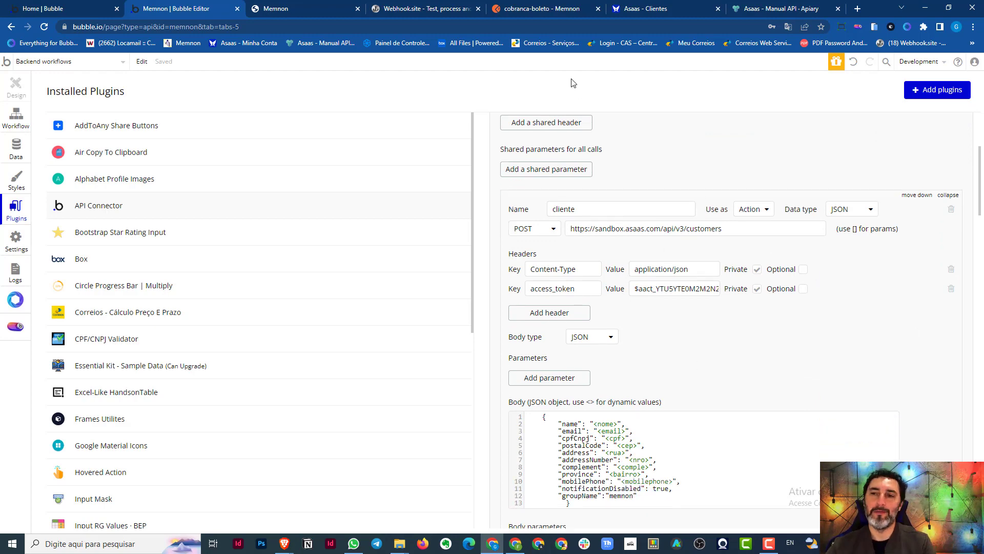
Check the Asaas sandbox's web address, and open the "Ambiente de desenvolvimento e testes" section of the Asaas API manual
{"action": "left_click", "coordinate": [670, 7]}
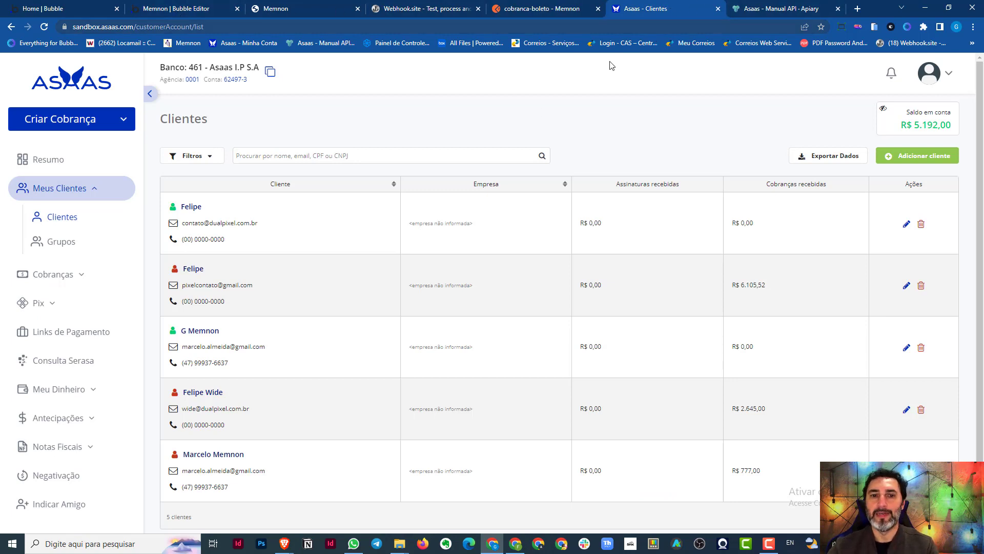
{"action": "left_click", "coordinate": [78, 27]}
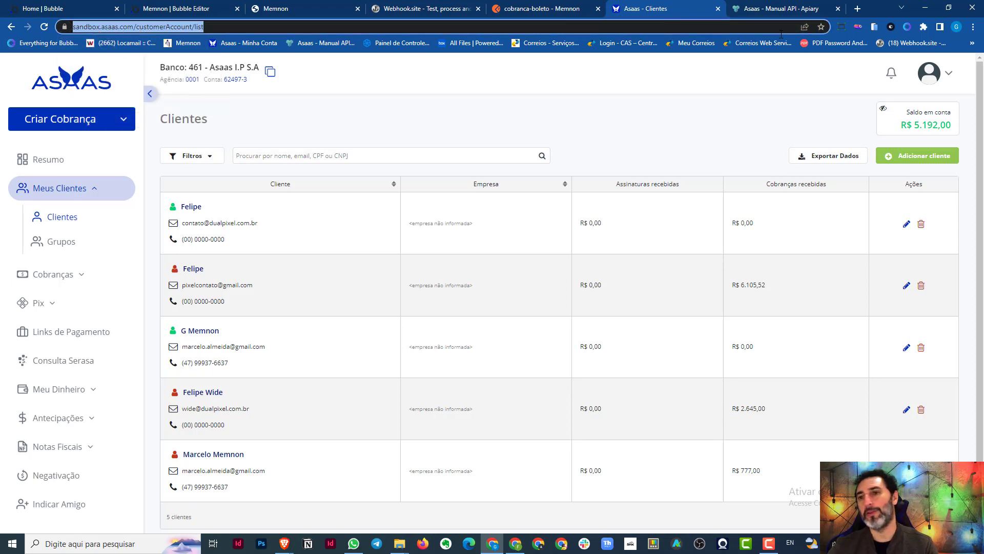
{"action": "left_click", "coordinate": [775, 9]}
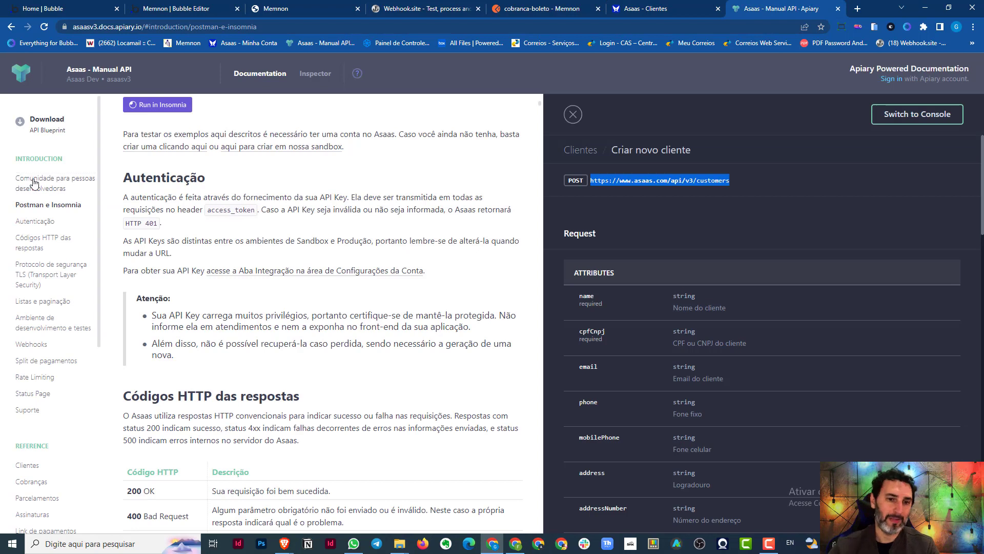
{"action": "left_click", "coordinate": [60, 193]}
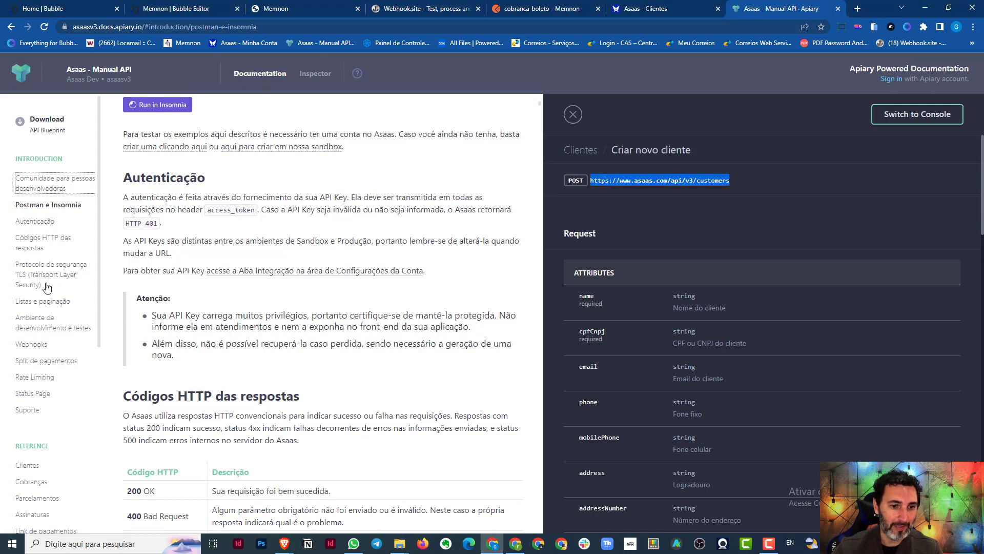
{"action": "left_click", "coordinate": [63, 329]}
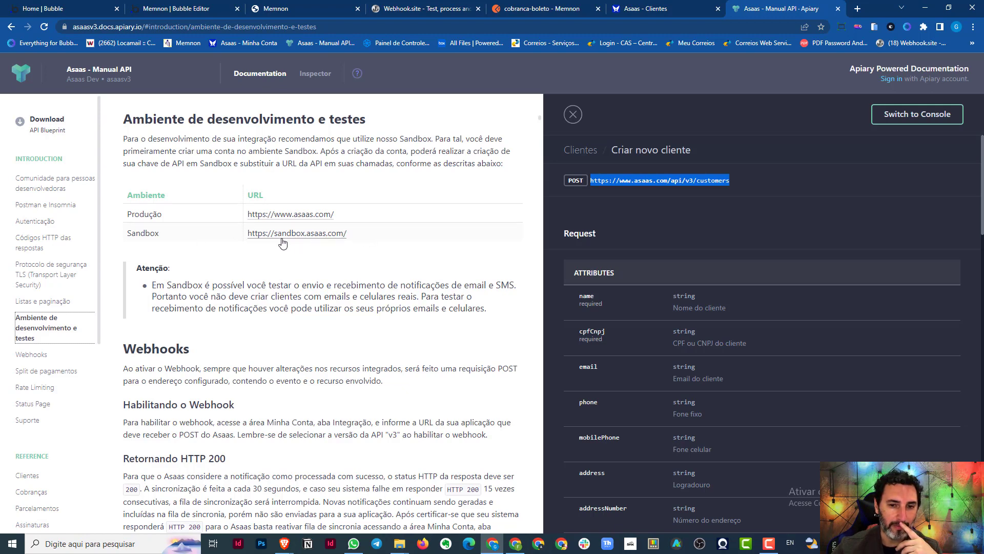
Compare the cliente call's endpoint in Bubble with the Produção and Sandbox URLs in the Asaas API manual
{"action": "left_click", "coordinate": [198, 17]}
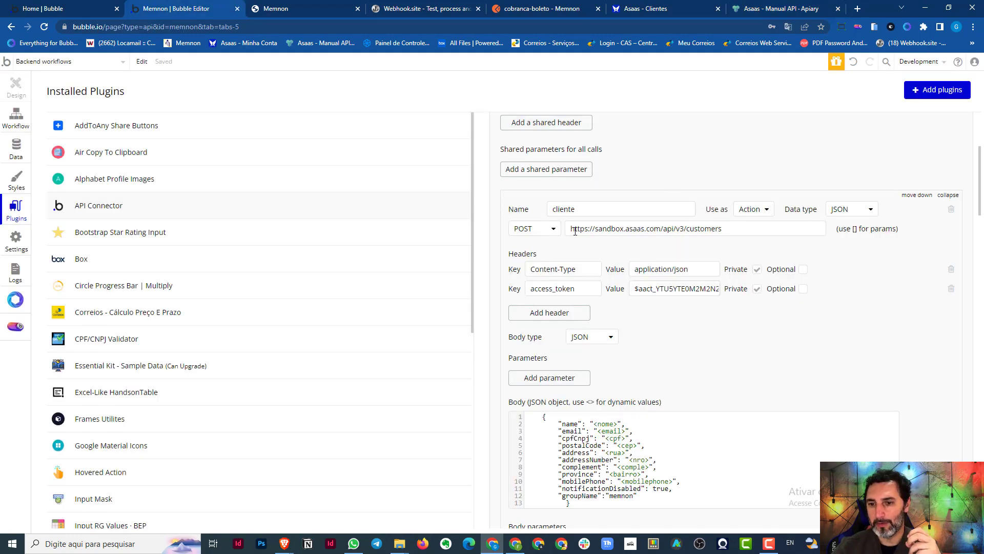
{"action": "left_click", "coordinate": [772, 11]}
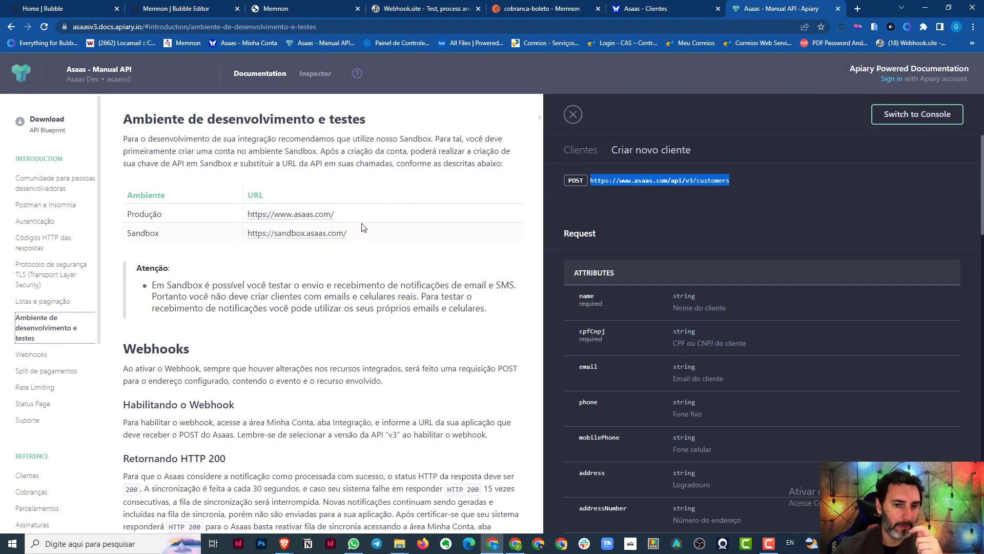
Switch to the Bubble editor, open the backend workflows, and review the asaas-cliente, email-boas-vindas and email-compra API workflows
{"action": "left_click", "coordinate": [182, 4]}
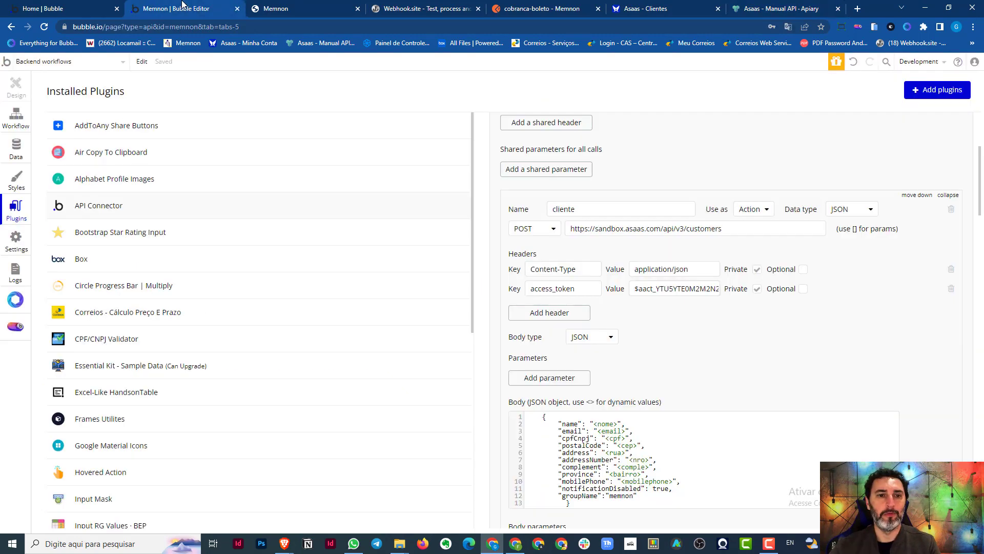
{"action": "left_click", "coordinate": [71, 64]}
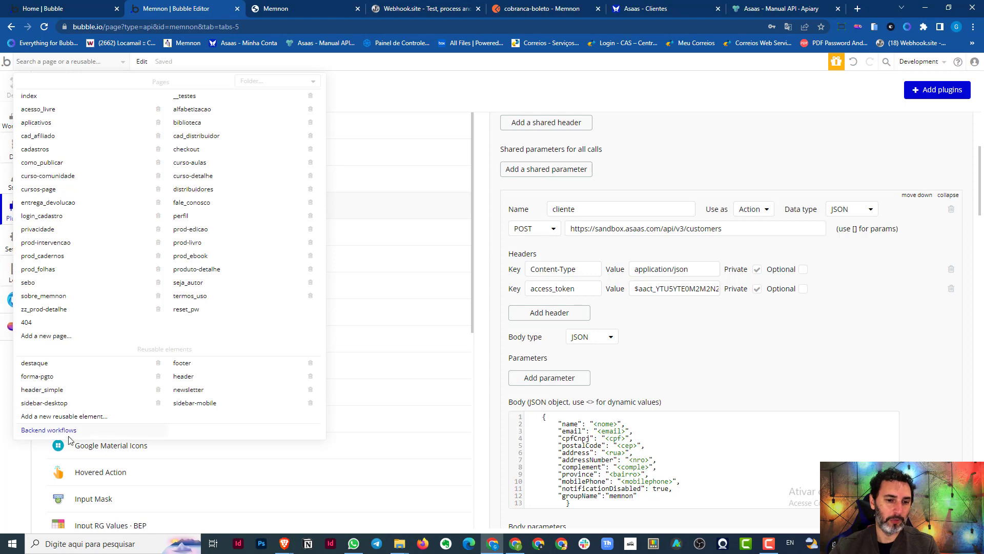
{"action": "left_click", "coordinate": [44, 432]}
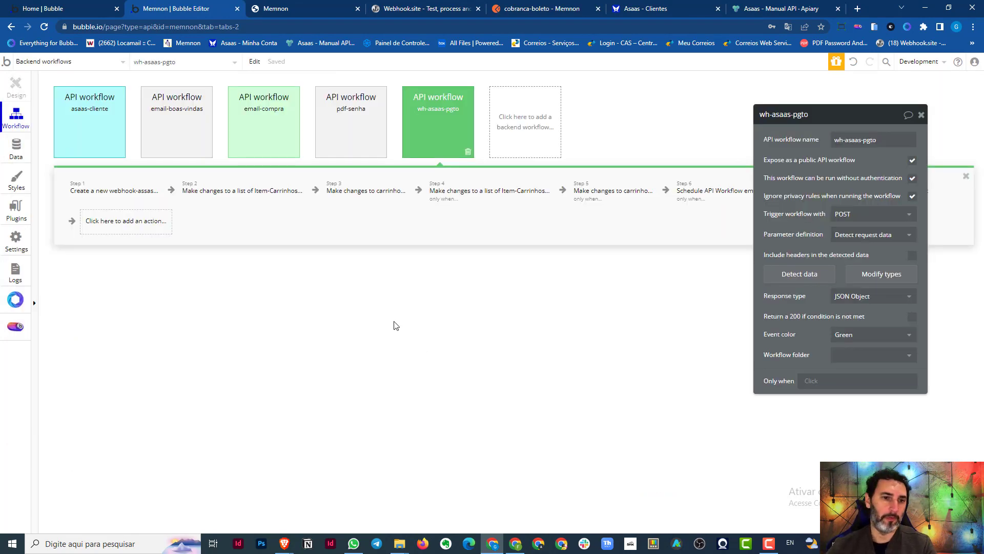
{"action": "left_click", "coordinate": [89, 131]}
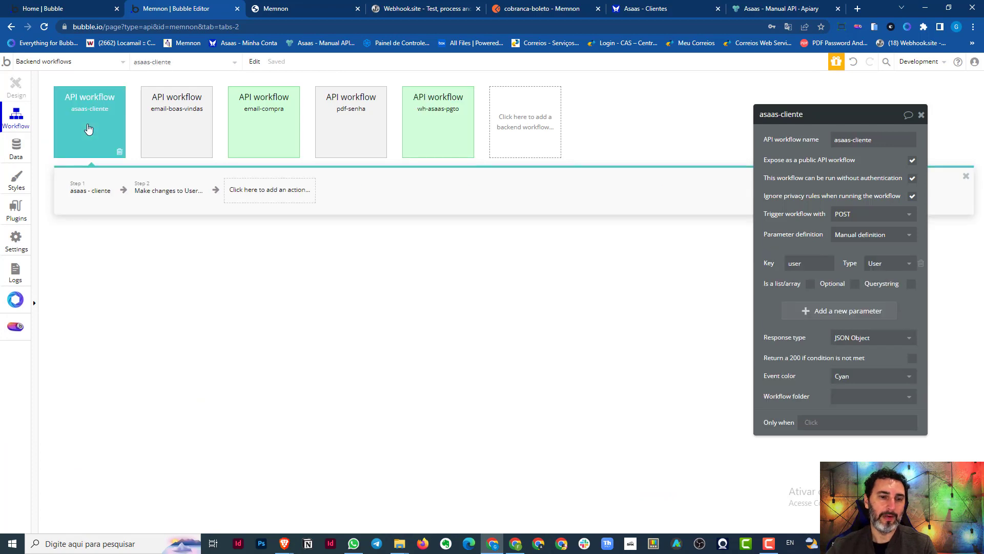
{"action": "left_click", "coordinate": [172, 141]}
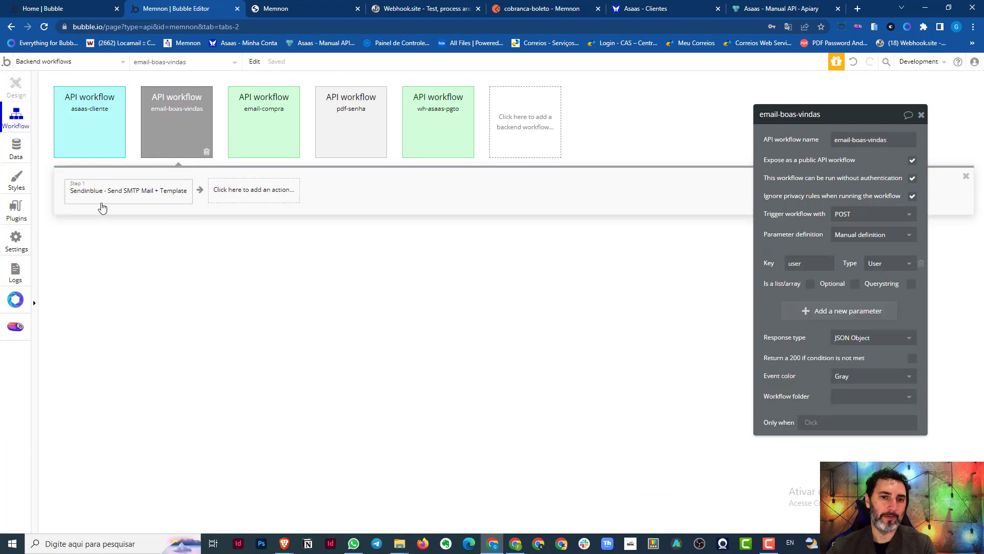
{"action": "left_click", "coordinate": [265, 137]}
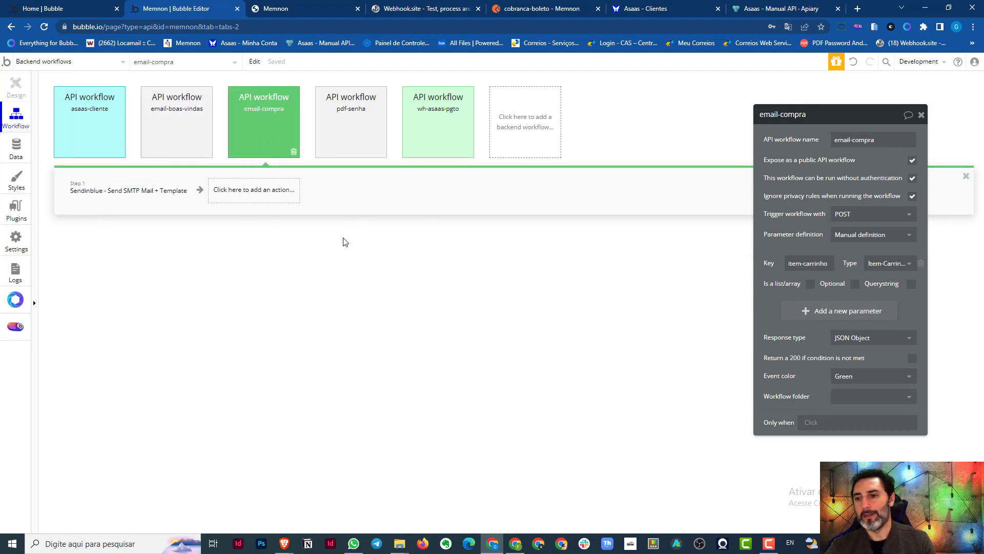
{"action": "left_click_drag", "start_coordinate": [783, 139], "coordinate": [619, 128]}
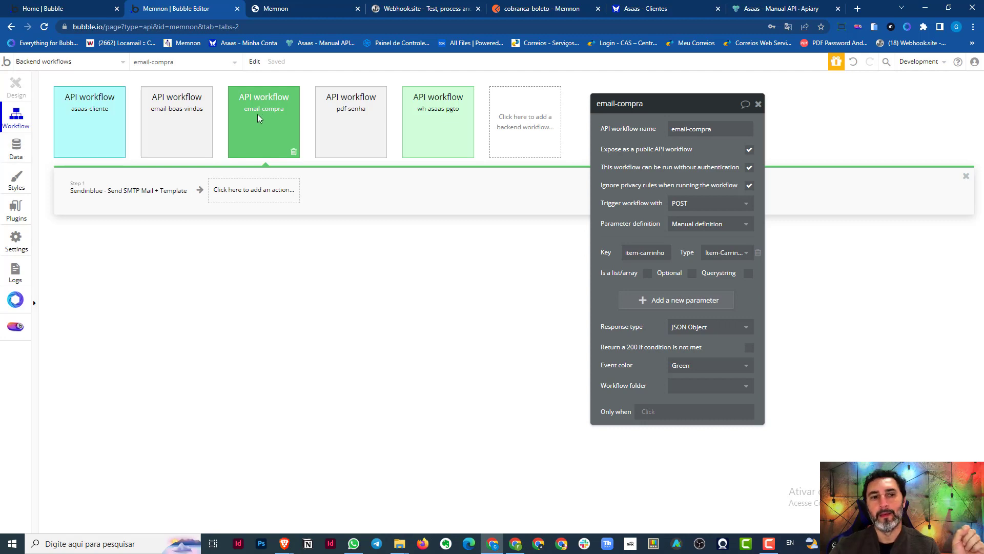
{"action": "left_click", "coordinate": [72, 113]}
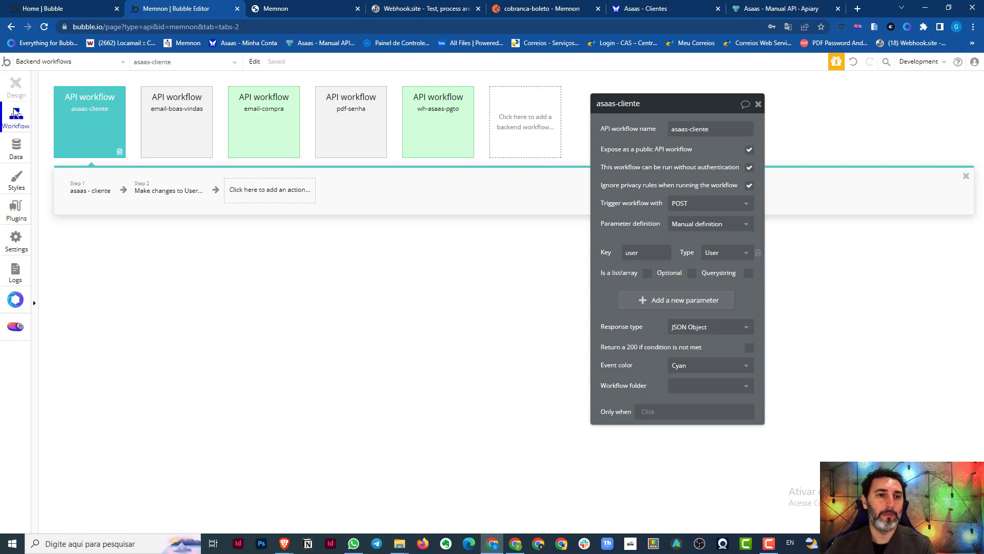
Open the checkout page's workflows and view the event that runs when Text IR PARA O PAGAMENTO is clicked
{"action": "left_click", "coordinate": [75, 63]}
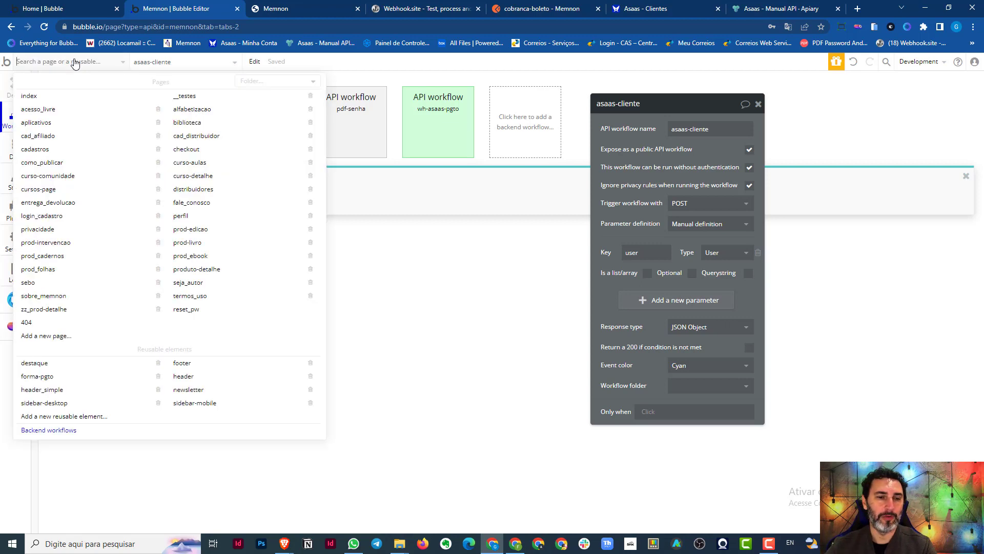
{"action": "type", "text": "che"}
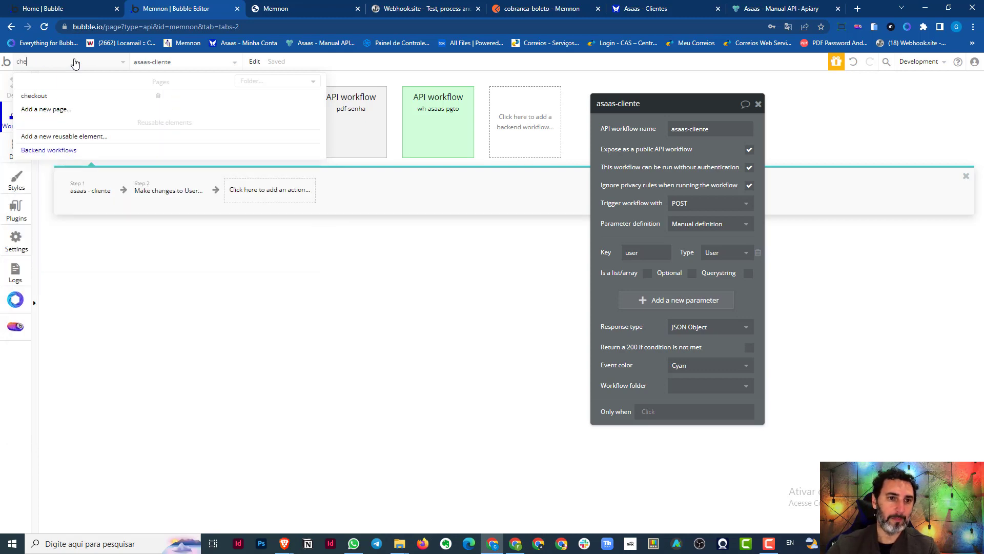
{"action": "left_click", "coordinate": [45, 97]}
{"action": "left_click_drag", "start_coordinate": [501, 314], "coordinate": [151, 249]}
{"action": "left_click", "coordinate": [449, 320]}
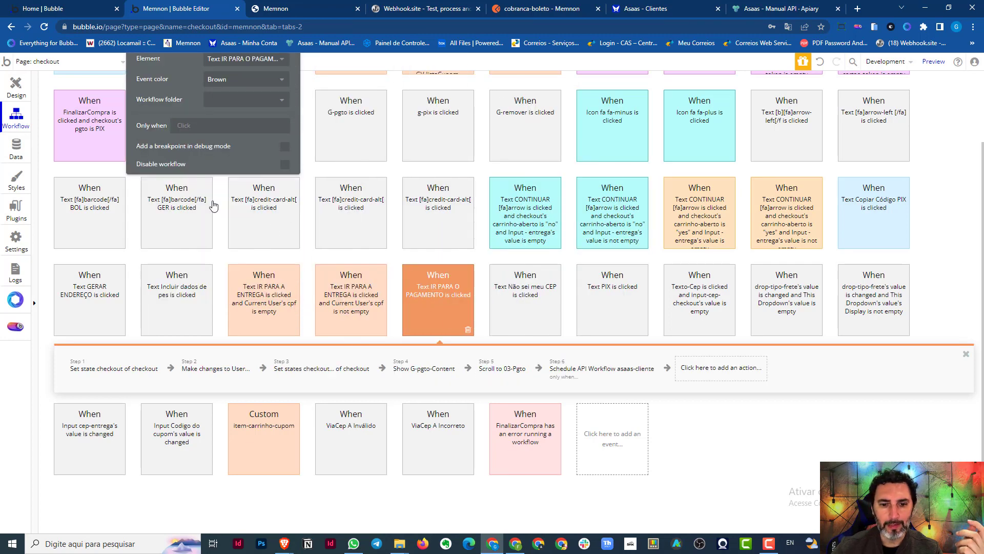
{"action": "mouse_move", "coordinate": [213, 206]}
{"action": "left_click_drag", "start_coordinate": [164, 94], "coordinate": [730, 210]}
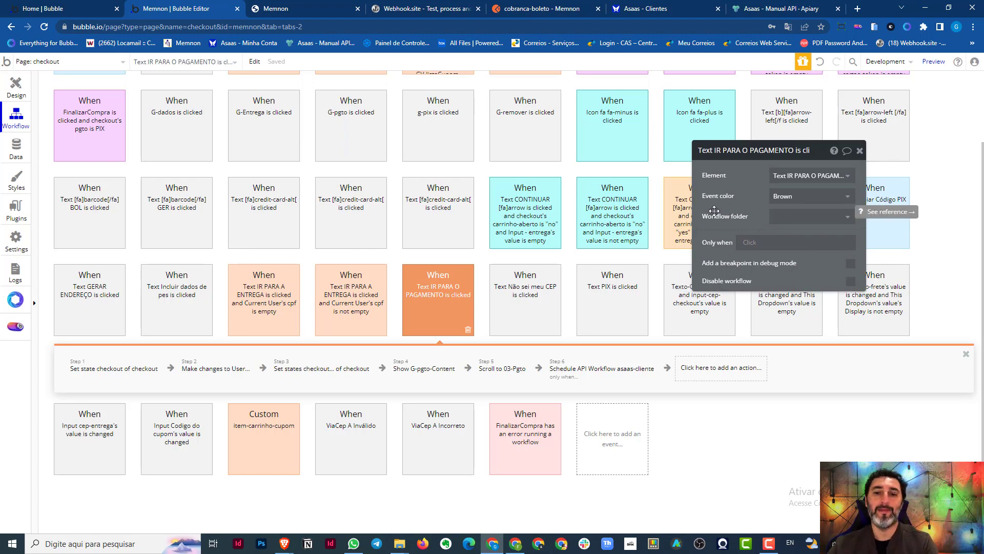
{"action": "mouse_move", "coordinate": [428, 295]}
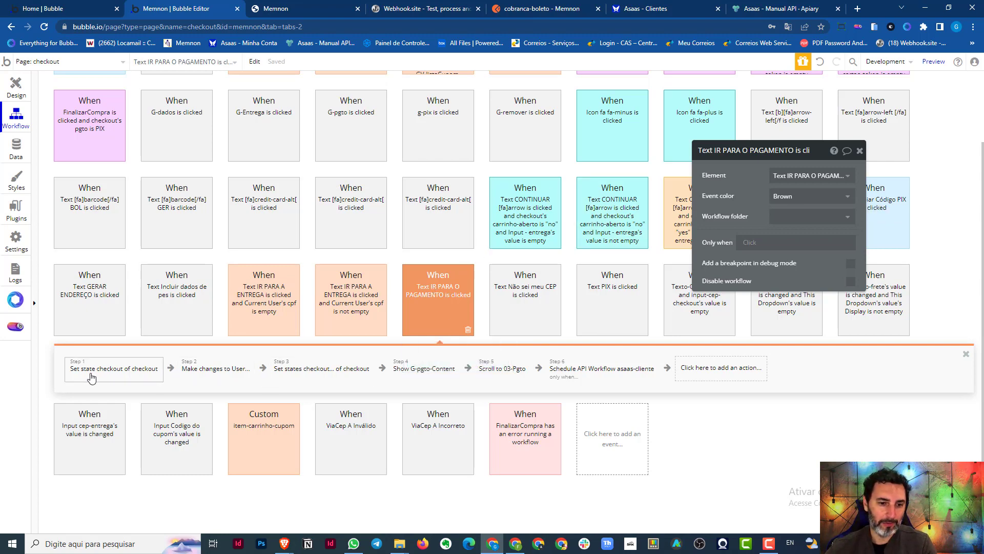
Examine the payment event's Make changes to User action and its Schedule API Workflow asaas-cliente action
{"action": "left_click", "coordinate": [201, 376]}
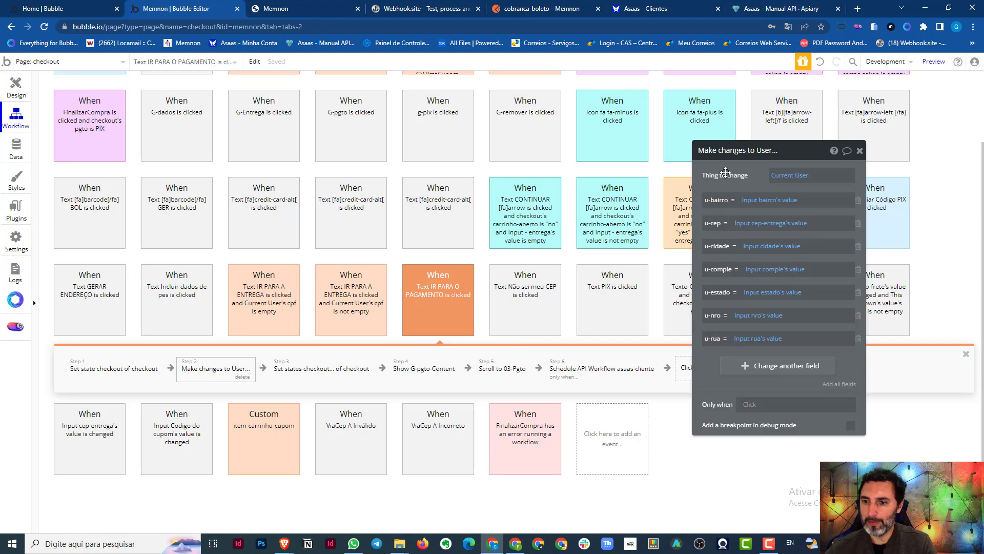
{"action": "left_click_drag", "start_coordinate": [728, 175], "coordinate": [622, 94]}
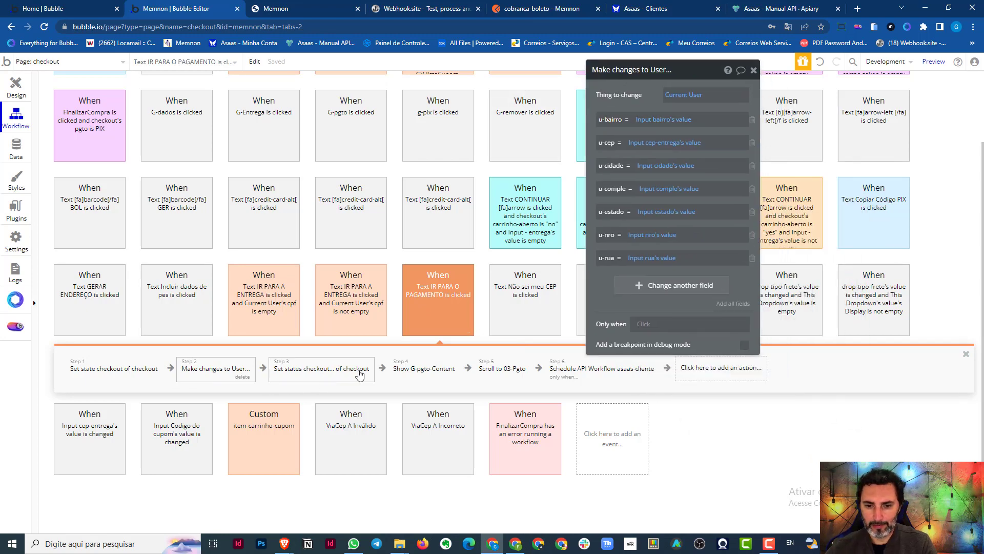
{"action": "left_click", "coordinate": [582, 377]}
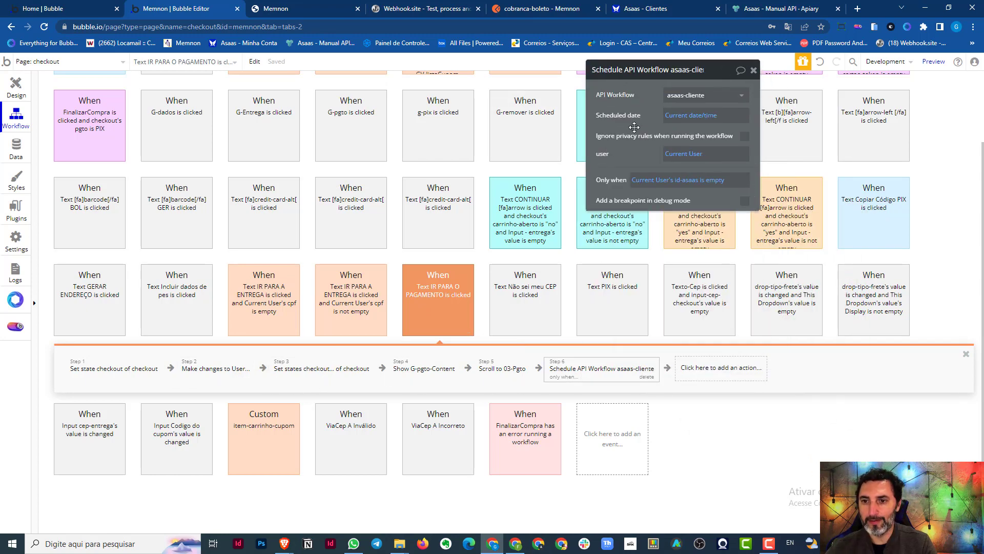
{"action": "left_click_drag", "start_coordinate": [594, 142], "coordinate": [248, 174]}
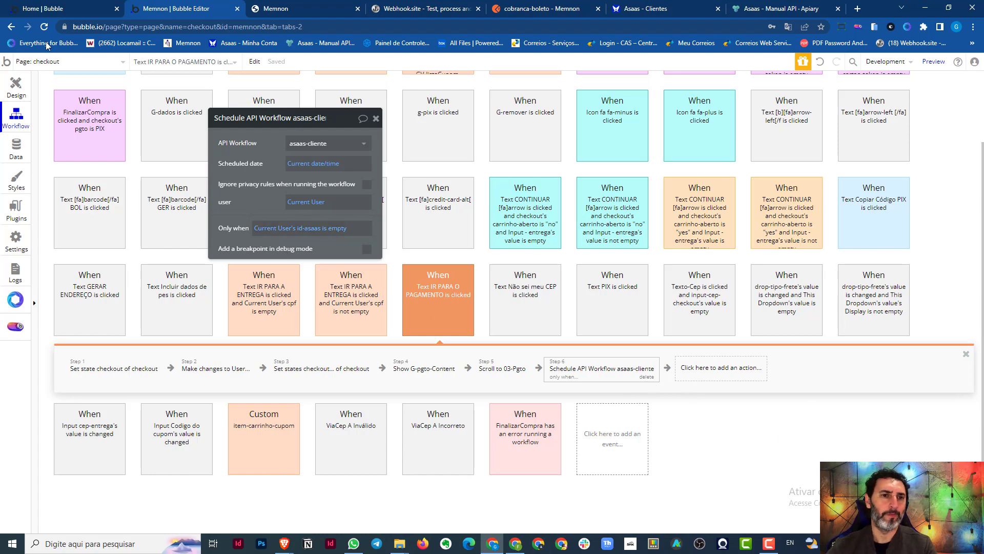
Return to the backend workflows and open the asaas-cliente API workflow's properties clear of its action steps
{"action": "left_click", "coordinate": [61, 68]}
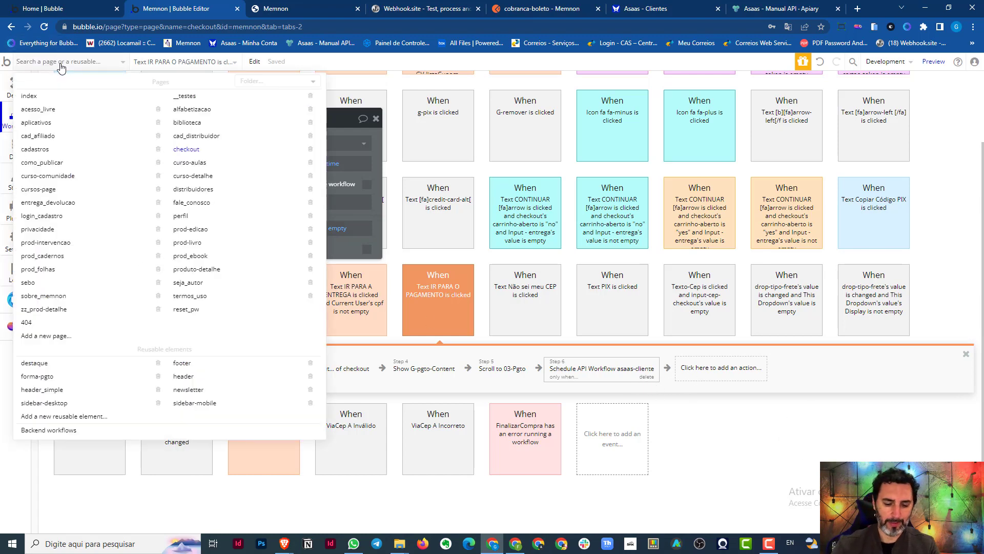
{"action": "type", "text": "bac"}
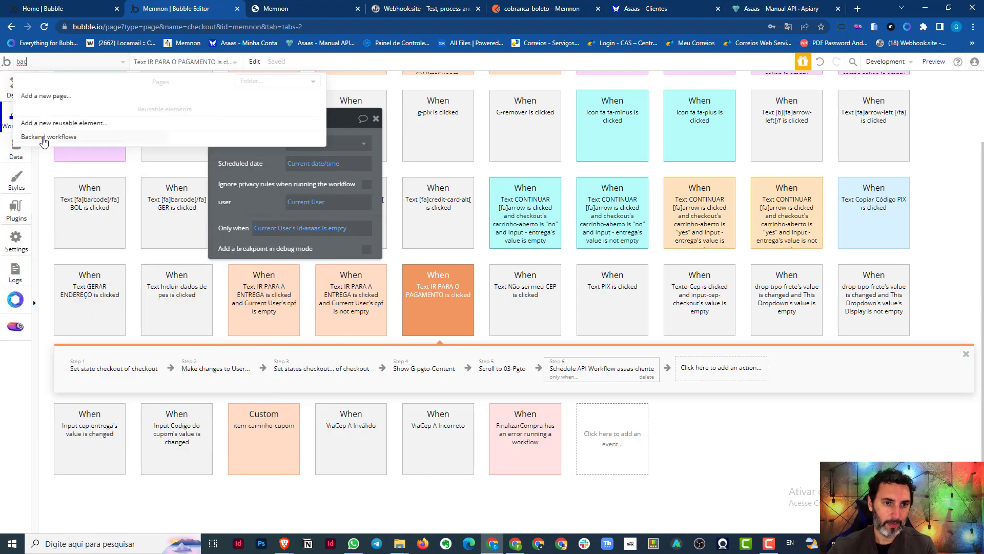
{"action": "left_click", "coordinate": [43, 138]}
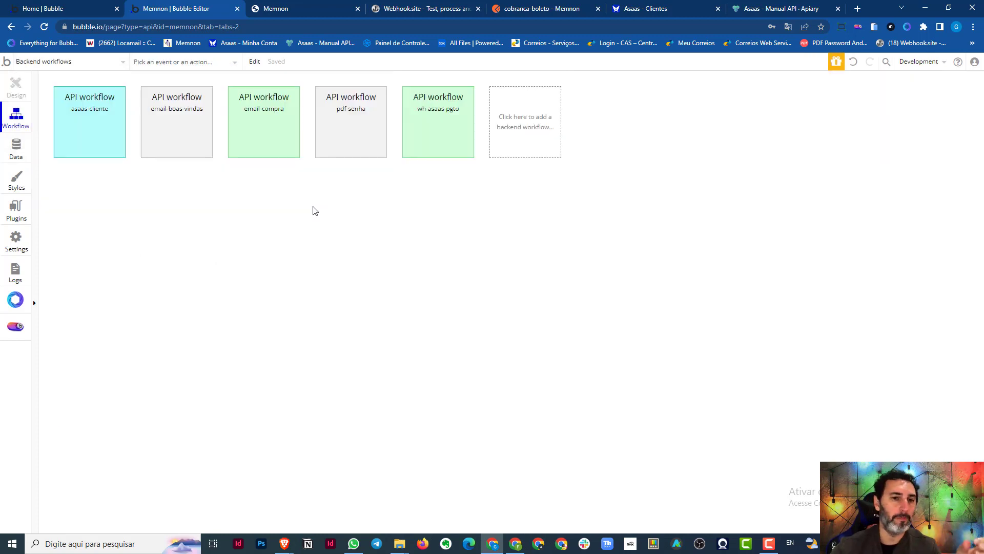
{"action": "left_click", "coordinate": [111, 136]}
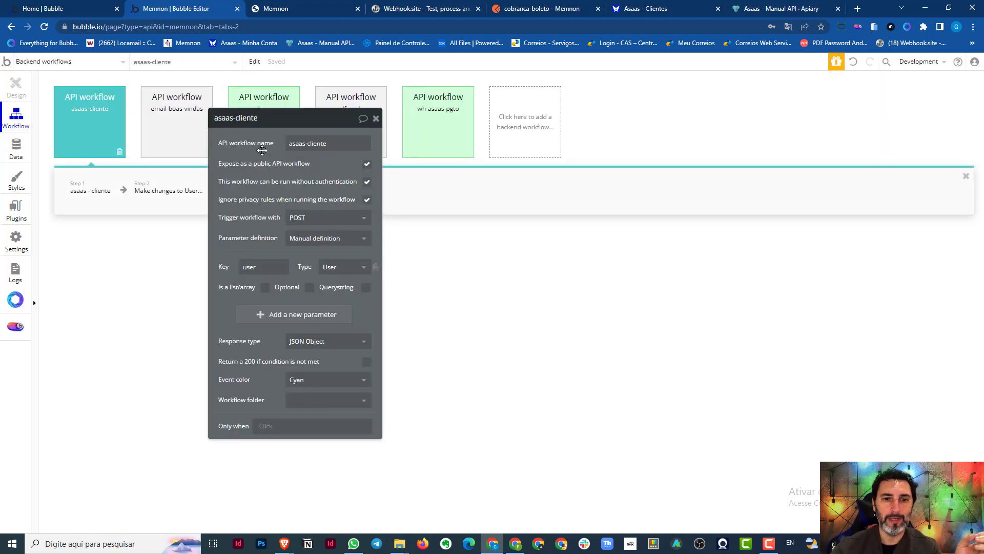
{"action": "left_click_drag", "start_coordinate": [260, 148], "coordinate": [536, 154]}
{"action": "left_click_drag", "start_coordinate": [625, 148], "coordinate": [711, 139]}
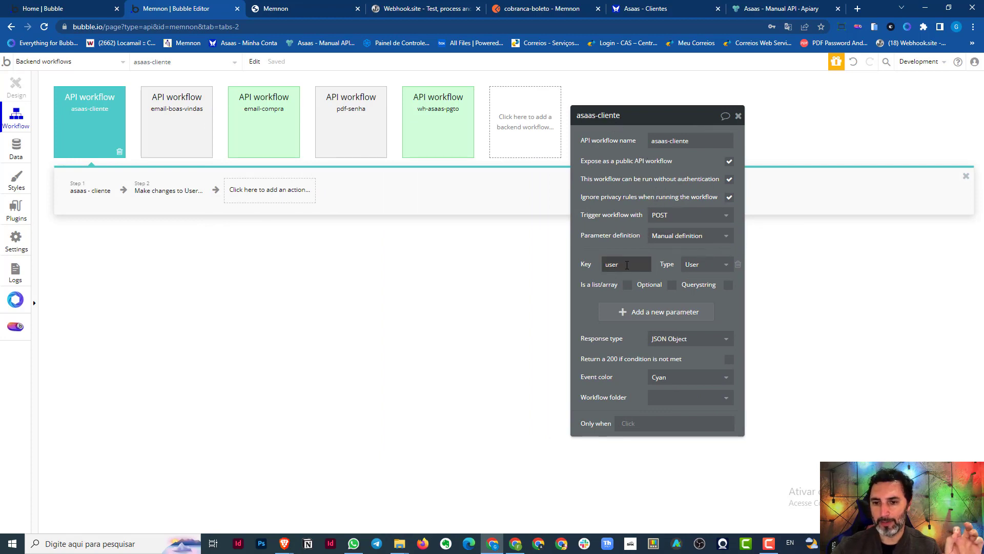
Examine the asaas-cliente workflow's user parameter key and browse its available data types without changing the type
{"action": "left_click_drag", "start_coordinate": [621, 264], "coordinate": [593, 264]}
{"action": "left_click", "coordinate": [690, 265]}
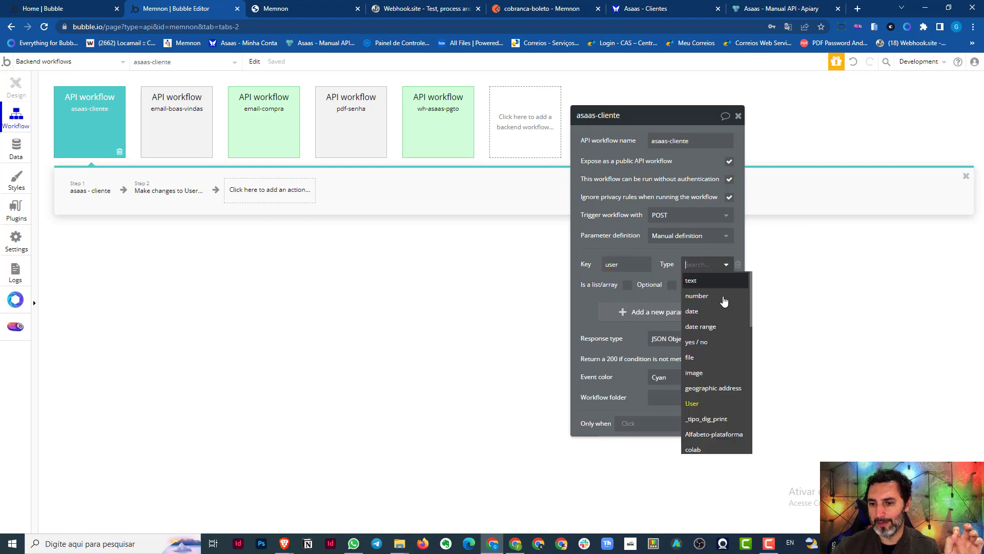
{"action": "scroll", "coordinate": [724, 375], "scroll_direction": "down", "scroll_amount": 10}
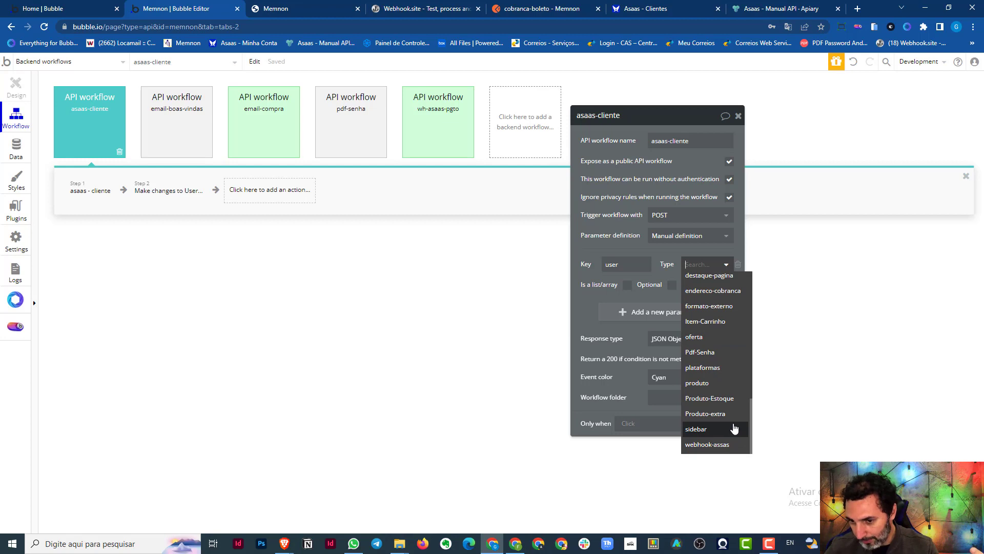
{"action": "scroll", "coordinate": [735, 425], "scroll_direction": "up", "scroll_amount": 3}
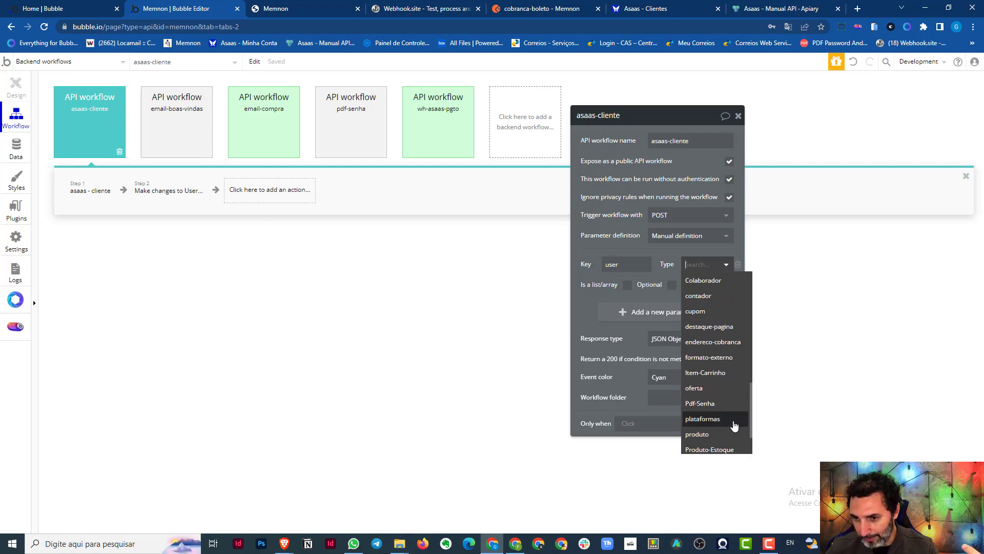
{"action": "scroll", "coordinate": [734, 410], "scroll_direction": "up", "scroll_amount": 3}
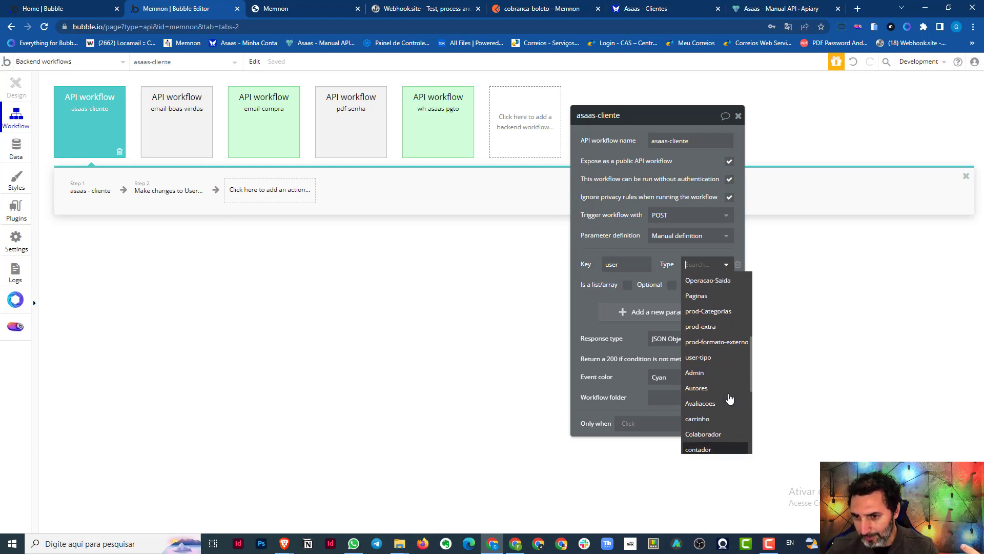
{"action": "scroll", "coordinate": [730, 399], "scroll_direction": "up", "scroll_amount": 1}
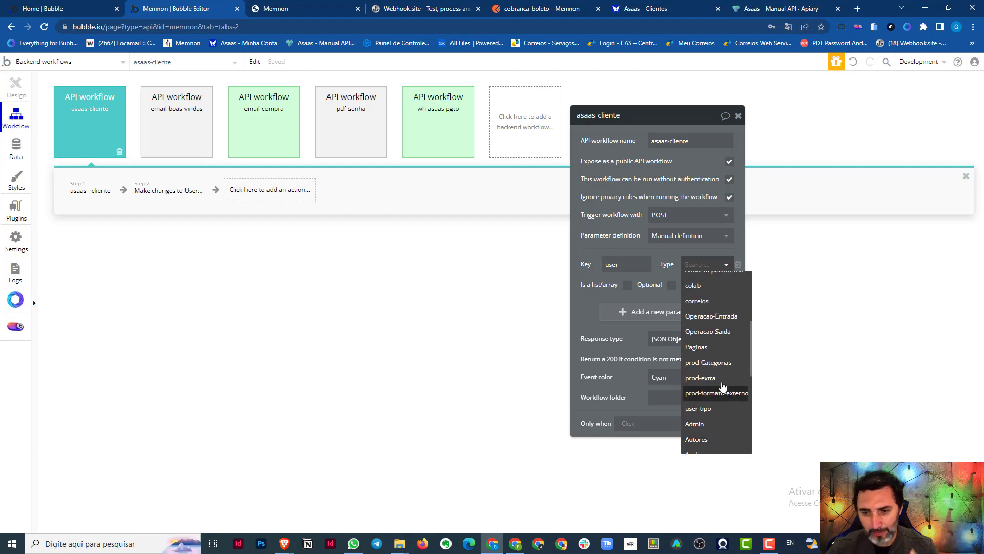
{"action": "left_click", "coordinate": [636, 252]}
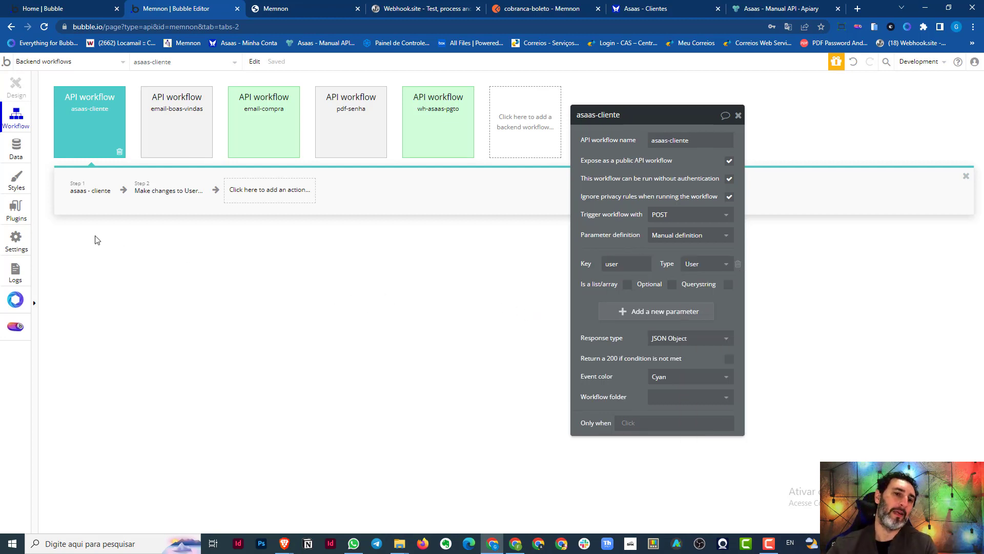
Examine the body fields of the asaas - cliente action and the id-asaas assignment in the Make changes to User action
{"action": "left_click", "coordinate": [84, 196]}
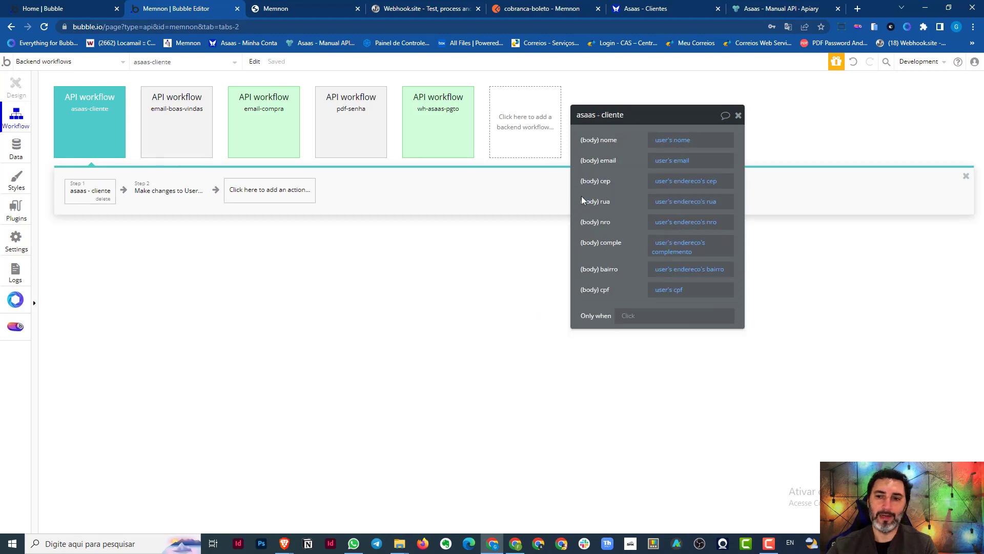
{"action": "left_click_drag", "start_coordinate": [614, 160], "coordinate": [596, 179]}
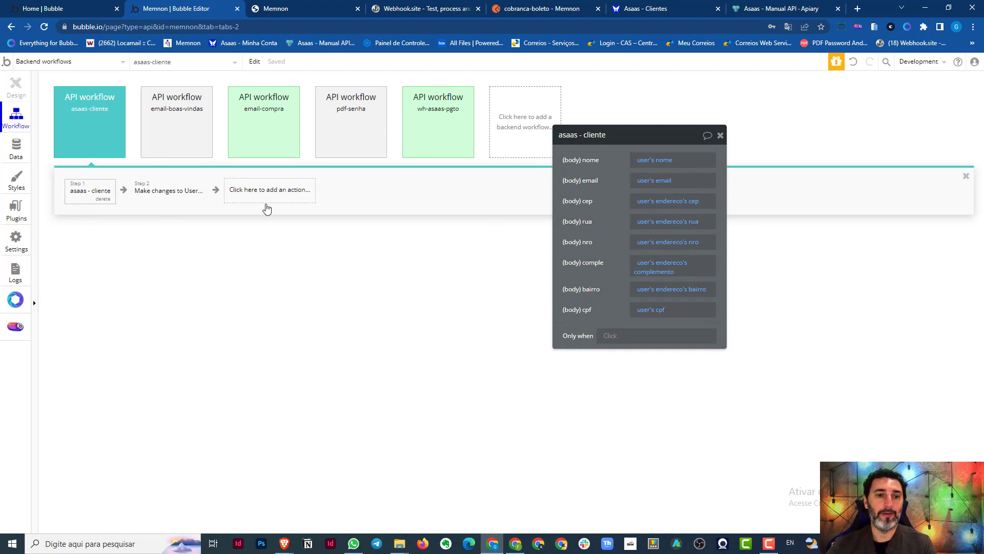
{"action": "left_click", "coordinate": [163, 189]}
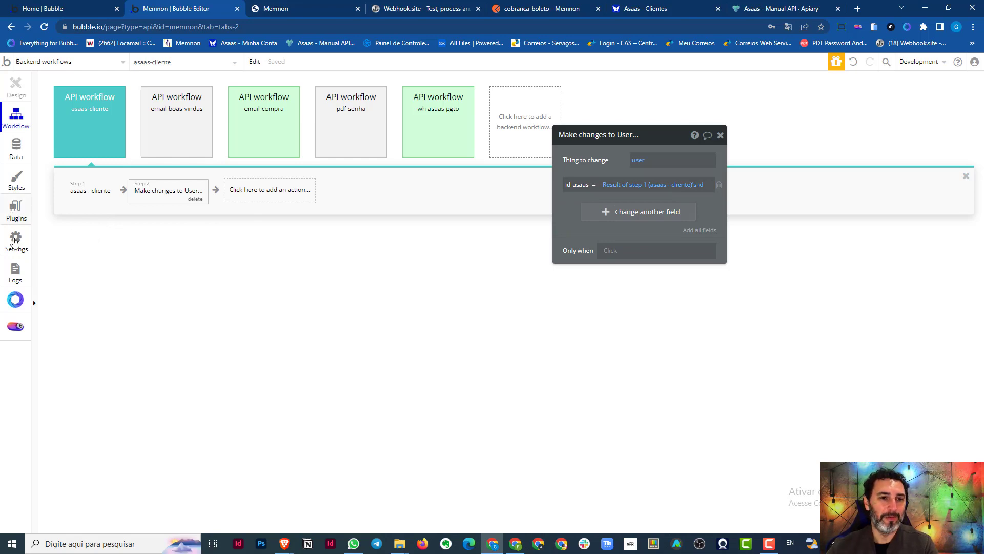
Review the cliente call in the API Connector, check the cobranca-boleto request in Postman and the Webhook.site page, and return to Bubble
{"action": "left_click", "coordinate": [20, 220]}
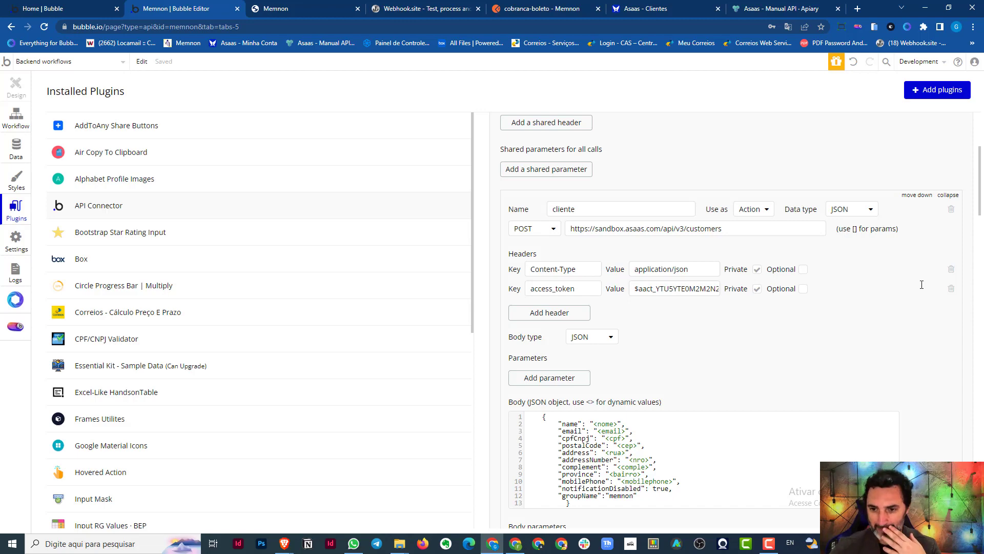
{"action": "left_click", "coordinate": [550, 9]}
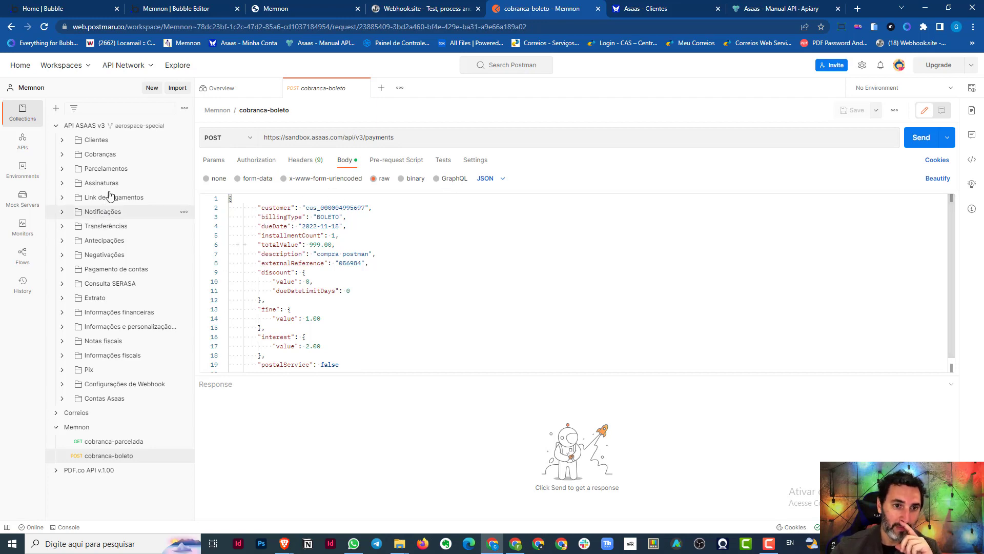
{"action": "left_click", "coordinate": [432, 6]}
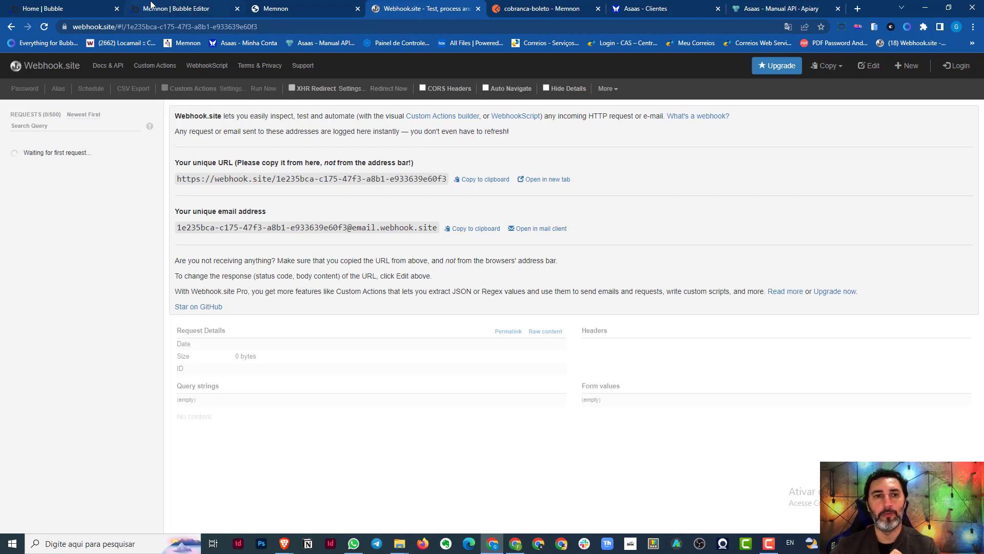
{"action": "left_click", "coordinate": [173, 7]}
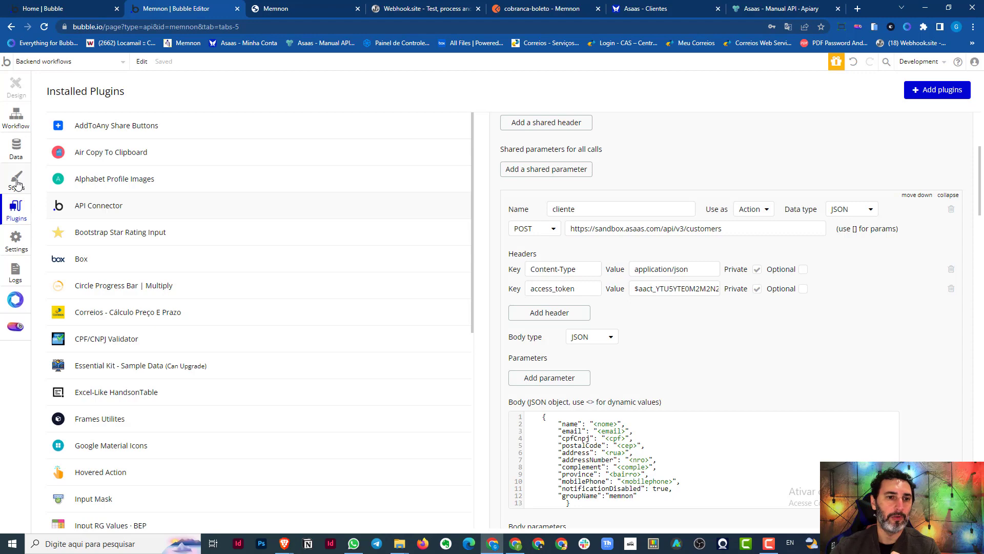
Return to the backend workflows and examine the asaas-cliente properties and the Sendinblue email actions of email-boas-vindas and email-compra
{"action": "left_click", "coordinate": [17, 122]}
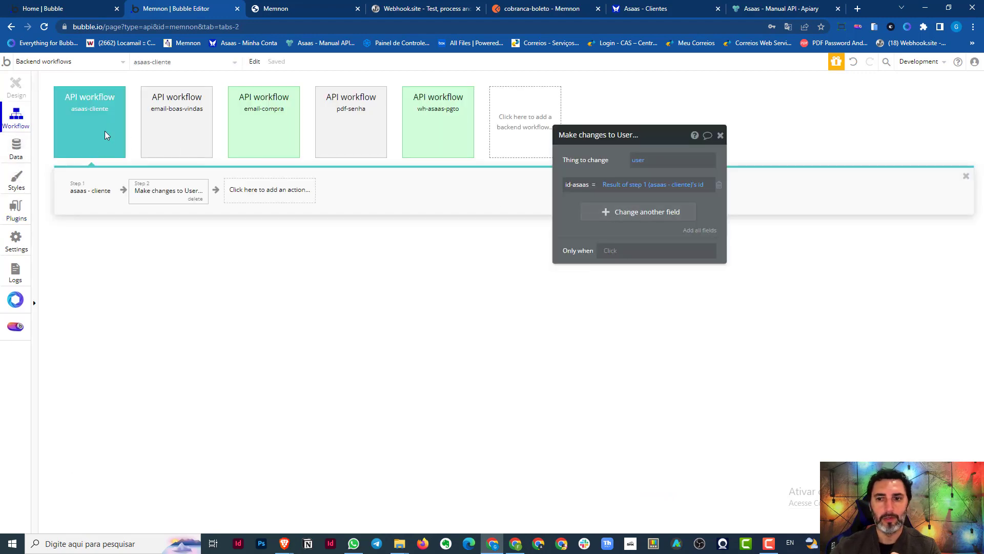
{"action": "left_click", "coordinate": [105, 131]}
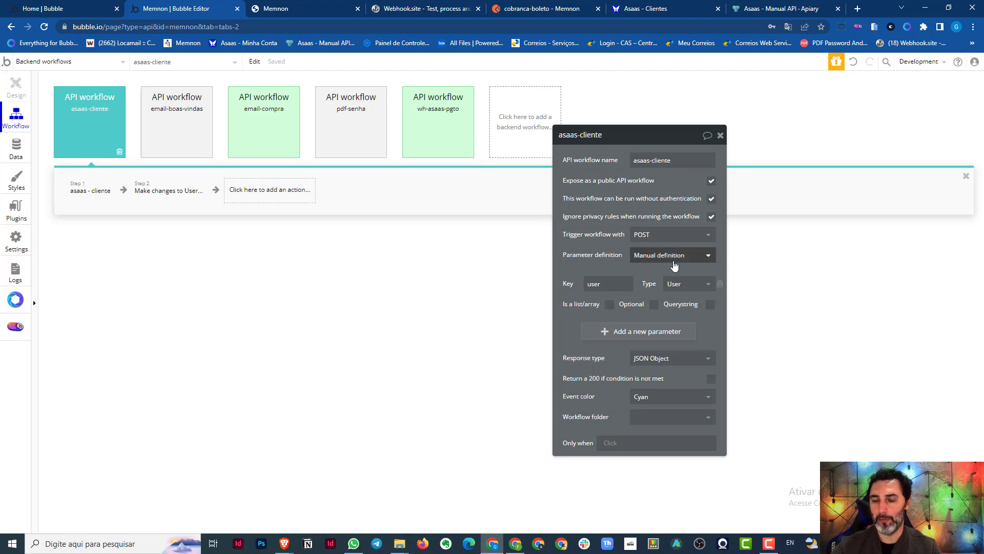
{"action": "left_click", "coordinate": [164, 130]}
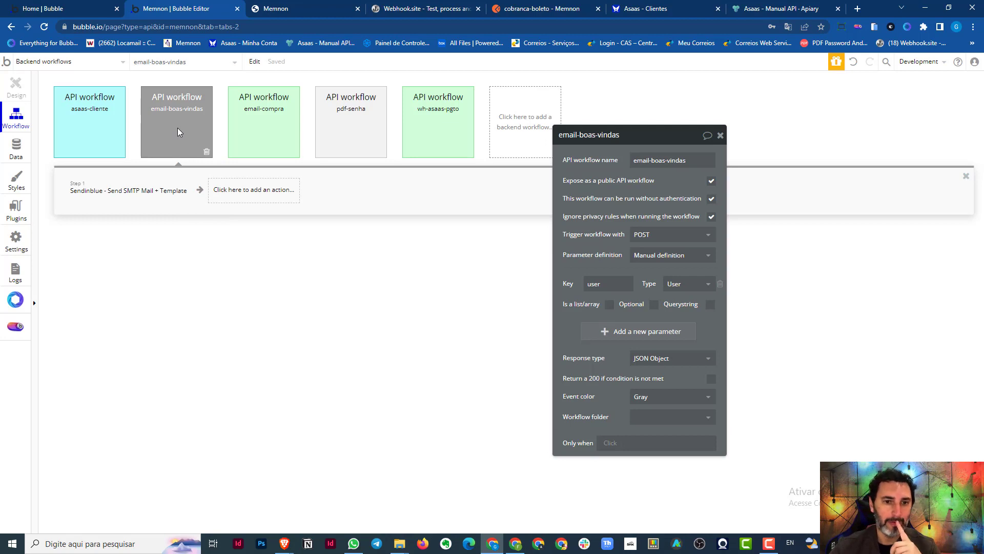
{"action": "left_click", "coordinate": [132, 195]}
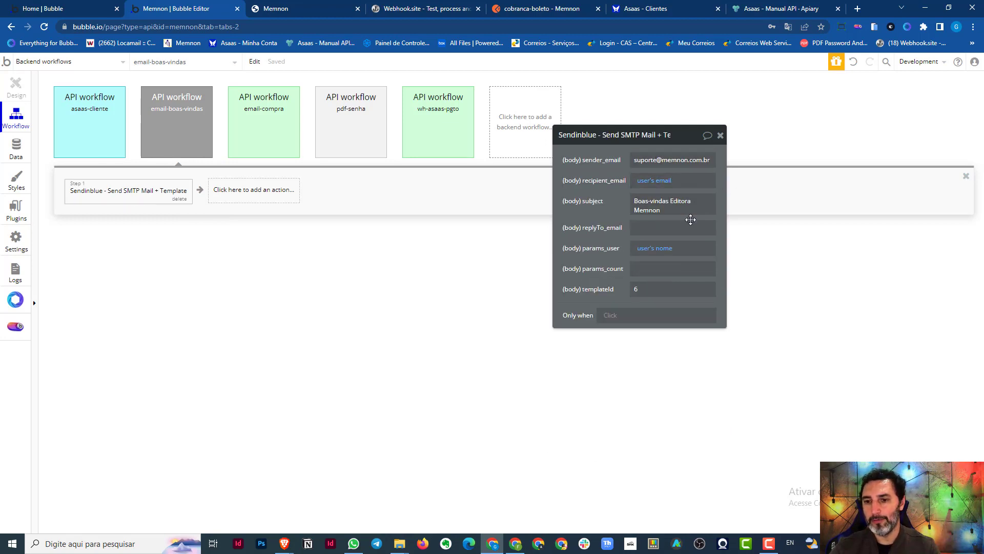
{"action": "left_click", "coordinate": [270, 139]}
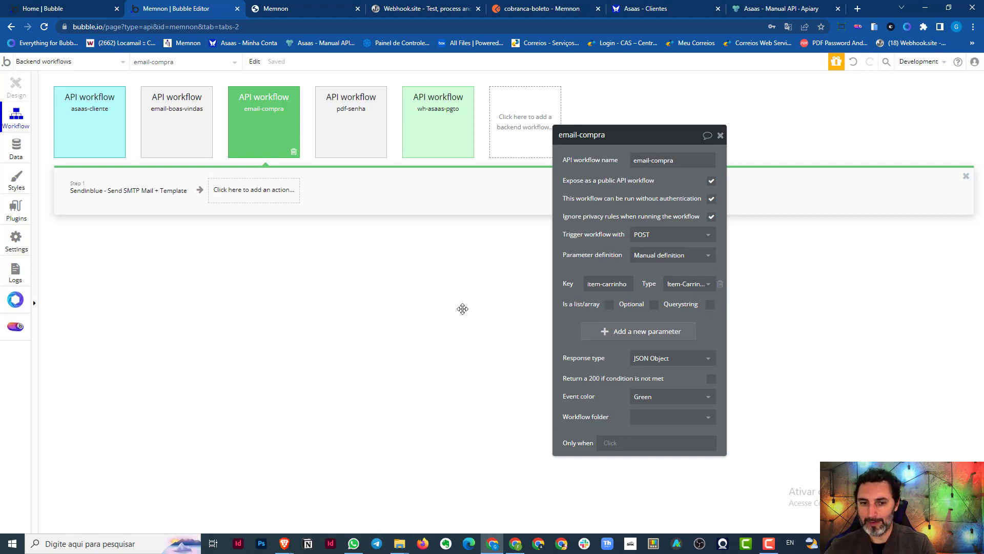
{"action": "left_click", "coordinate": [133, 197]}
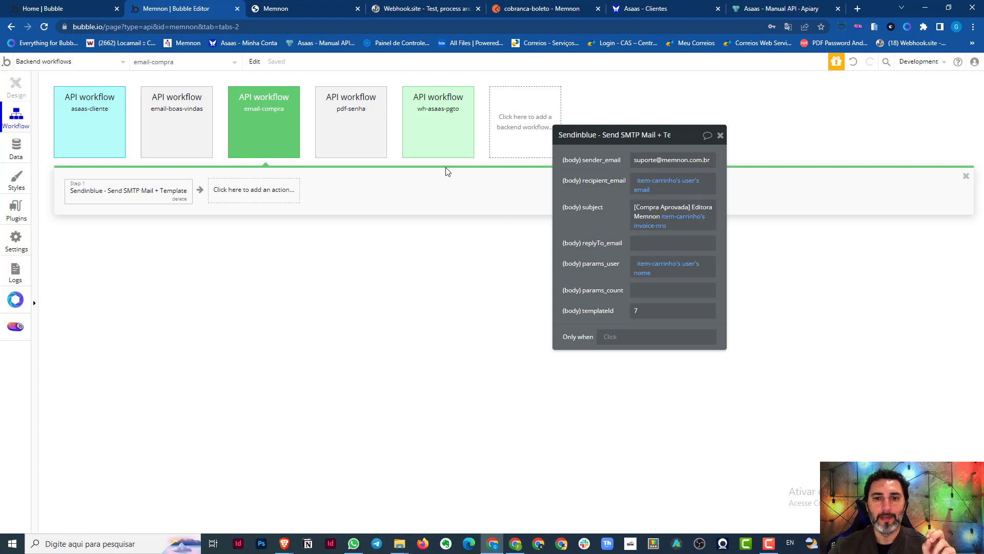
Compare the properties of the wh-asaas-pgto, pdf-senha, email-compra, email-boas-vindas and asaas-cliente API workflows
{"action": "left_click", "coordinate": [446, 147]}
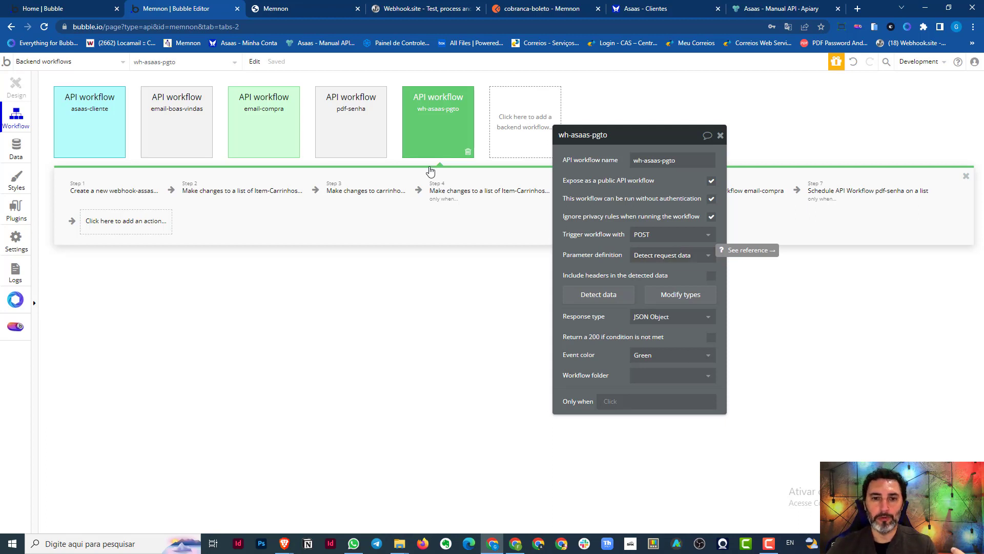
{"action": "left_click", "coordinate": [340, 133]}
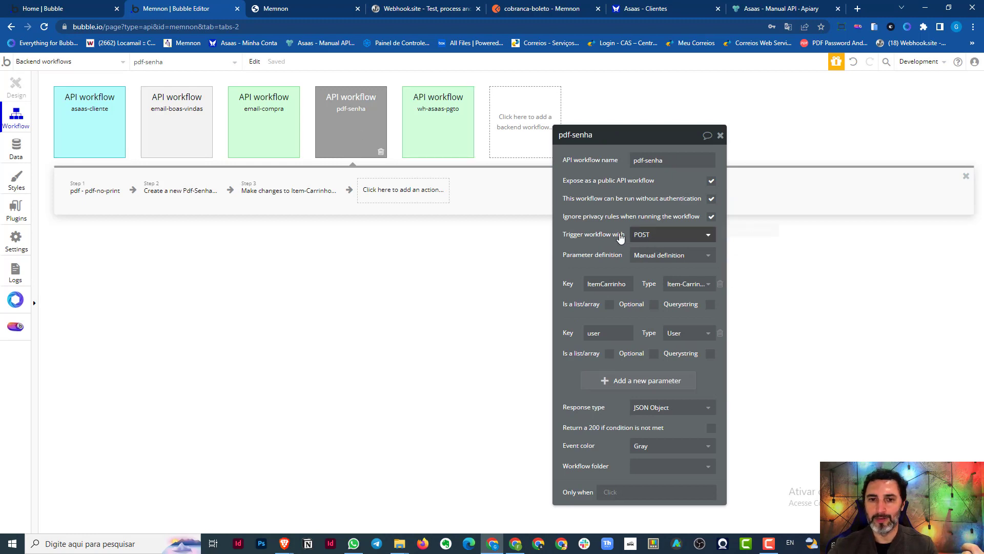
{"action": "left_click", "coordinate": [268, 147]}
{"action": "left_click", "coordinate": [181, 149]}
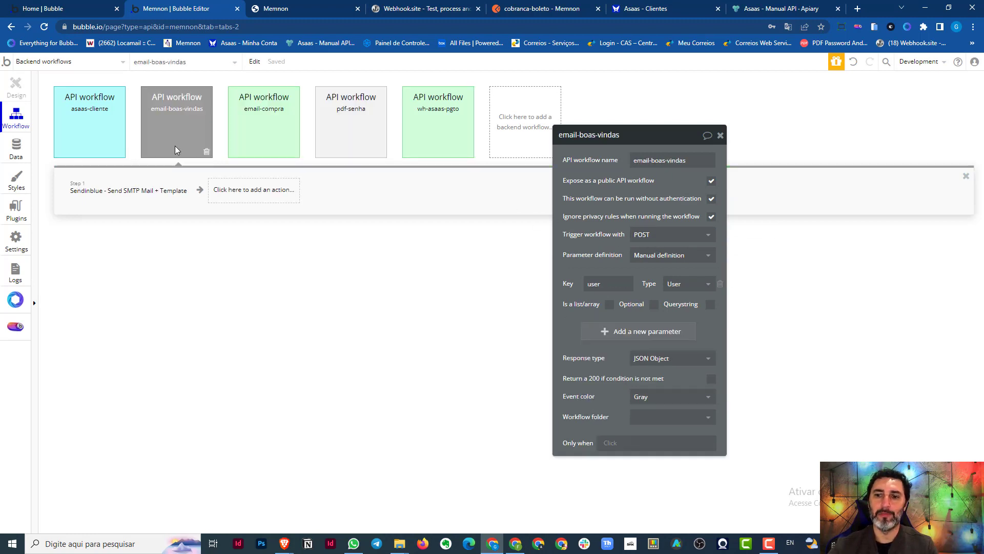
{"action": "left_click", "coordinate": [85, 142]}
{"action": "left_click", "coordinate": [155, 139]}
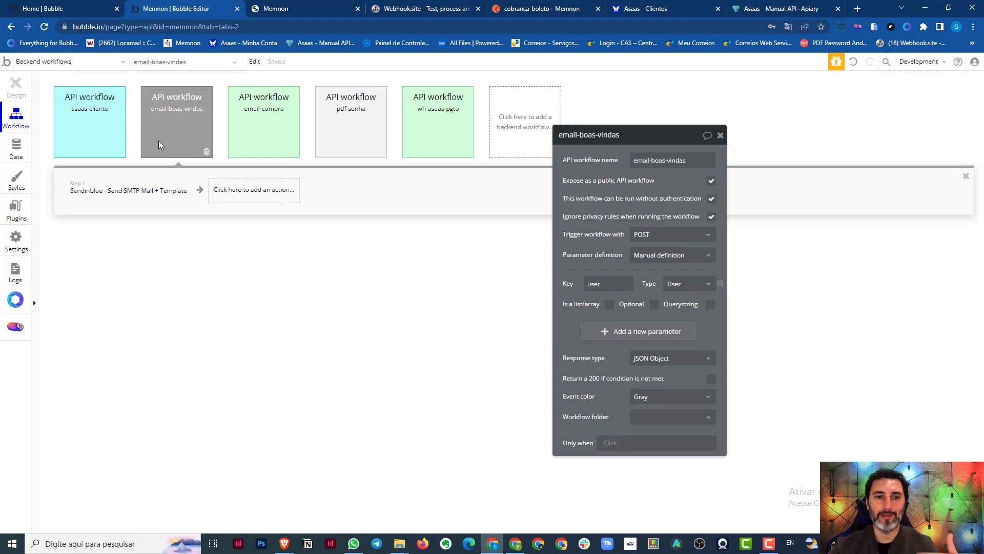
{"action": "left_click", "coordinate": [268, 142]}
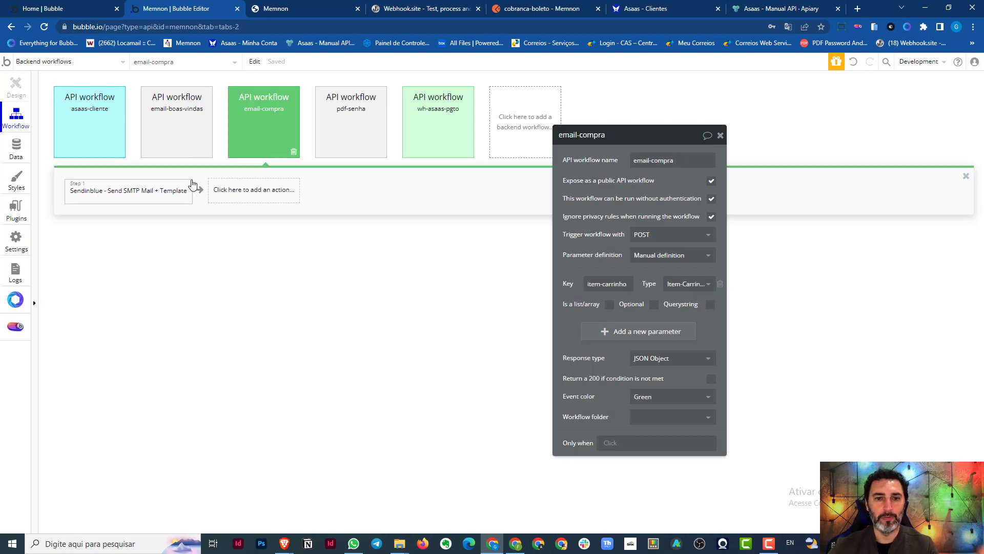
Examine the pdf-senha workflow's pdf-no-print call and its actions creating a Pdf-Senha and changing the Item-Carrinho
{"action": "left_click", "coordinate": [336, 147]}
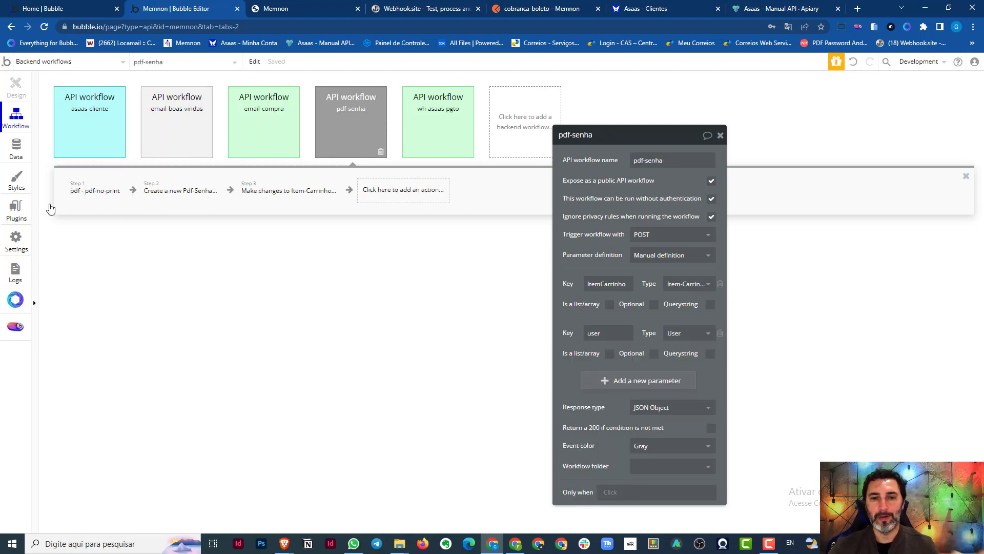
{"action": "left_click", "coordinate": [92, 199]}
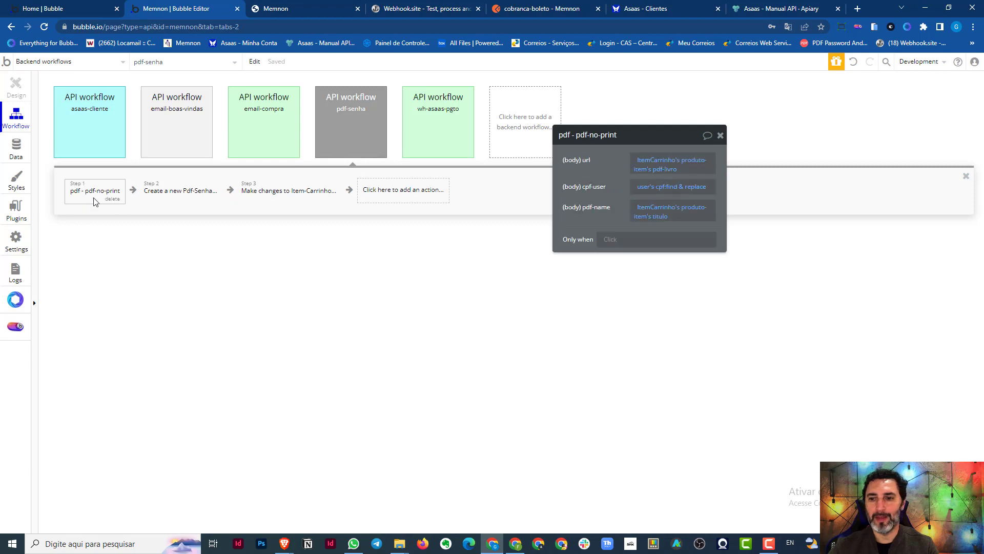
{"action": "left_click", "coordinate": [179, 194]}
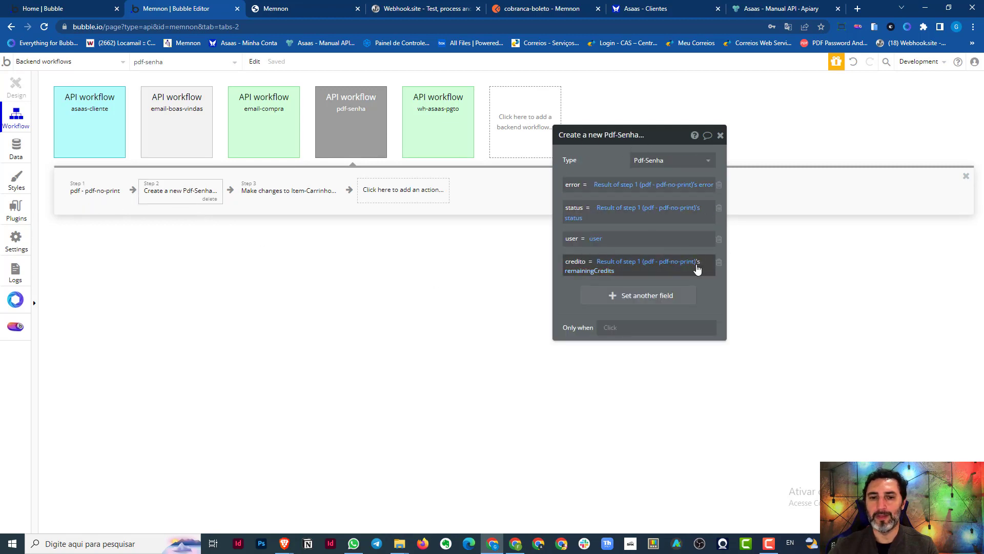
{"action": "left_click", "coordinate": [293, 199]}
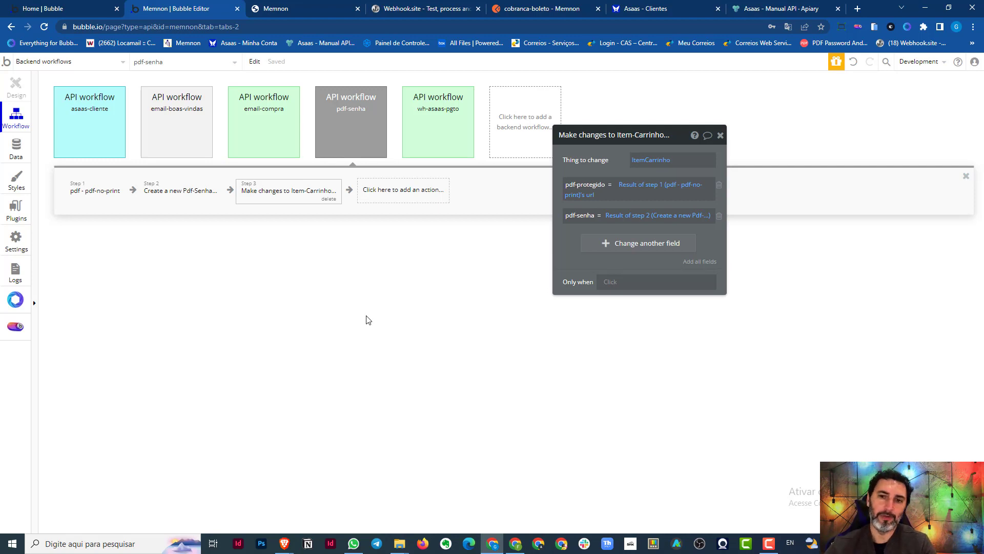
View the wh-asaas-pgto workflow's properties and switch to the Webhook.site page with its unique URL
{"action": "left_click", "coordinate": [448, 139]}
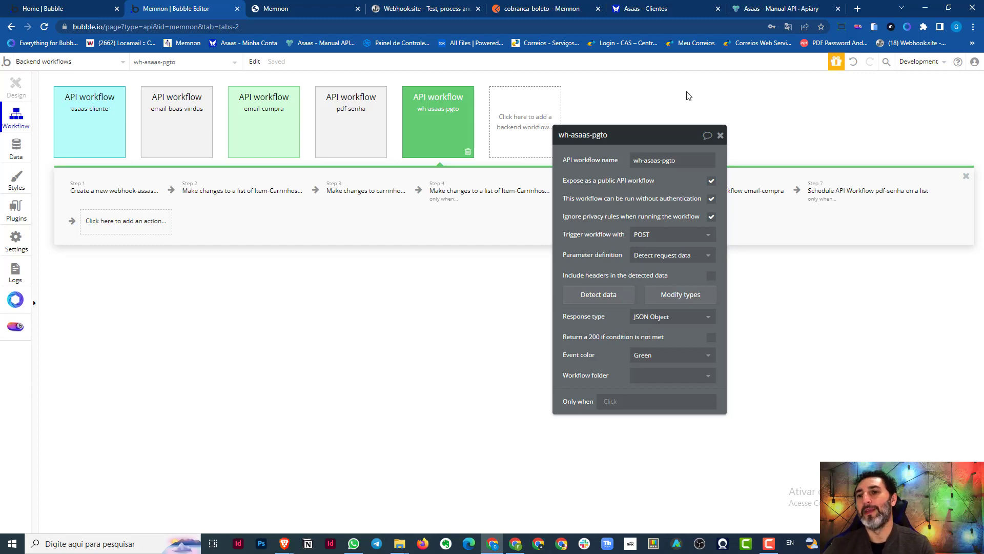
{"action": "left_click", "coordinate": [416, 8]}
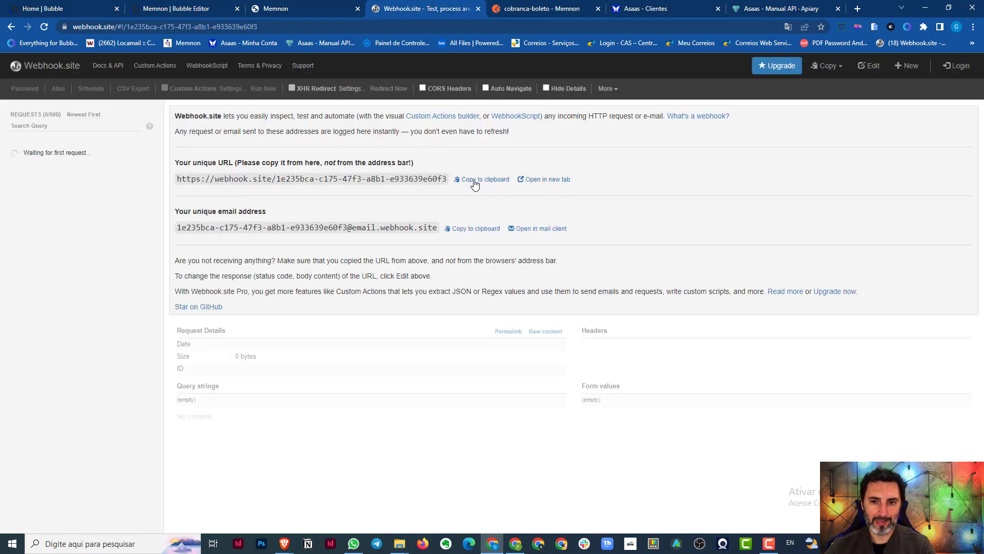
Switch to Asaas and examine the Webhook para cobranças form in the account's integration settings
{"action": "left_click", "coordinate": [670, 10]}
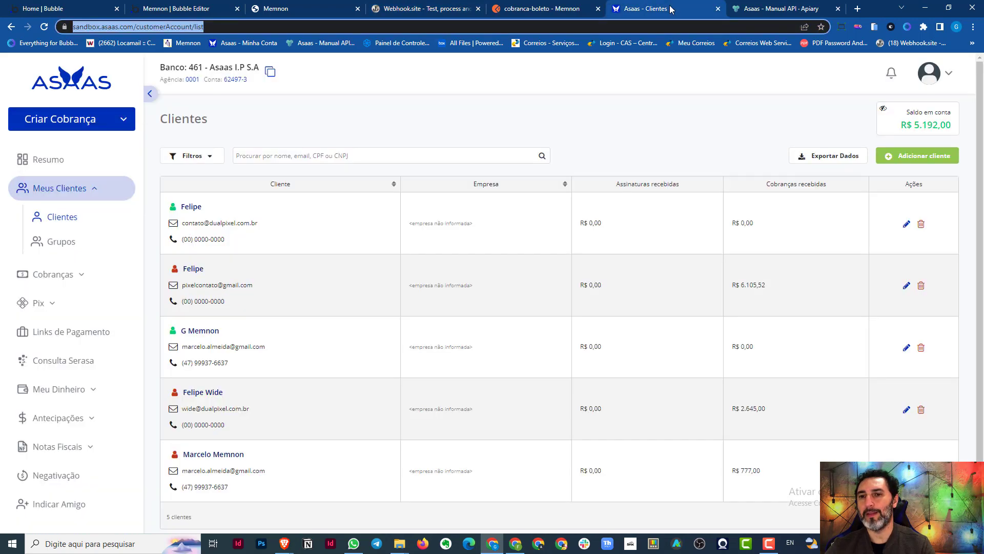
{"action": "left_click", "coordinate": [931, 76]}
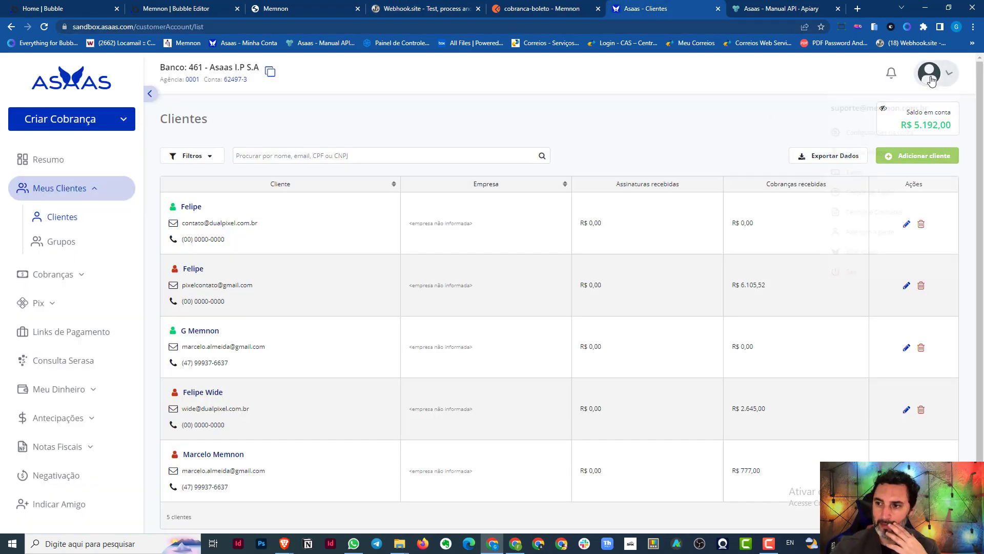
{"action": "left_click", "coordinate": [856, 155]}
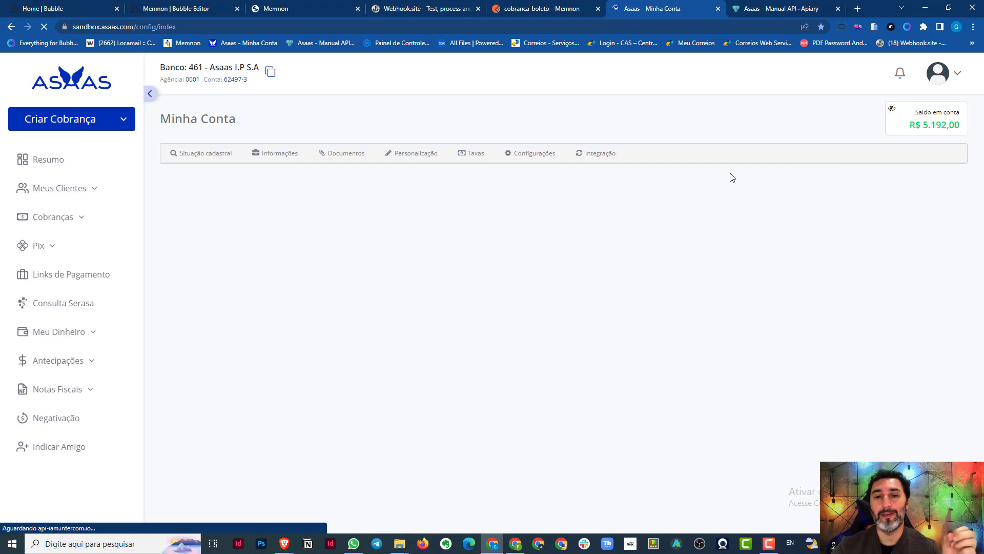
{"action": "left_click", "coordinate": [539, 160]}
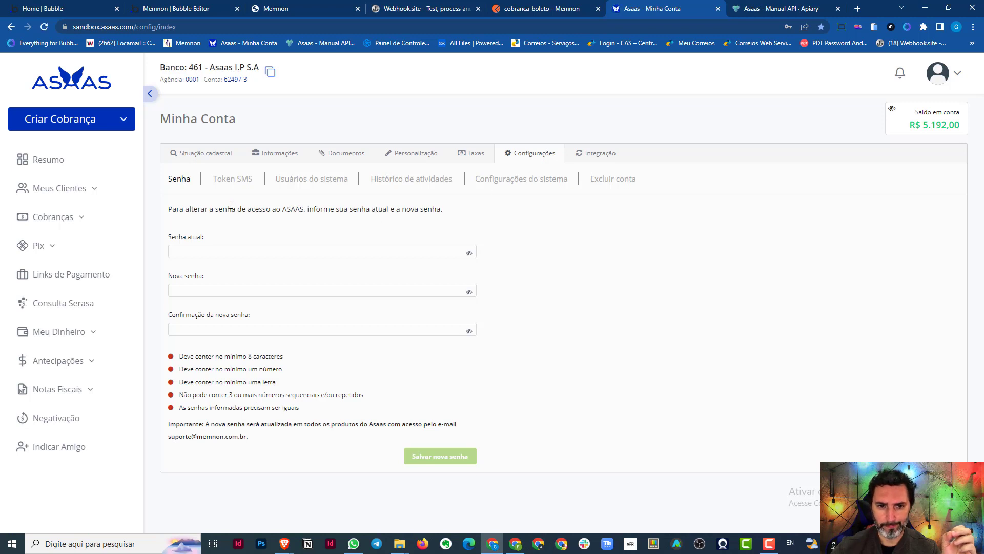
{"action": "left_click", "coordinate": [600, 155]}
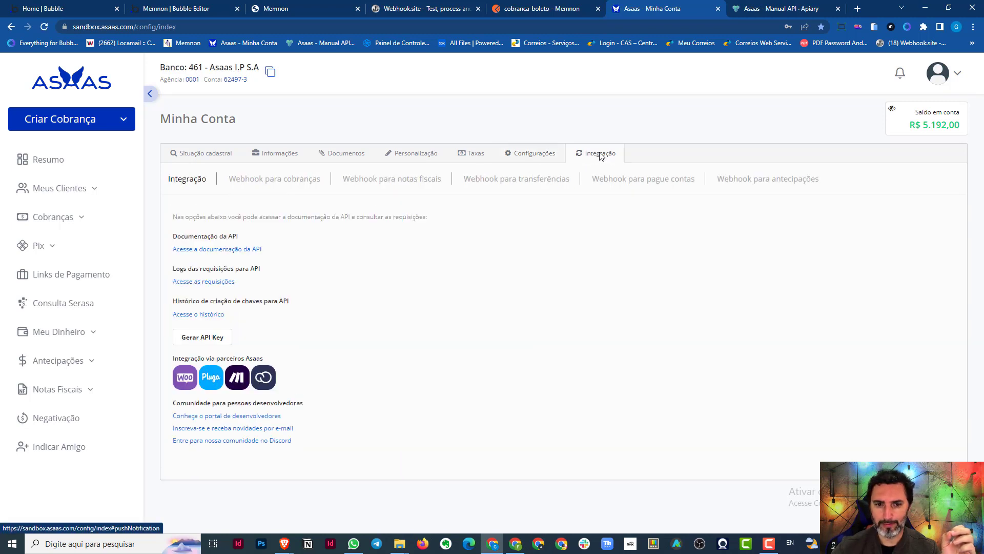
{"action": "left_click", "coordinate": [272, 185]}
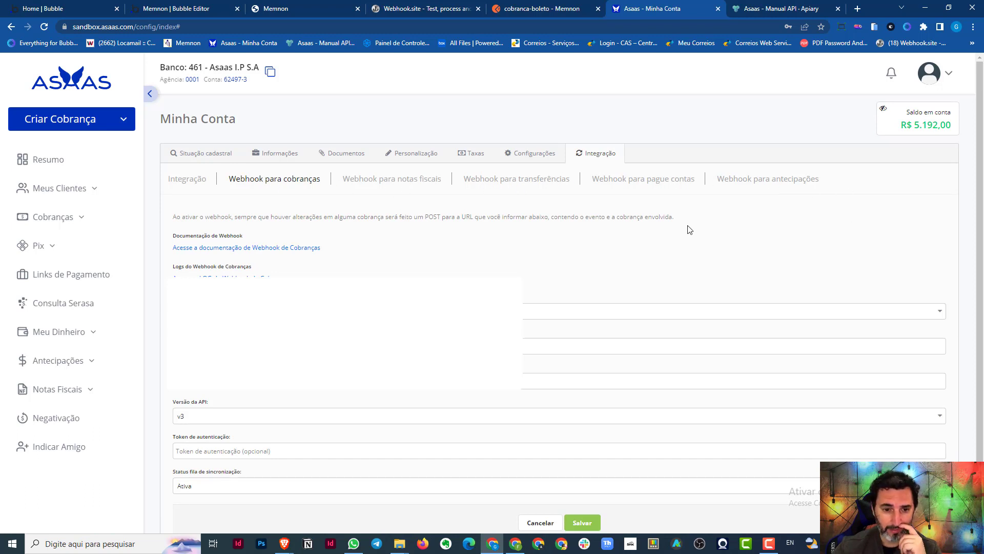
{"action": "left_click_drag", "start_coordinate": [348, 346], "coordinate": [155, 347]}
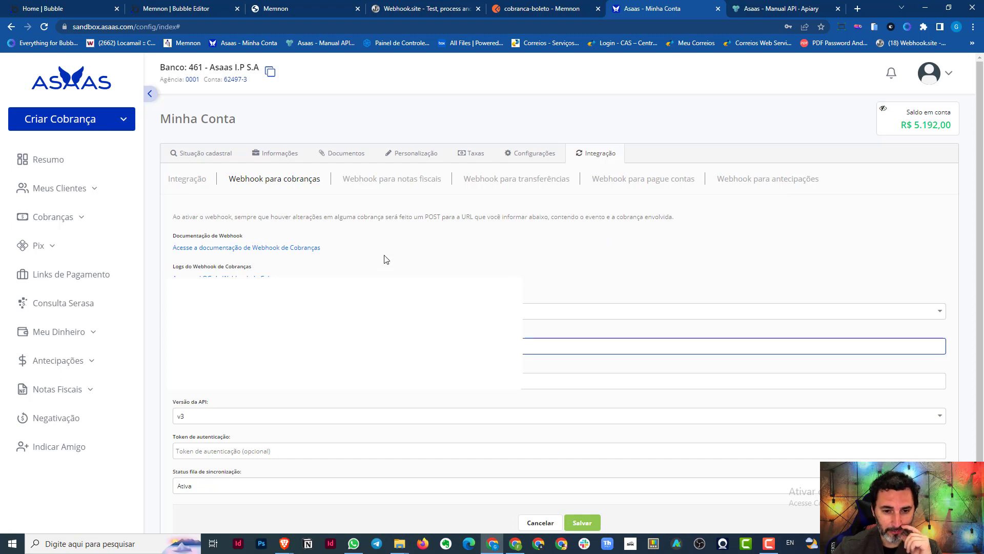
{"action": "scroll", "coordinate": [391, 248], "scroll_direction": "down", "scroll_amount": 1}
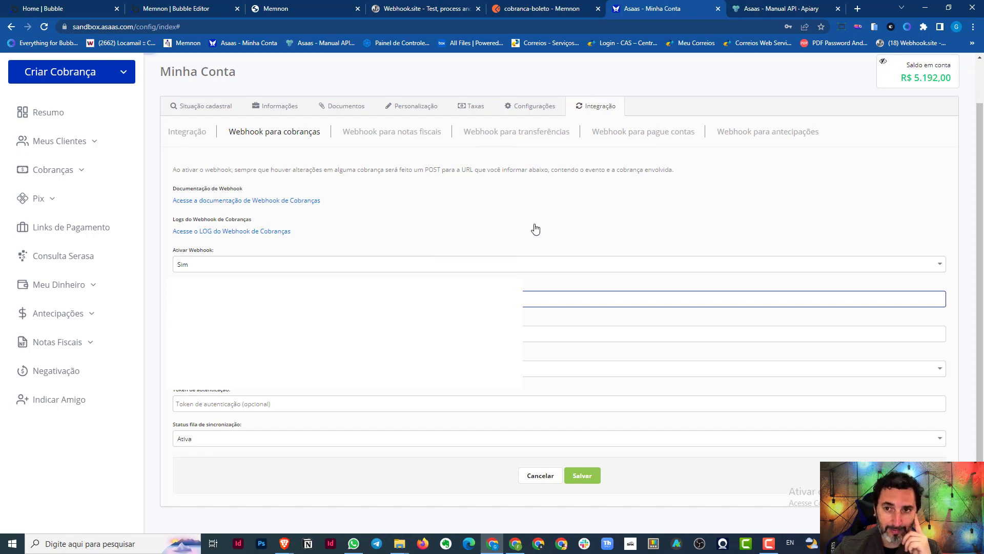
Compare the wh-asaas-pgto workflow in Bubble with Webhook.site, the Asaas billing webhook settings and the cobranca-boleto request in Postman
{"action": "left_click", "coordinate": [181, 9]}
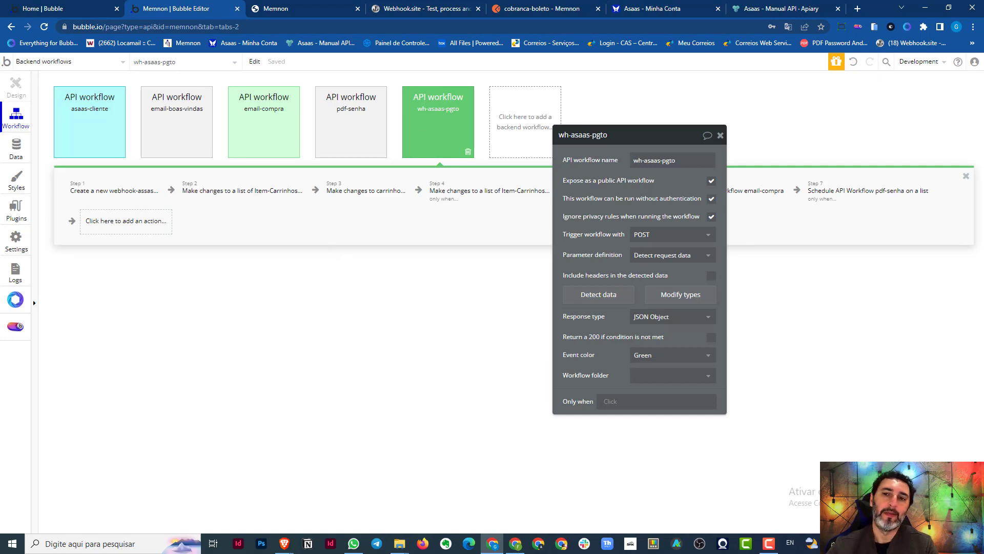
{"action": "left_click", "coordinate": [443, 10]}
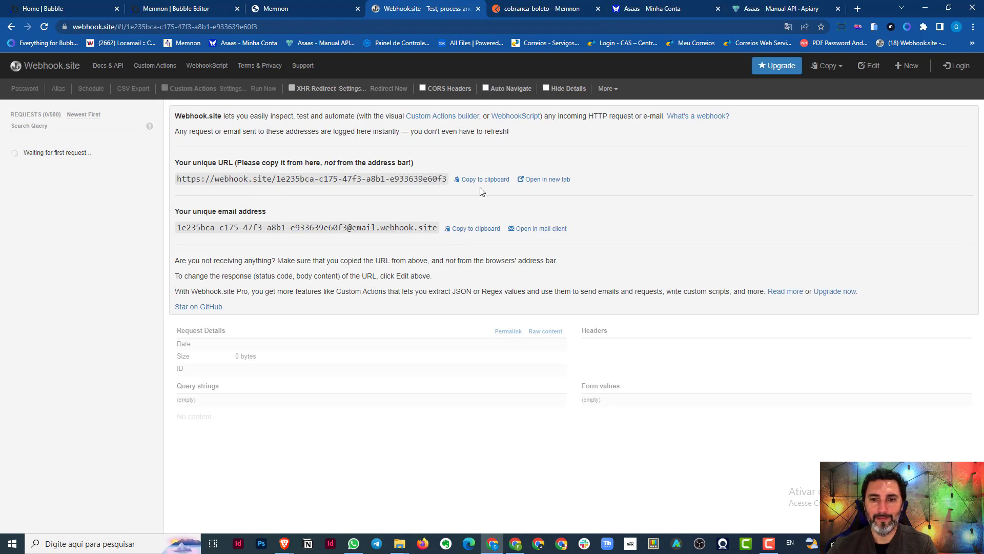
{"action": "left_click", "coordinate": [657, 7]}
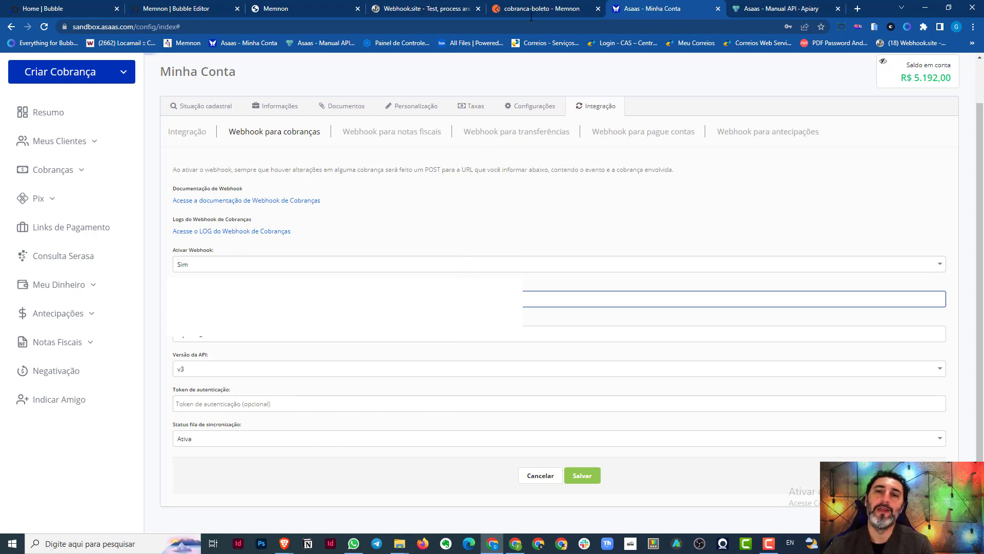
{"action": "left_click", "coordinate": [548, 7]}
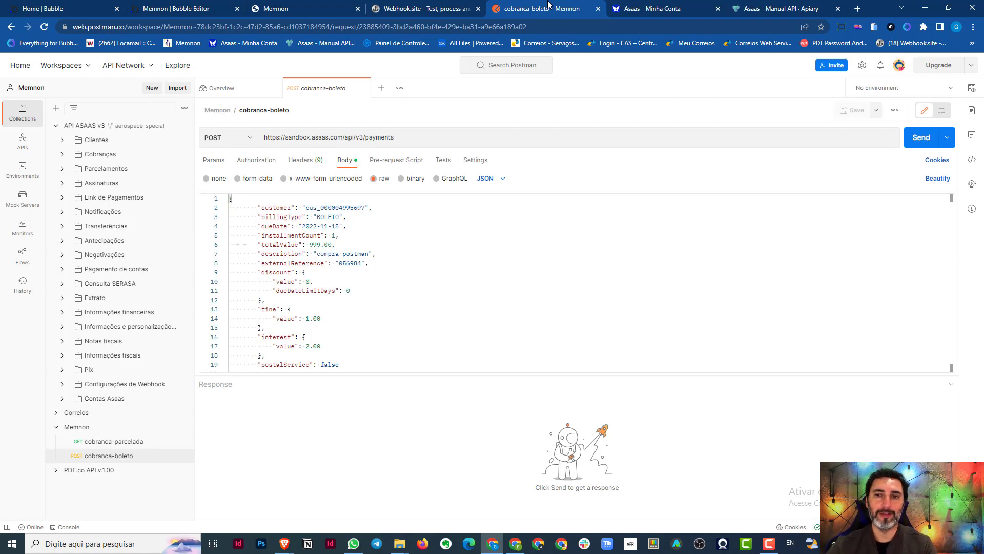
Return to Asaas and open the Clientes list
{"action": "left_click", "coordinate": [633, 12]}
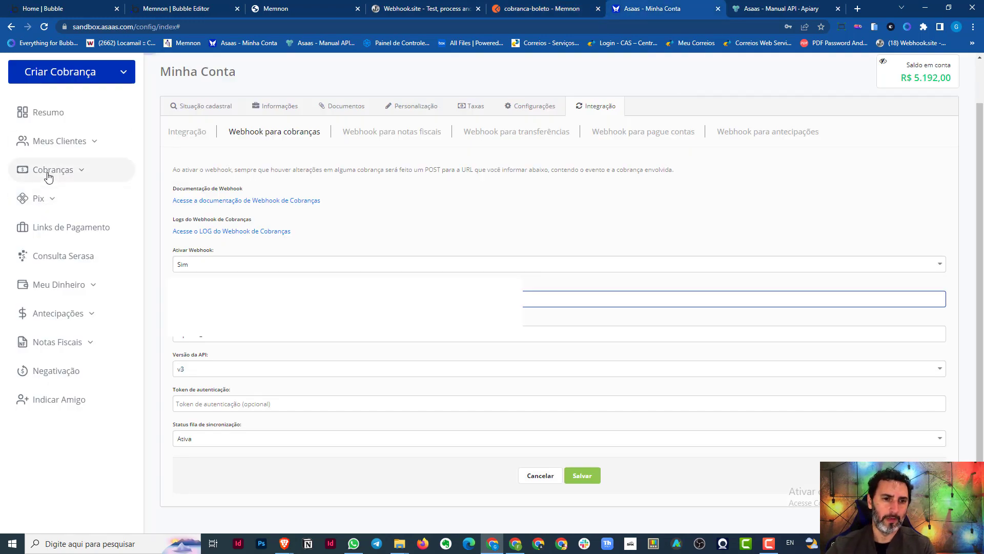
{"action": "left_click", "coordinate": [49, 144]}
{"action": "left_click", "coordinate": [61, 171]}
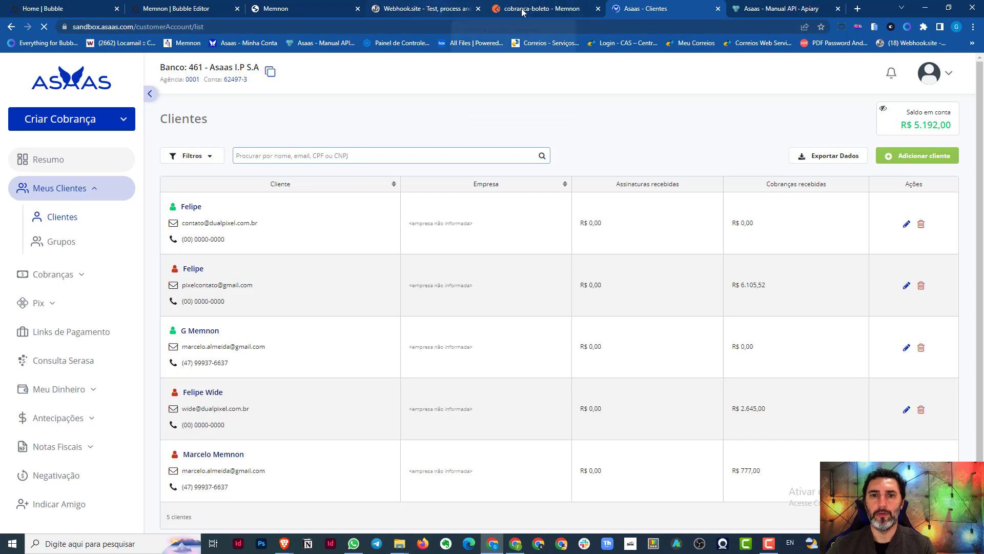
Switch to the Asaas API manual on Apiary and examine the Criar novo cliente section of the Clientes reference
{"action": "left_click", "coordinate": [749, 12]}
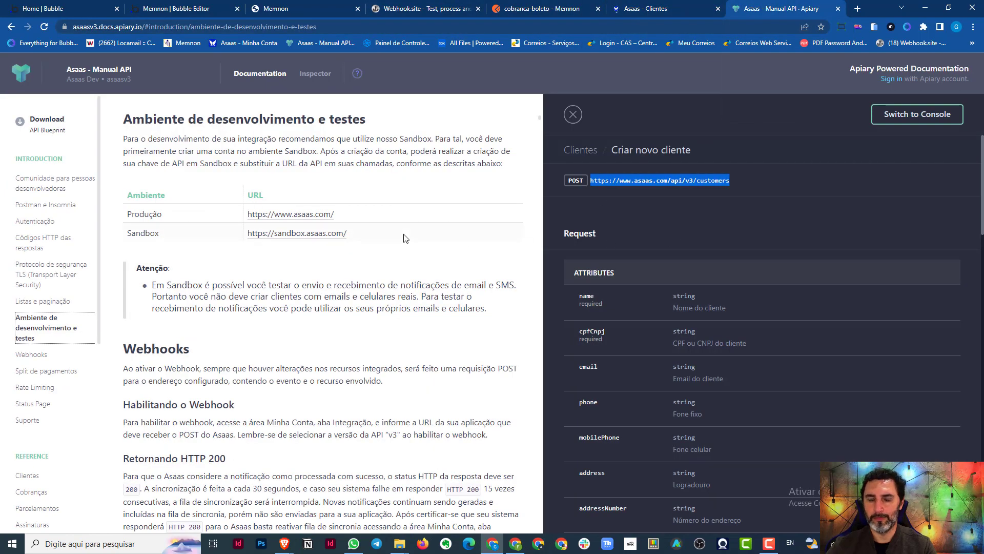
{"action": "scroll", "coordinate": [405, 238], "scroll_direction": "up", "scroll_amount": 2}
{"action": "left_click_drag", "start_coordinate": [755, 183], "coordinate": [609, 191]}
{"action": "scroll", "coordinate": [60, 380], "scroll_direction": "down", "scroll_amount": 2}
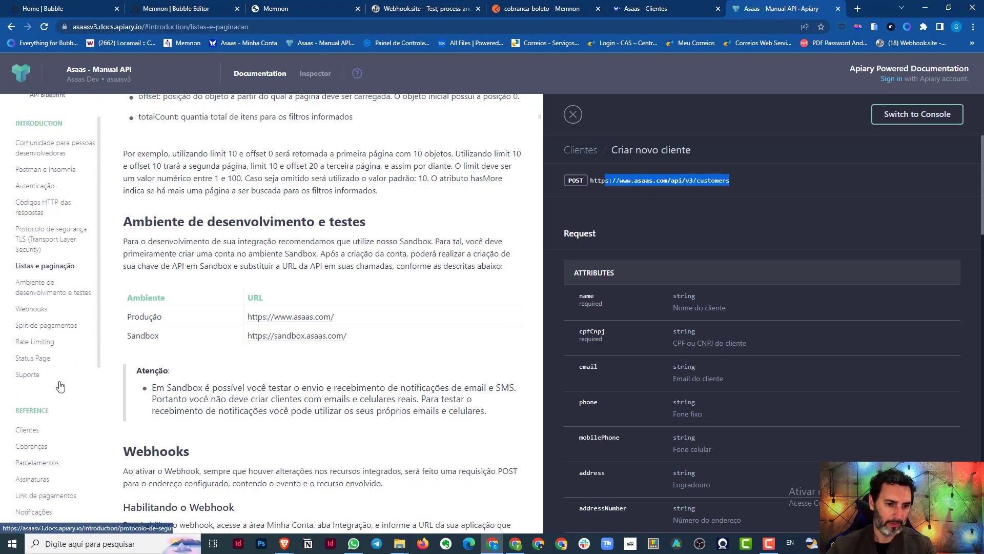
{"action": "left_click", "coordinate": [25, 363]}
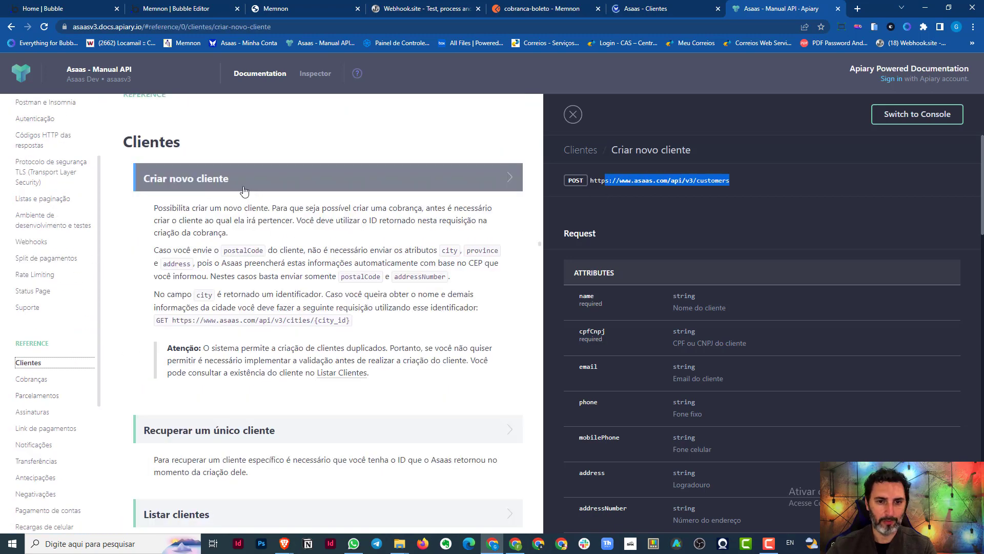
{"action": "scroll", "coordinate": [853, 222], "scroll_direction": "down", "scroll_amount": 2}
{"action": "scroll", "coordinate": [853, 222], "scroll_direction": "up", "scroll_amount": 2}
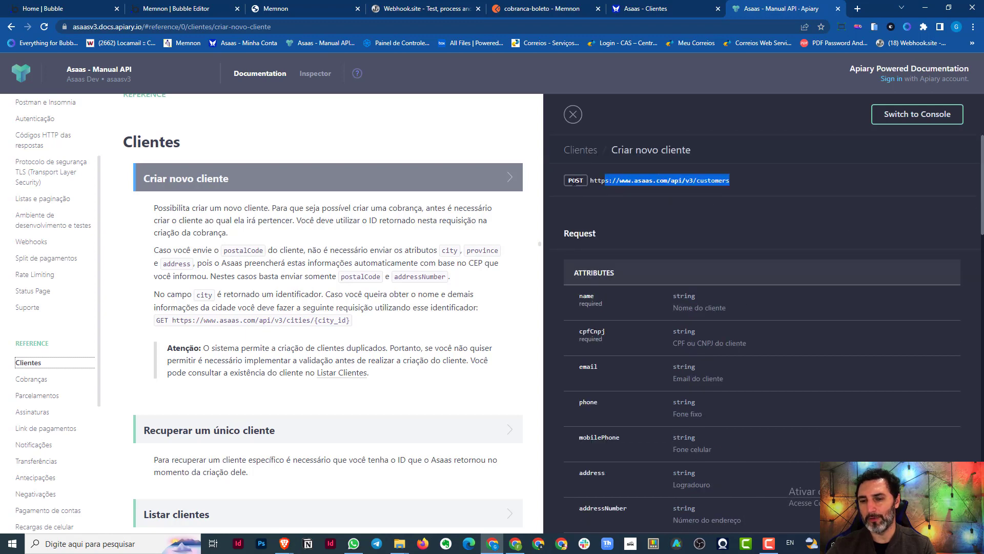
Examine the request headers and sample JSON body of Criar novo cliente in the Asaas API manual
{"action": "scroll", "coordinate": [718, 215], "scroll_direction": "down", "scroll_amount": 2}
{"action": "scroll", "coordinate": [723, 208], "scroll_direction": "down", "scroll_amount": 15}
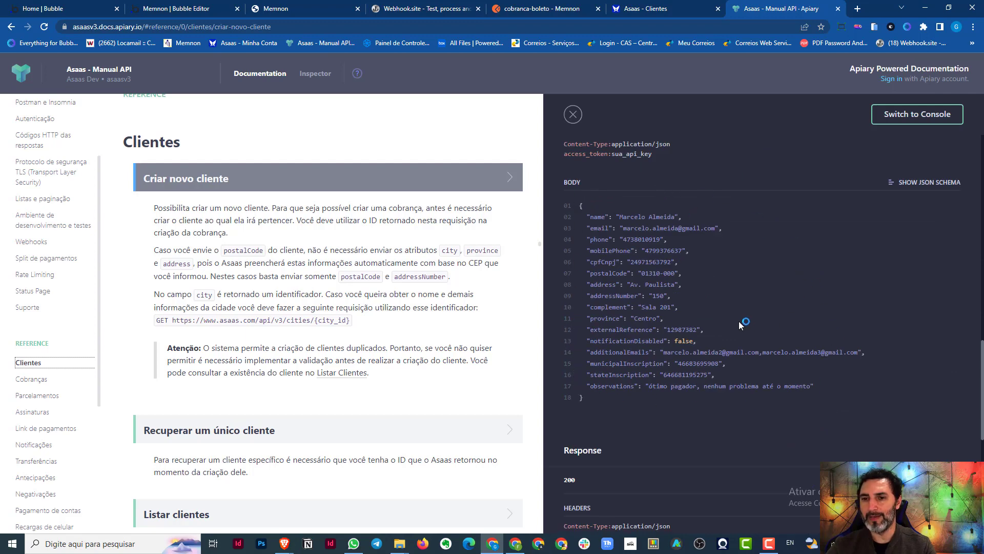
{"action": "scroll", "coordinate": [740, 321], "scroll_direction": "up", "scroll_amount": 2}
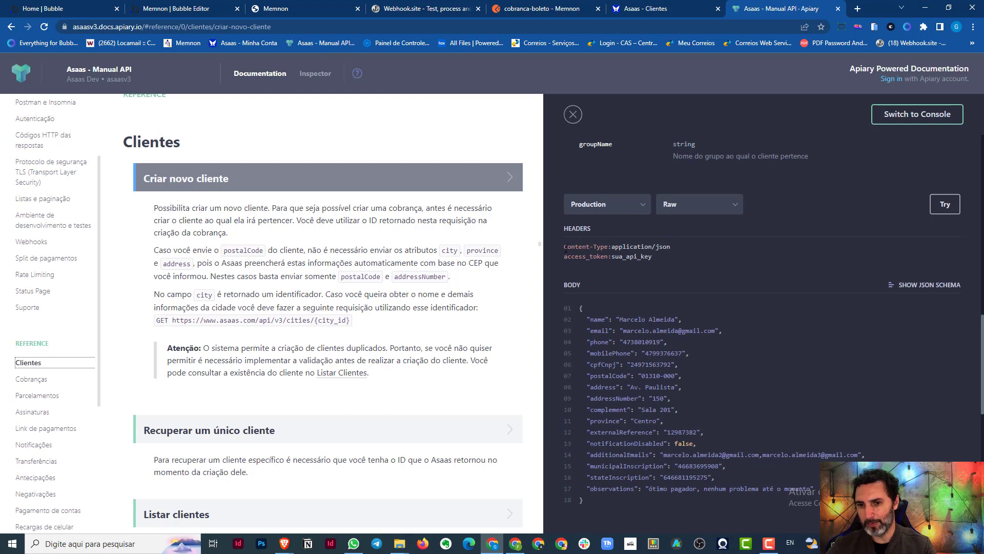
{"action": "left_click_drag", "start_coordinate": [564, 248], "coordinate": [684, 251]}
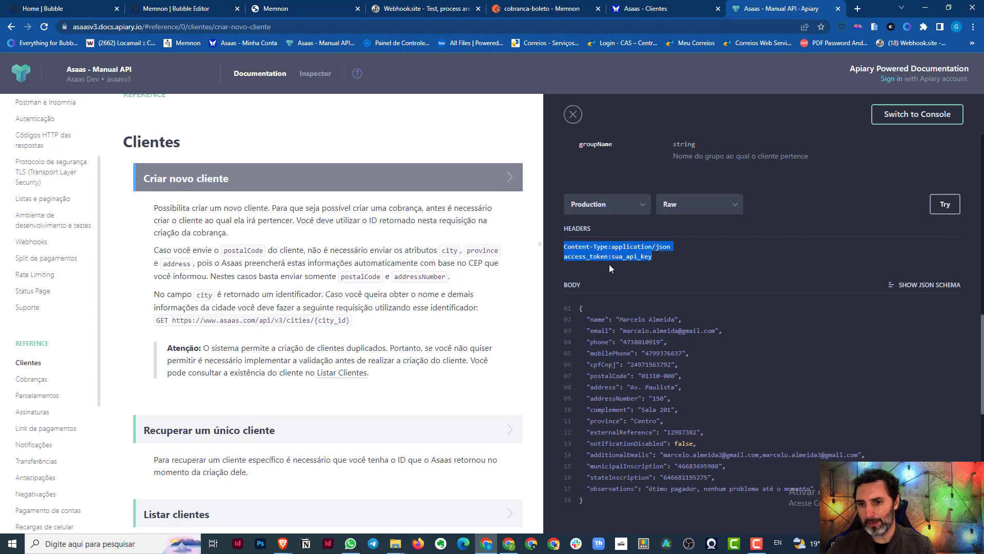
{"action": "left_click", "coordinate": [580, 263]}
{"action": "scroll", "coordinate": [57, 216], "scroll_direction": "up", "scroll_amount": 2}
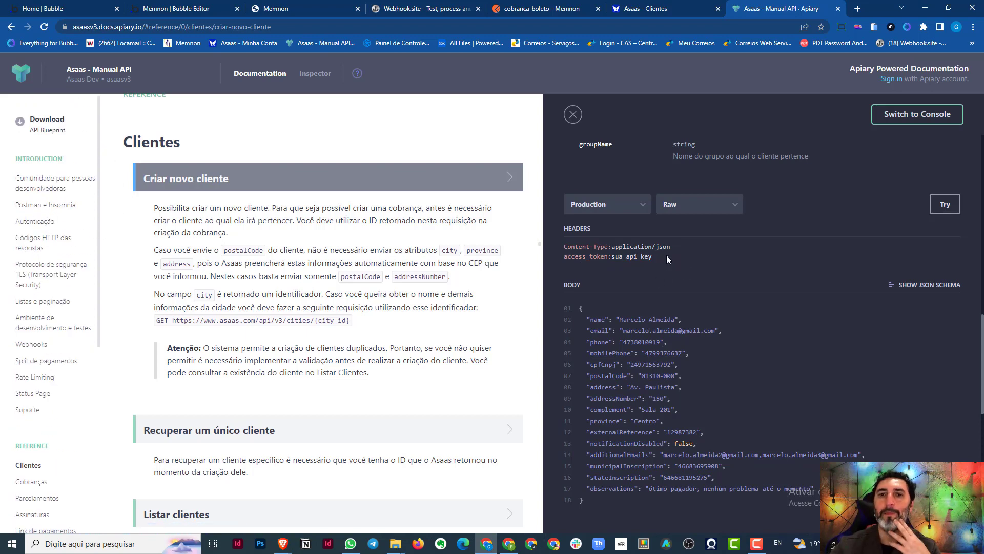
Switch to Bubble, open the API Connector plugin's cliente call and select its access_token header value
{"action": "left_click", "coordinate": [166, 5]}
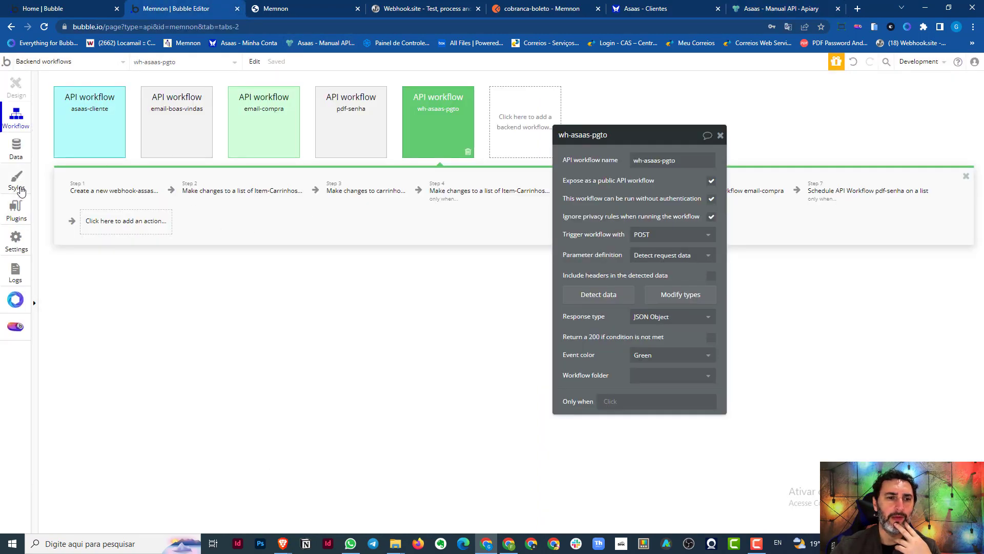
{"action": "left_click", "coordinate": [18, 211]}
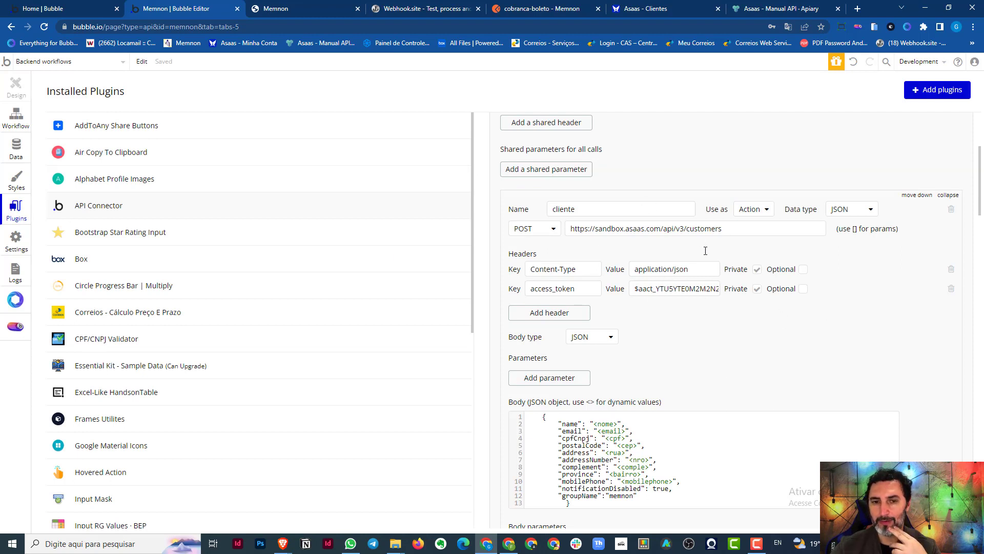
{"action": "left_click", "coordinate": [551, 7]}
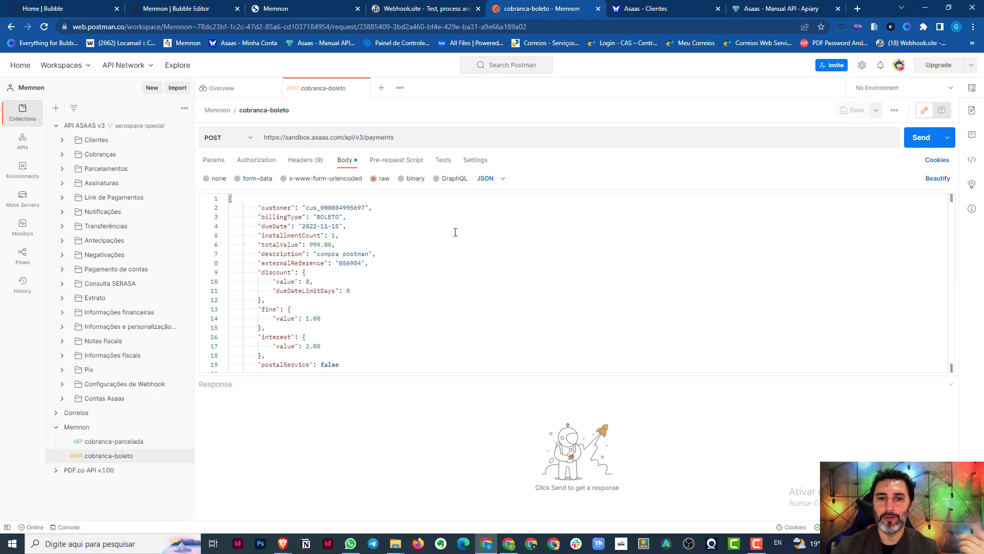
{"action": "left_click", "coordinate": [424, 5]}
{"action": "left_click", "coordinate": [174, 8]}
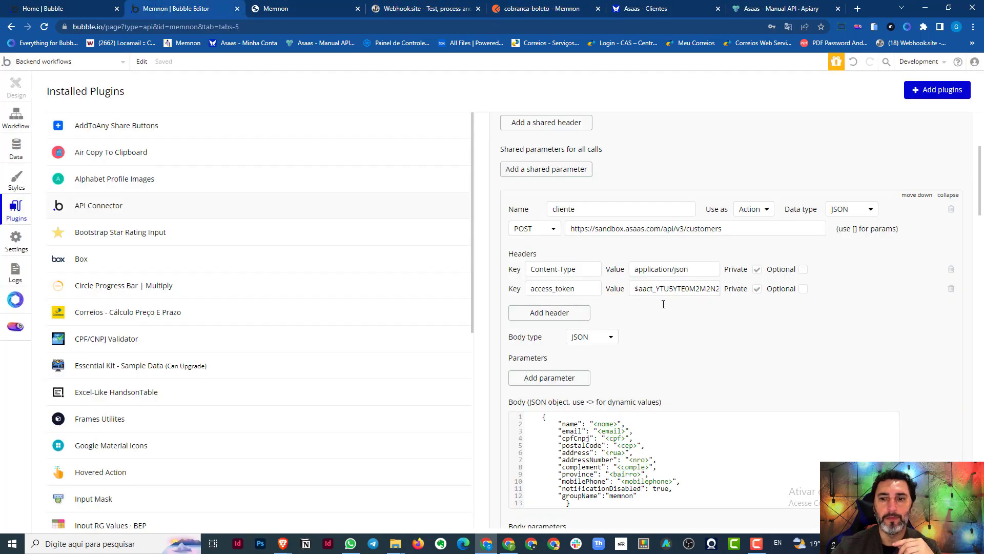
{"action": "left_click", "coordinate": [661, 288]}
{"action": "key", "text": "ctrl+a"}
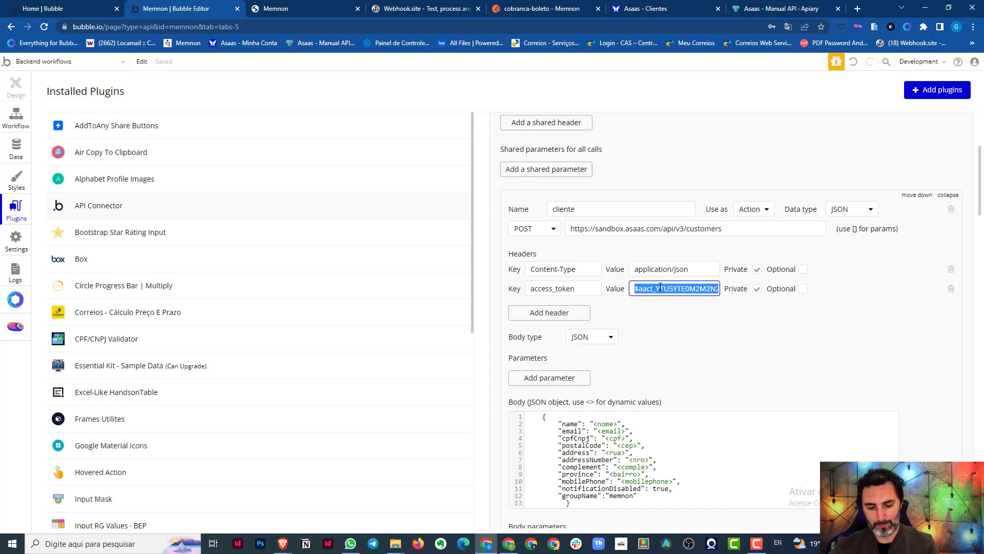
Review the API ASAAS v3 collection in Postman and the Postman e Insomnia section of the Asaas API manual
{"action": "left_click", "coordinate": [535, 10]}
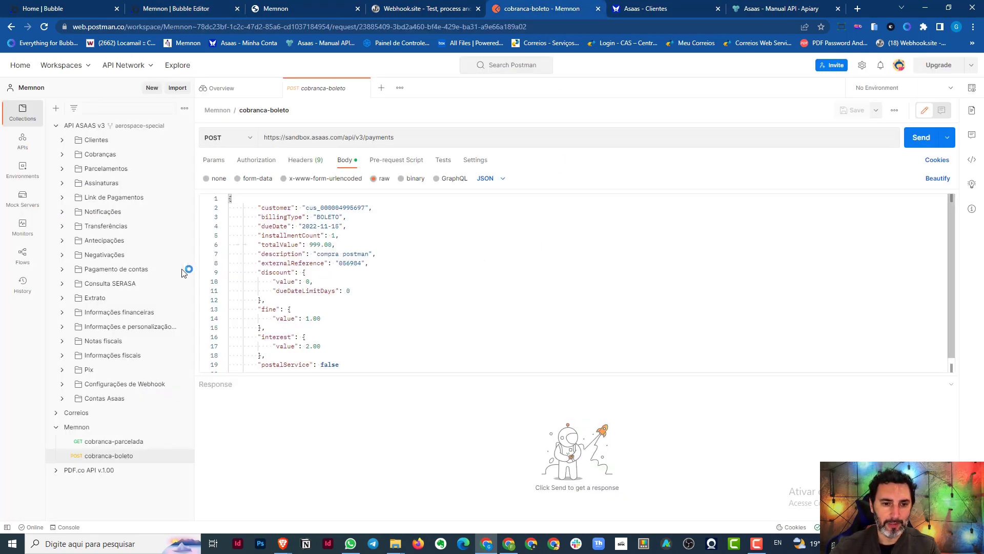
{"action": "left_click", "coordinate": [56, 126]}
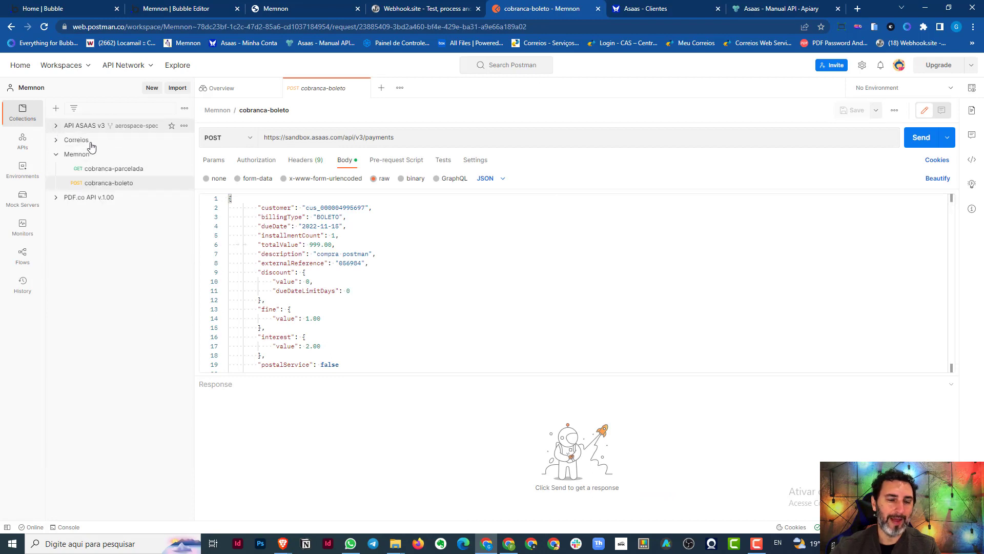
{"action": "left_click", "coordinate": [56, 127]}
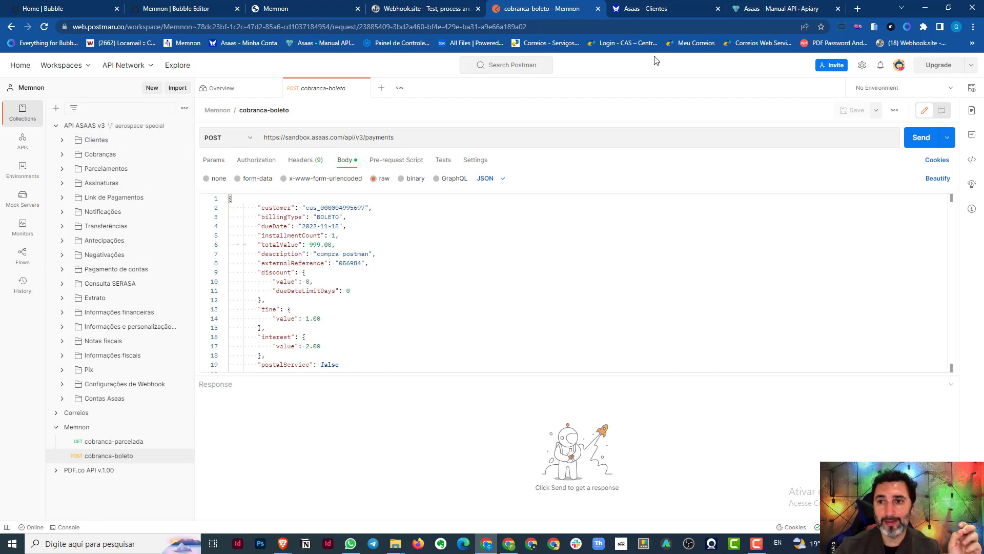
{"action": "left_click", "coordinate": [782, 9]}
{"action": "left_click", "coordinate": [57, 205]}
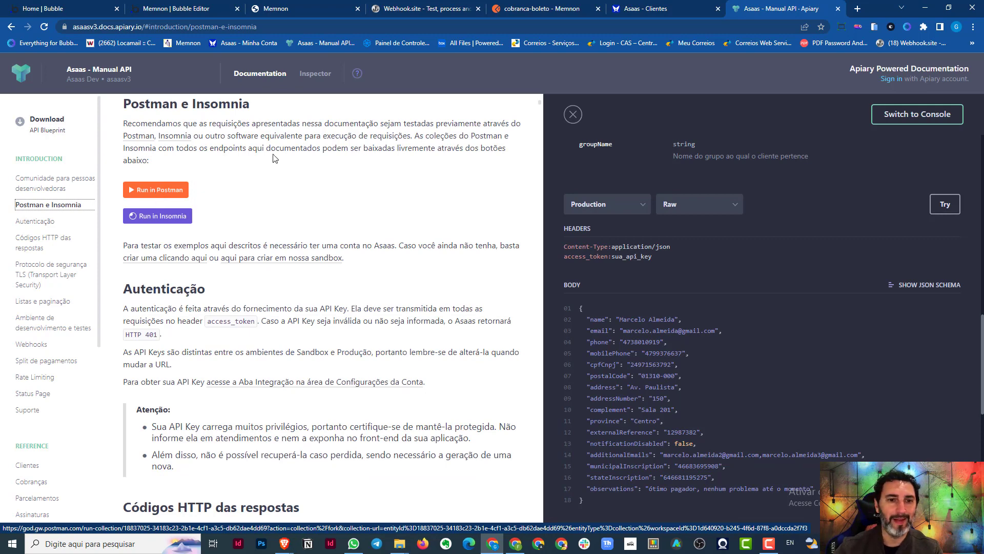
Return to Postman and open the Criar novo cliente request from the Clientes folder of the API ASAAS v3 collection
{"action": "left_click", "coordinate": [647, 9]}
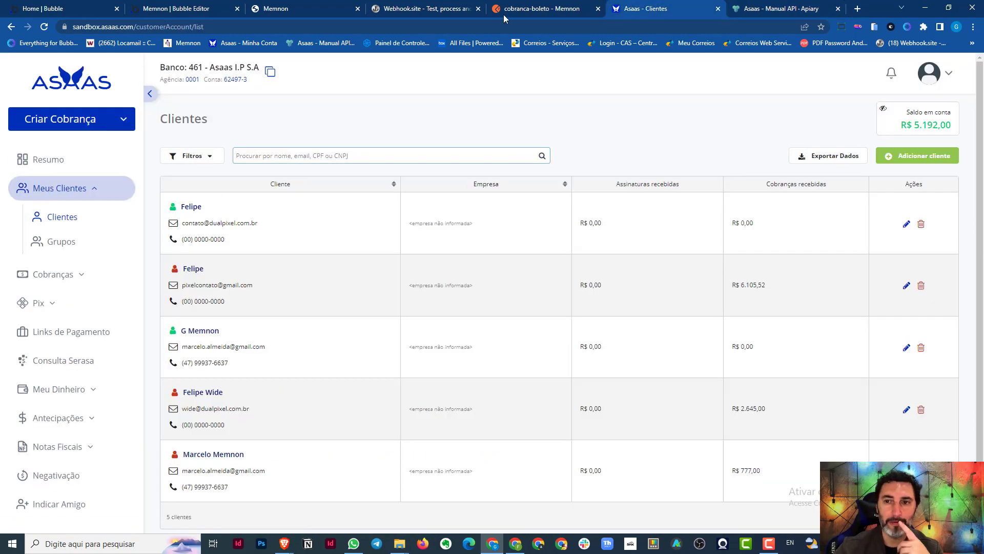
{"action": "left_click", "coordinate": [539, 8]}
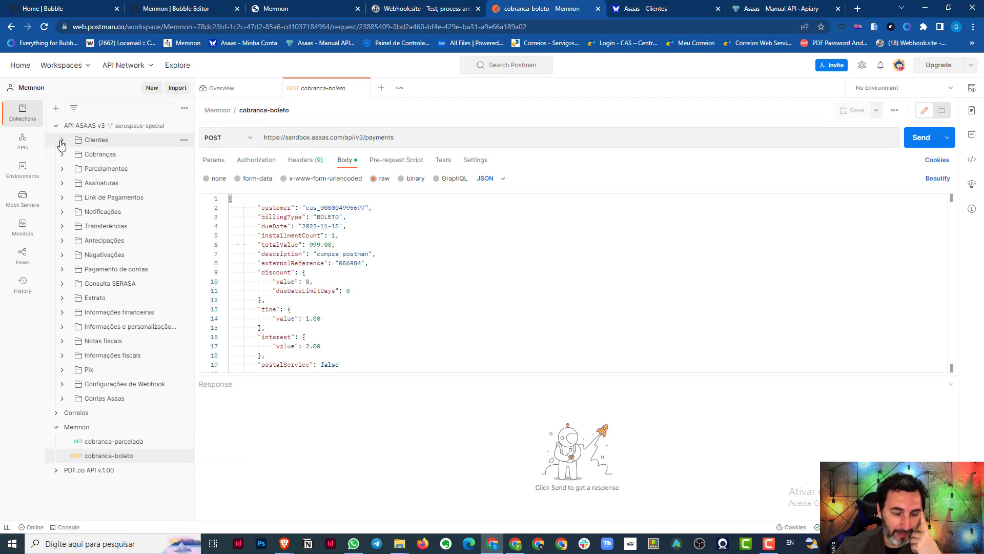
{"action": "left_click", "coordinate": [85, 140]}
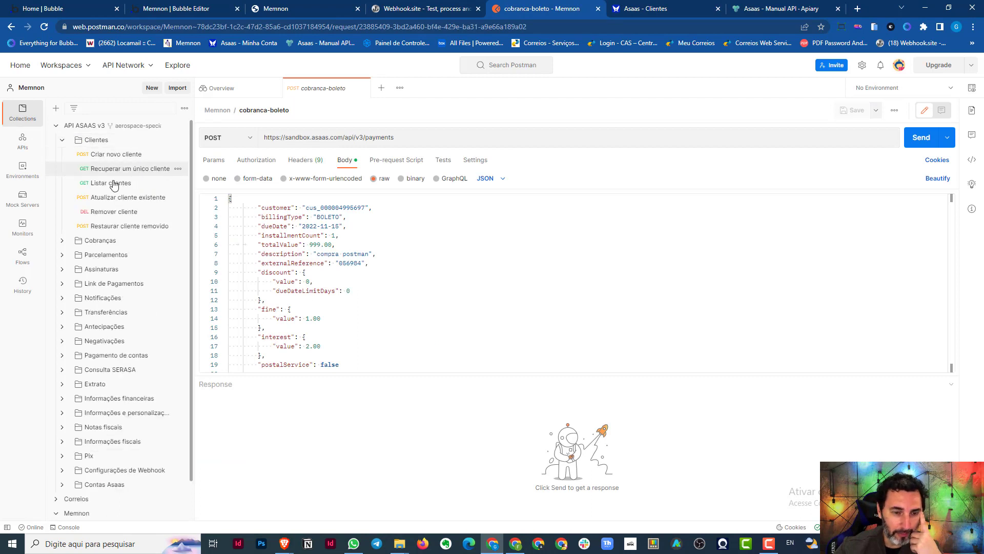
{"action": "left_click", "coordinate": [118, 154]}
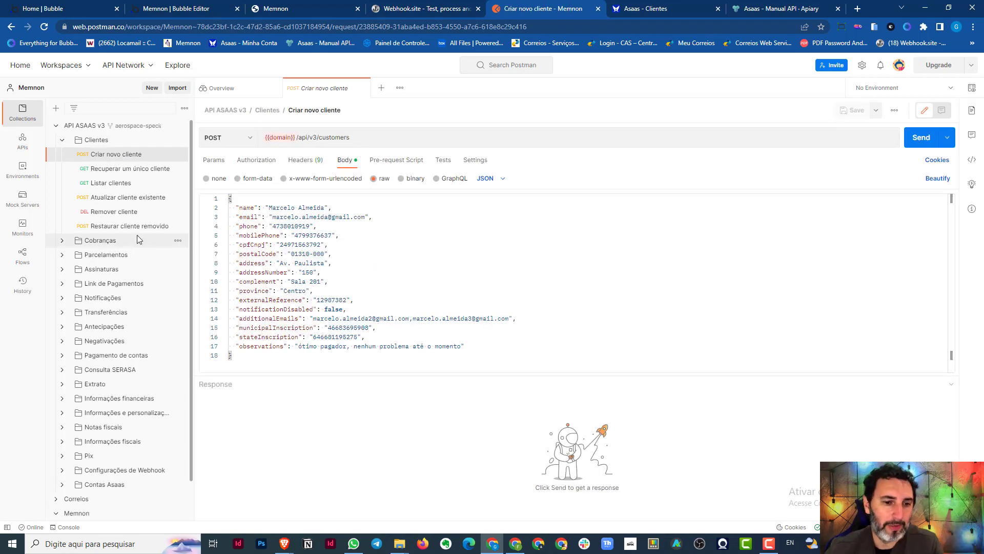
Open the Memnon collection in Postman and collapse the Clientes folder of the API ASAAS v3 collection
{"action": "scroll", "coordinate": [137, 235], "scroll_direction": "down", "scroll_amount": 1}
{"action": "left_click", "coordinate": [58, 476]}
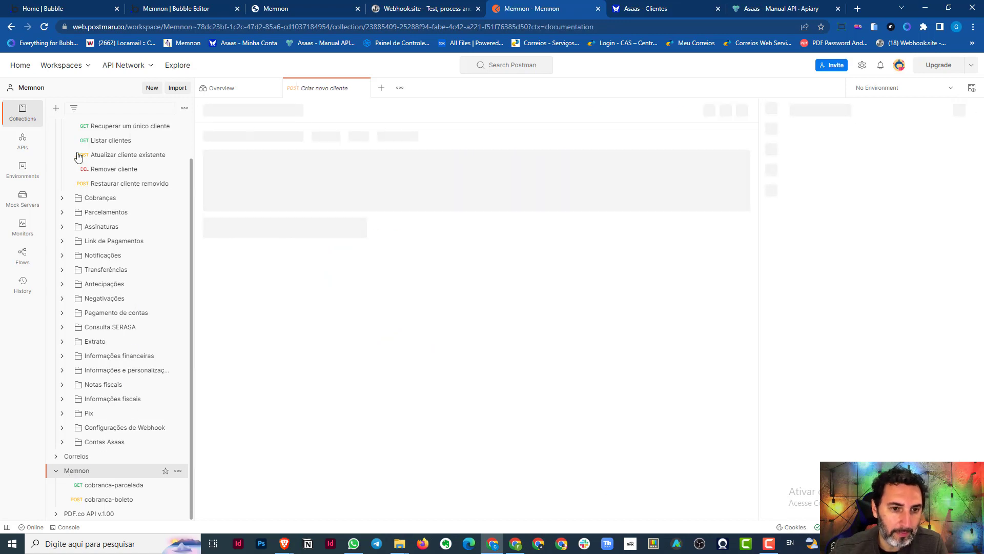
{"action": "scroll", "coordinate": [66, 146], "scroll_direction": "up", "scroll_amount": 1}
{"action": "left_click", "coordinate": [62, 140]}
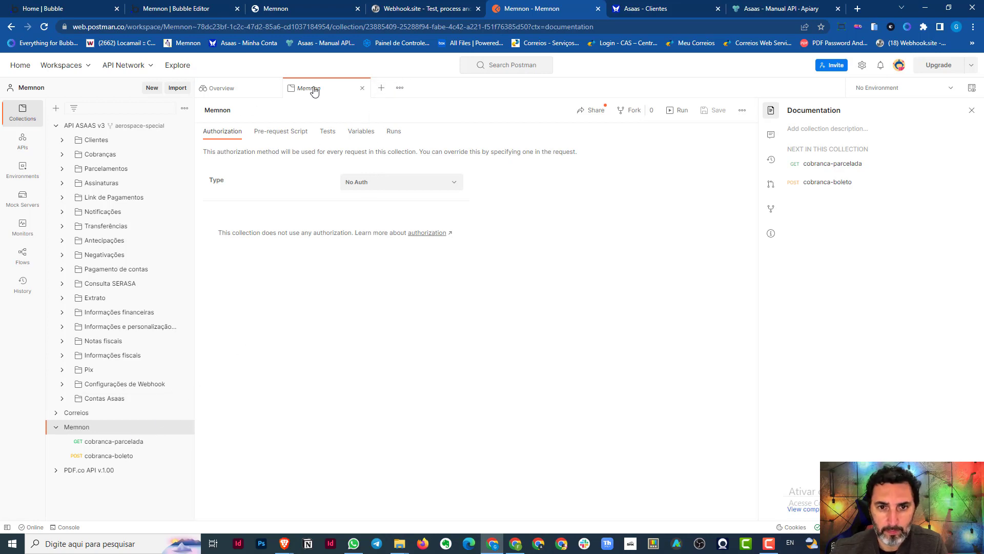
Create a new blank Postman request and show its headers
{"action": "left_click", "coordinate": [381, 89]}
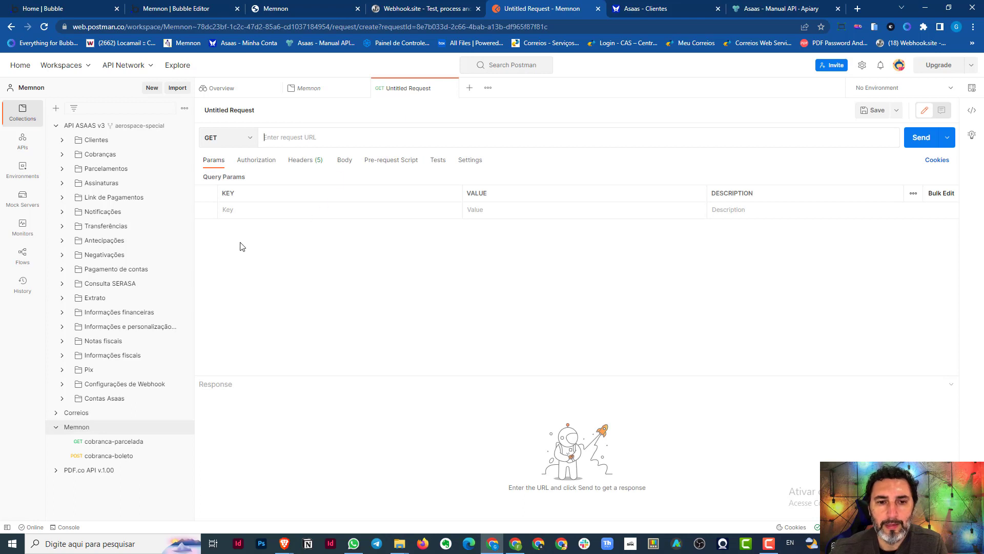
{"action": "left_click", "coordinate": [263, 163]}
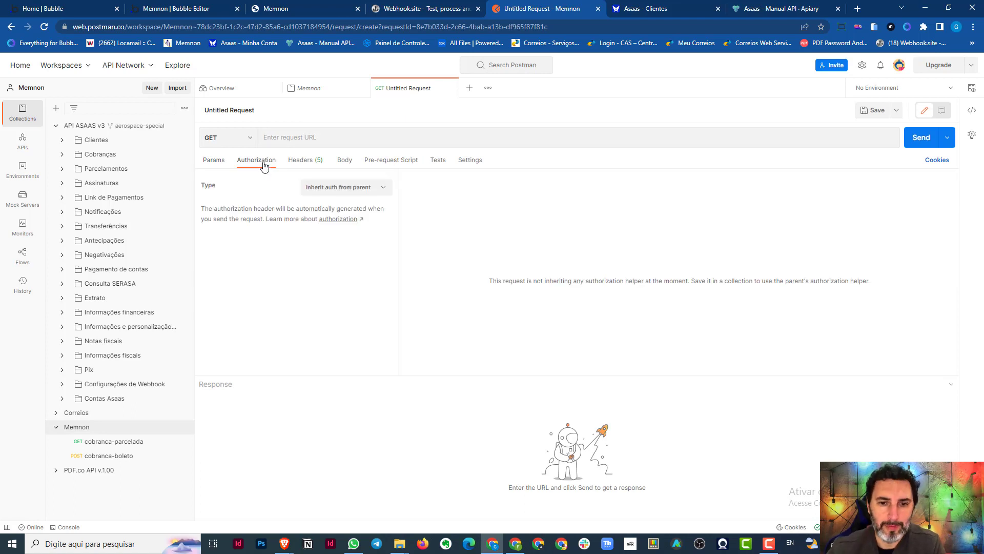
{"action": "left_click", "coordinate": [214, 161]}
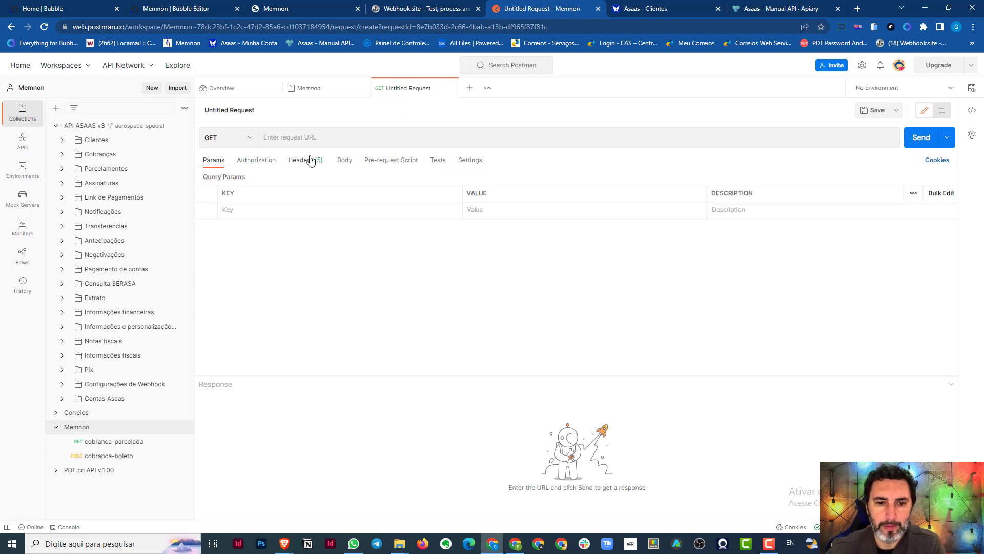
{"action": "left_click", "coordinate": [311, 161]}
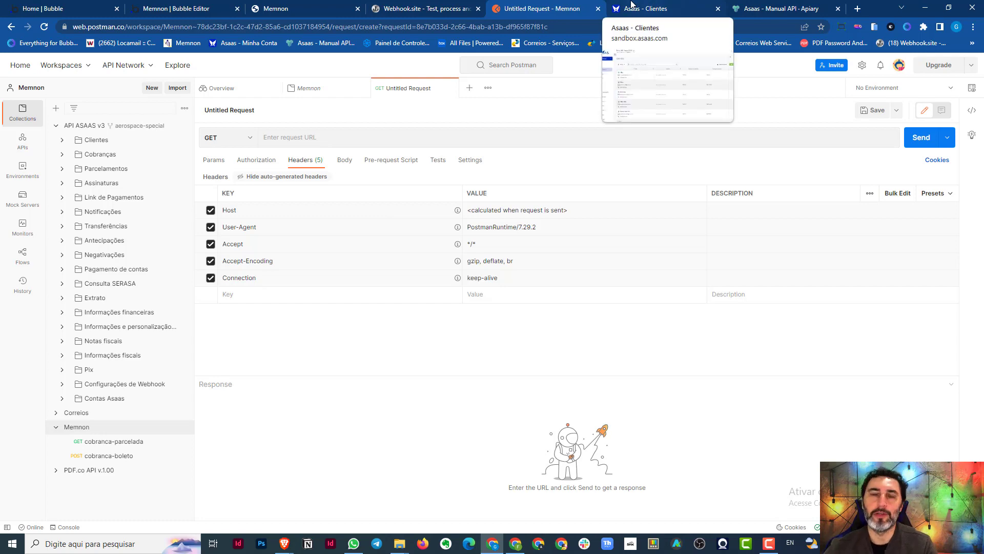
Copy the Content-Type header name from the Asaas API manual and add it as a new header key in the Postman request
{"action": "left_click", "coordinate": [775, 11]}
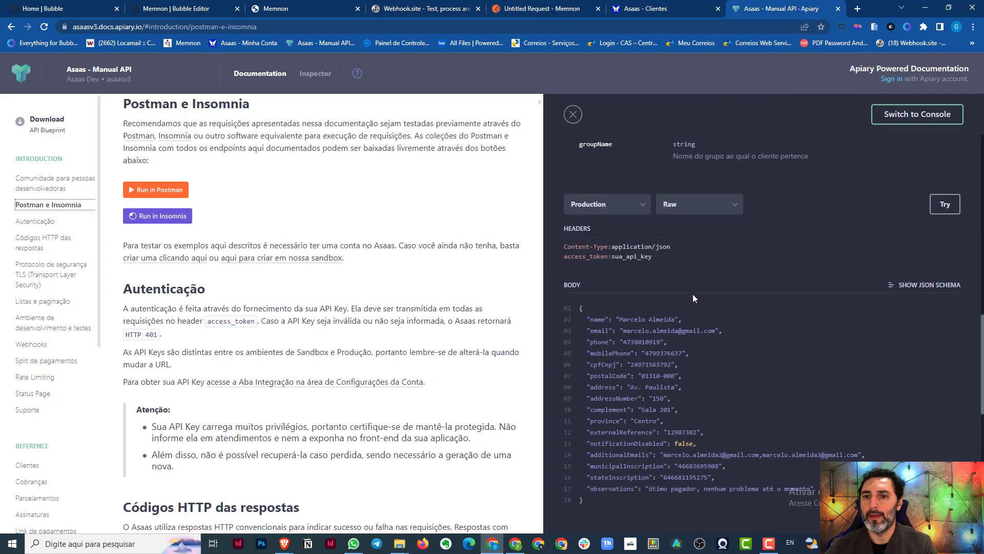
{"action": "left_click_drag", "start_coordinate": [564, 246], "coordinate": [609, 248]}
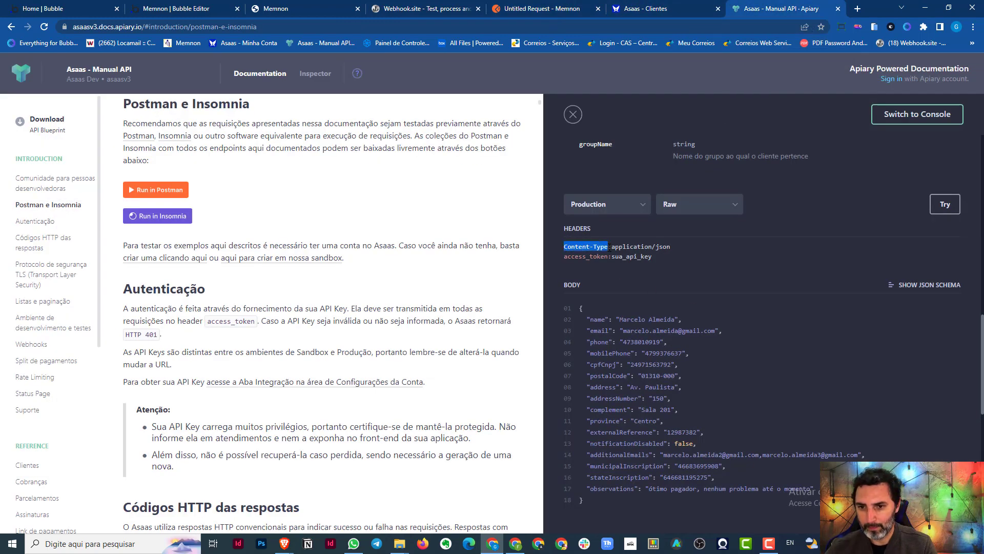
{"action": "left_click", "coordinate": [536, 9]}
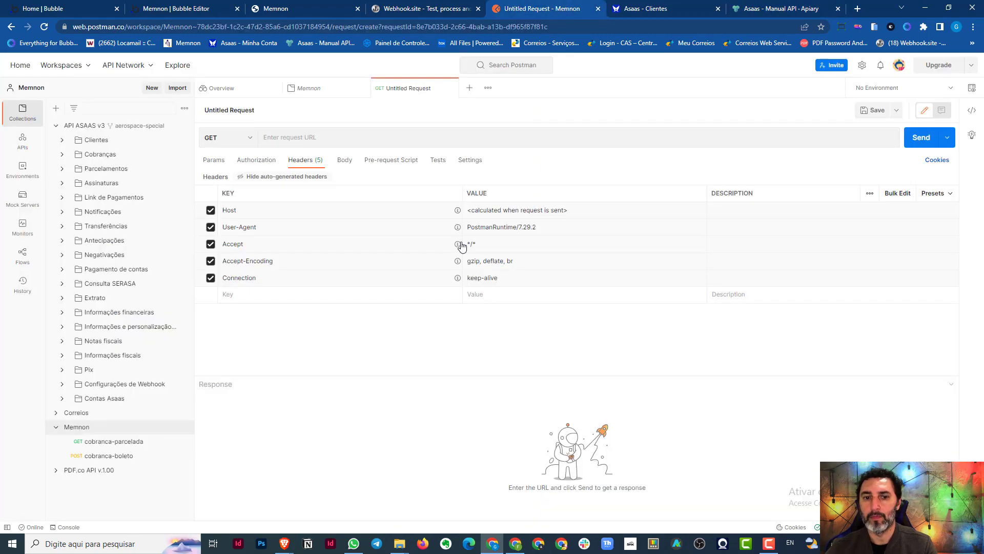
{"action": "left_click", "coordinate": [229, 296]}
{"action": "type", "text": "Content-Type:"}
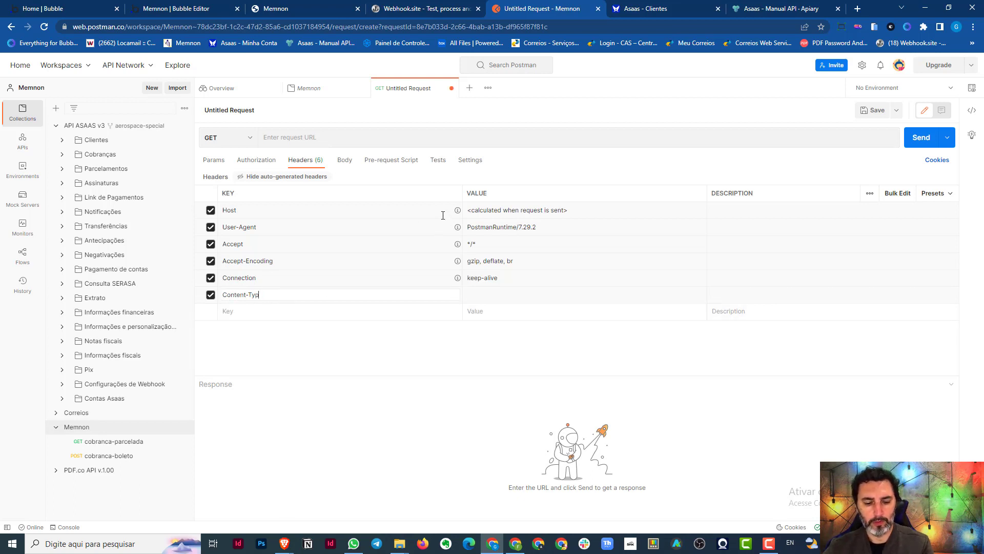
{"action": "type", "text": "e"}
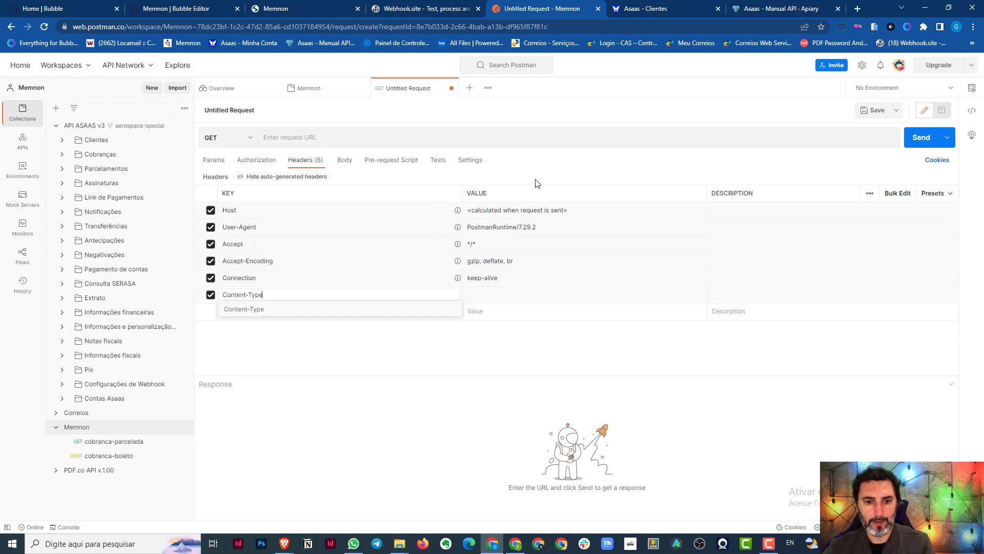
{"action": "left_click", "coordinate": [260, 310]}
Set the Content-Type header's value to application/json, copied from the Asaas API manual
{"action": "left_click", "coordinate": [762, 8]}
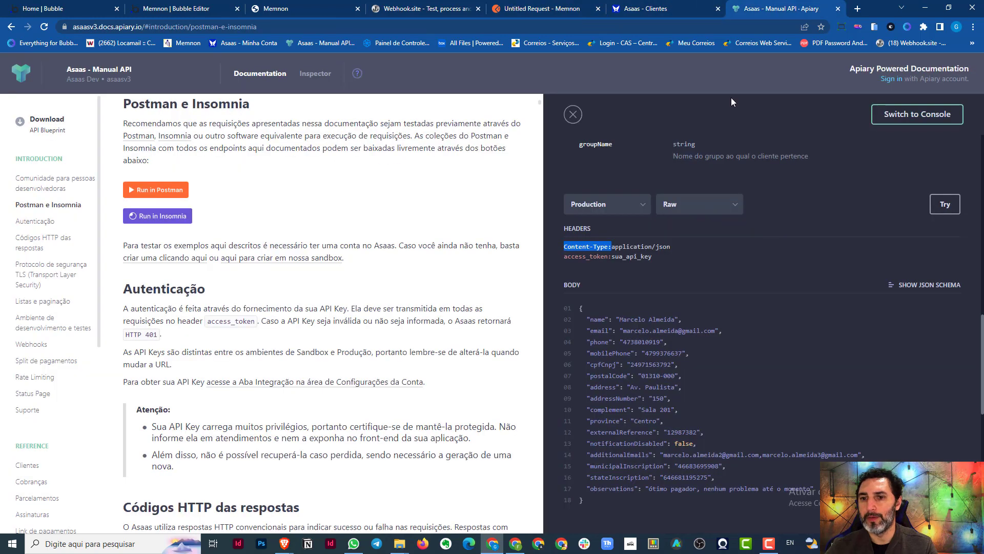
{"action": "double_click", "coordinate": [618, 246]}
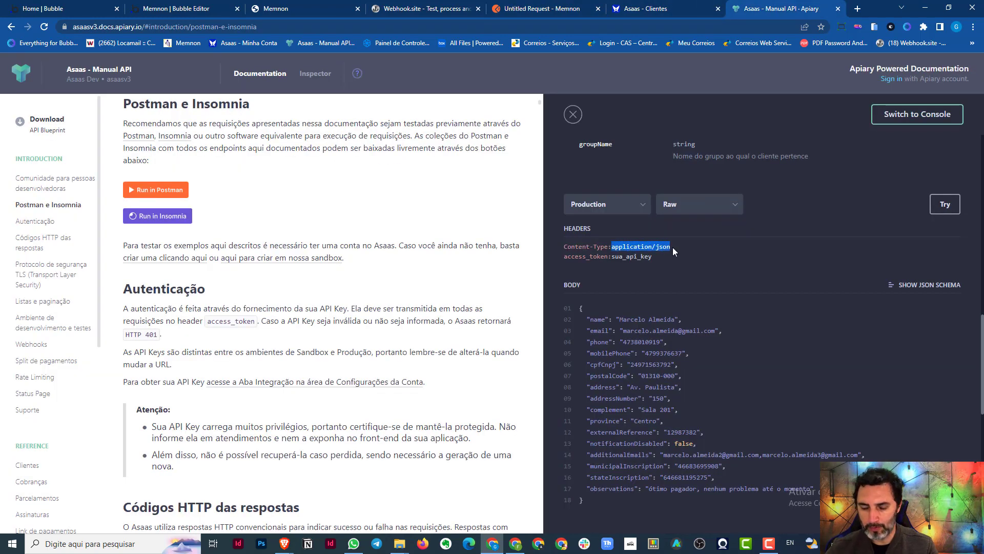
{"action": "left_click", "coordinate": [544, 8]}
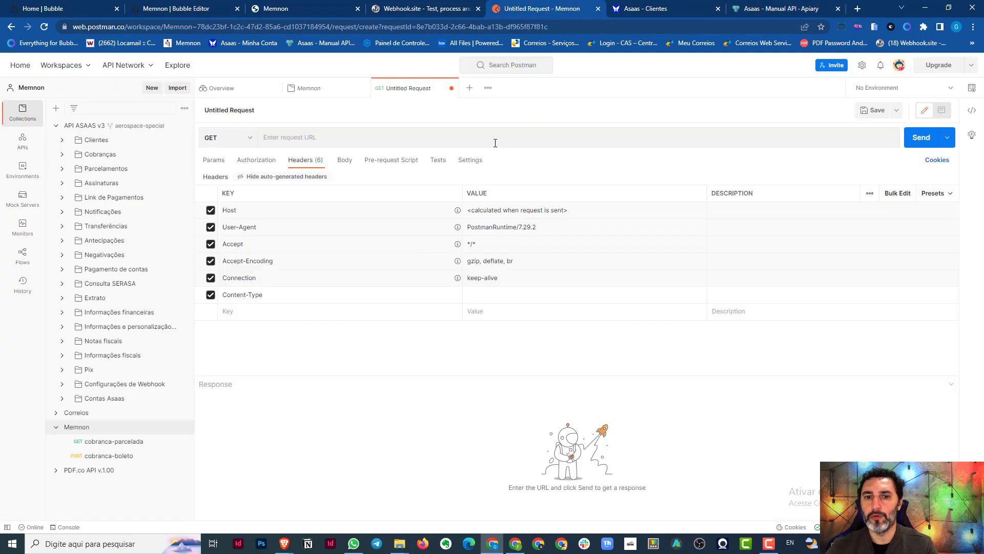
{"action": "left_click", "coordinate": [483, 295]}
{"action": "type", "text": "application/json"}
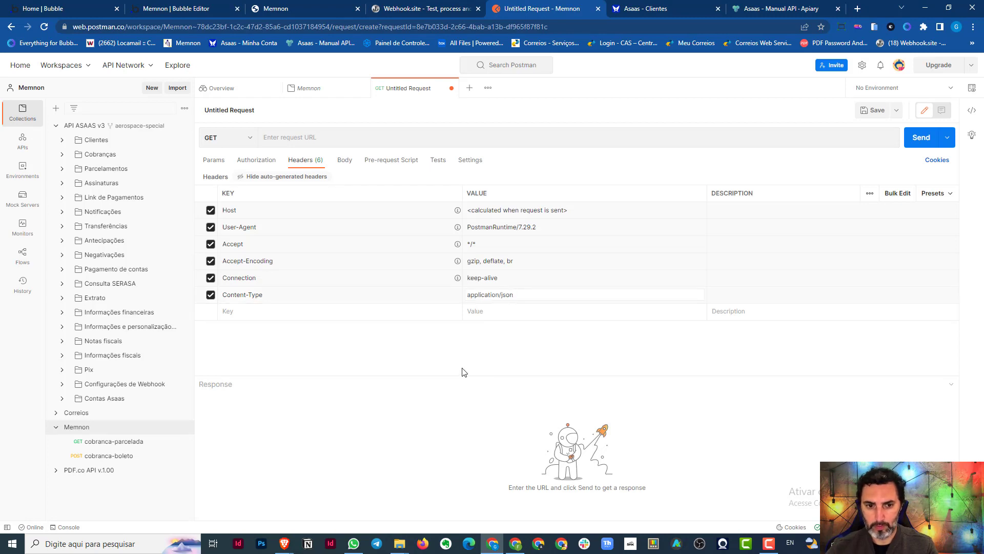
Copy the access_token header name from the Asaas API manual and add it as another header key in the Postman request
{"action": "left_click", "coordinate": [758, 8]}
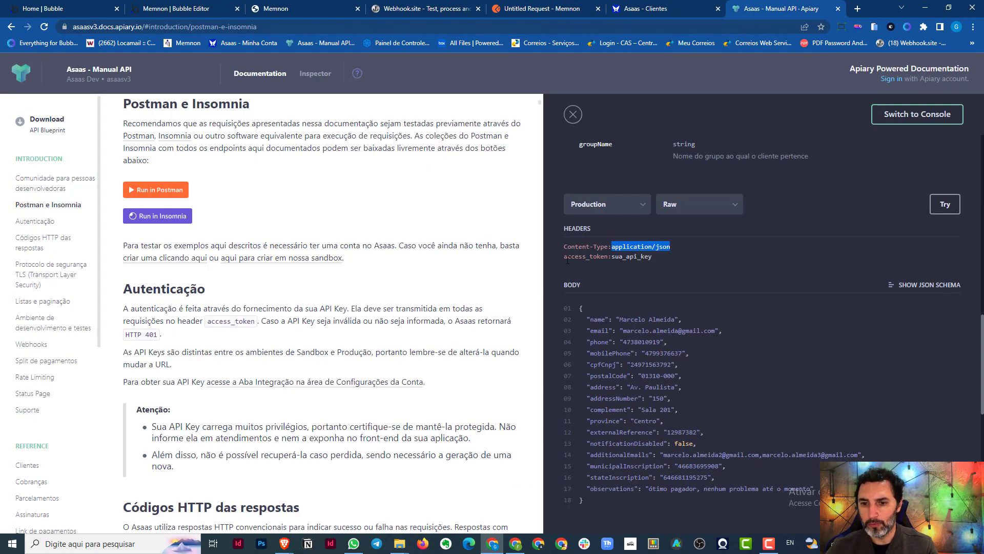
{"action": "left_click_drag", "start_coordinate": [565, 256], "coordinate": [610, 263]}
{"action": "key", "text": "ctrl+c"}
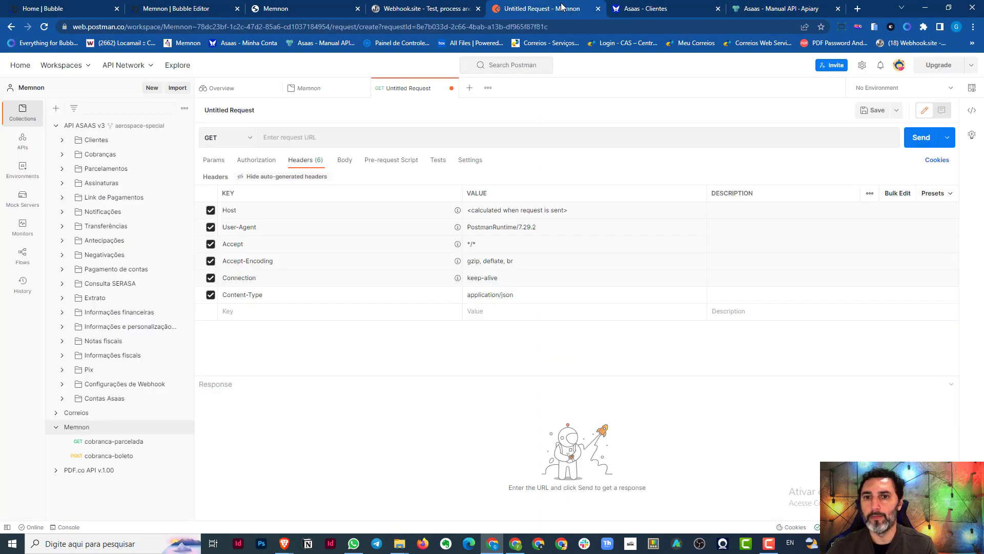
{"action": "left_click", "coordinate": [564, 8]}
{"action": "key", "text": "ctrl+v"}
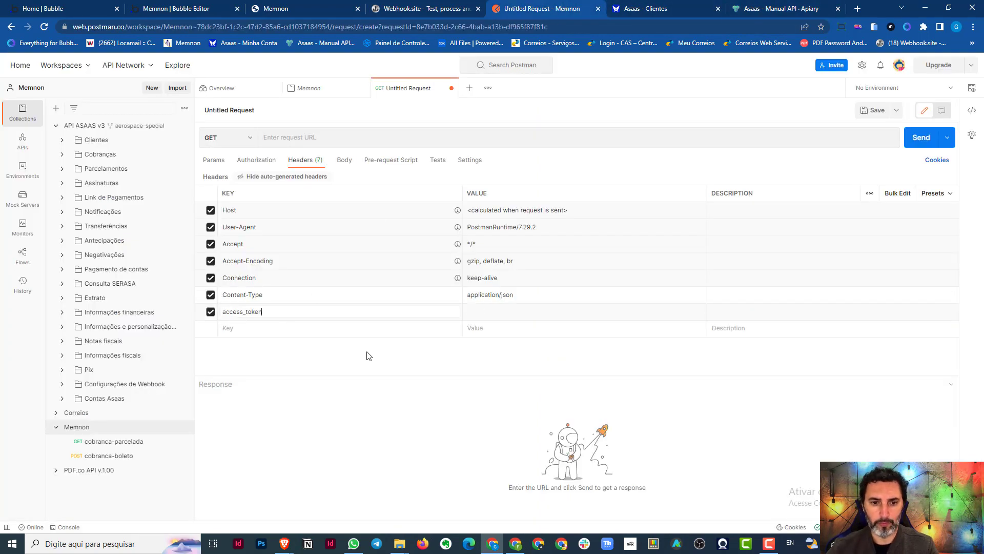
Copy the API key from the cliente call in Bubble's API Connector and paste it as the access_token header's value in Postman
{"action": "left_click", "coordinate": [416, 7]}
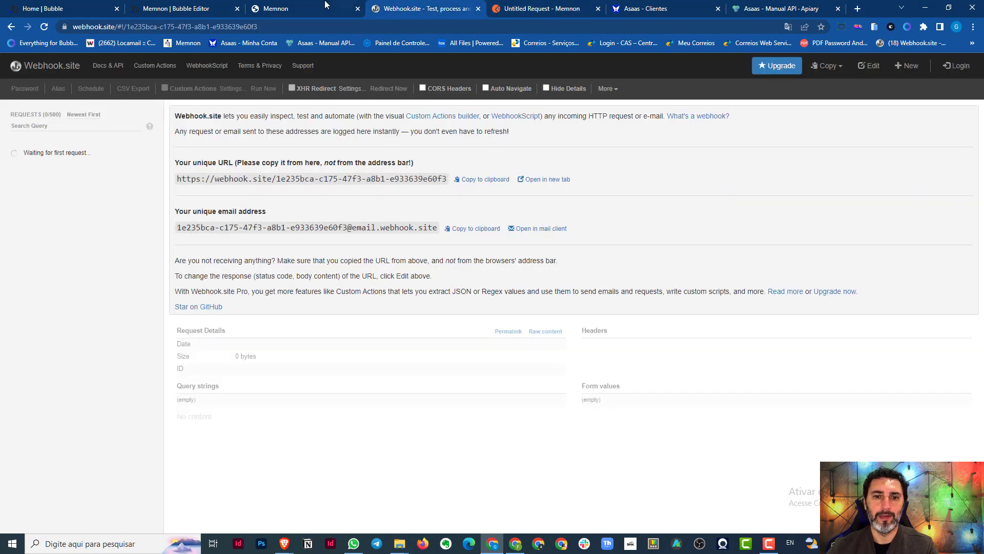
{"action": "left_click", "coordinate": [193, 9]}
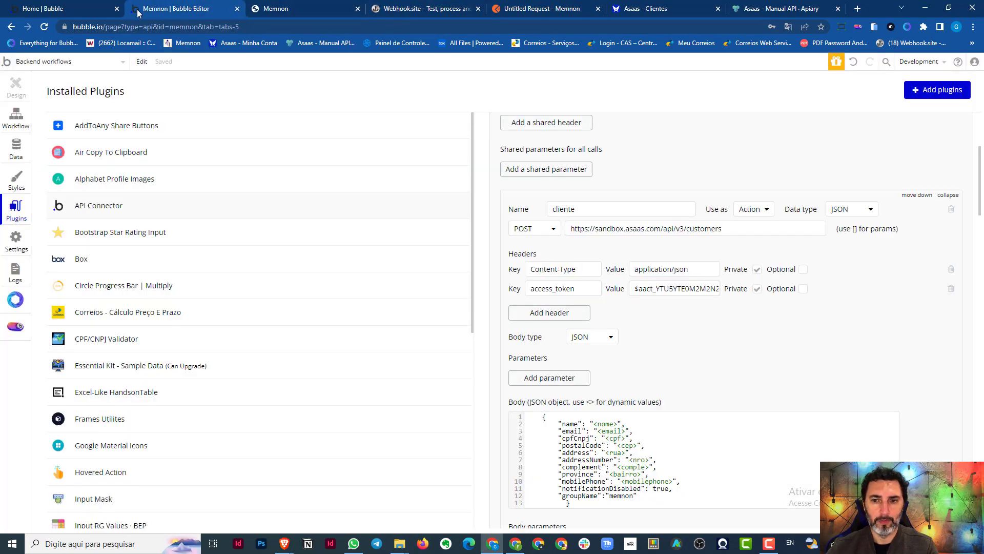
{"action": "left_click", "coordinate": [667, 294]}
{"action": "key", "text": "ctrl+a"}
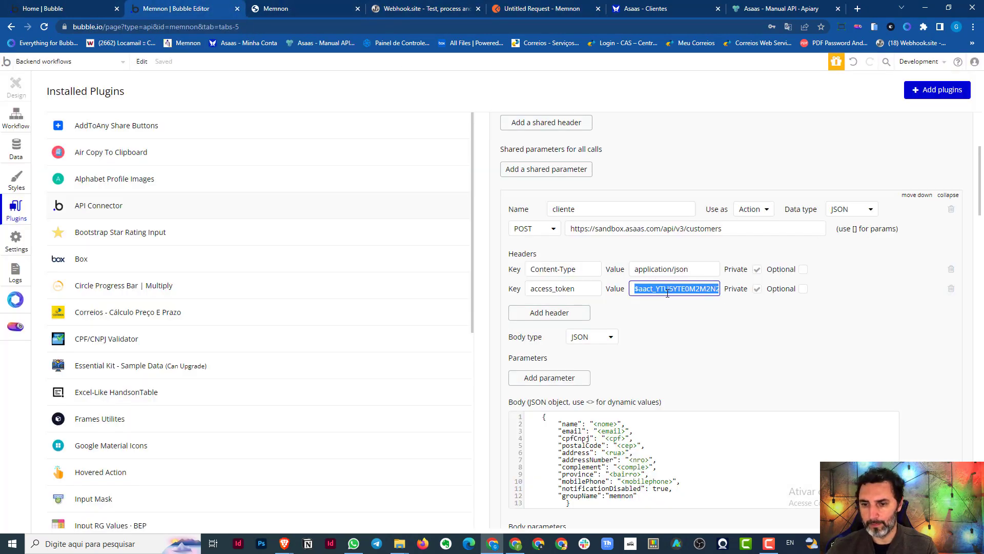
{"action": "left_click", "coordinate": [762, 3]}
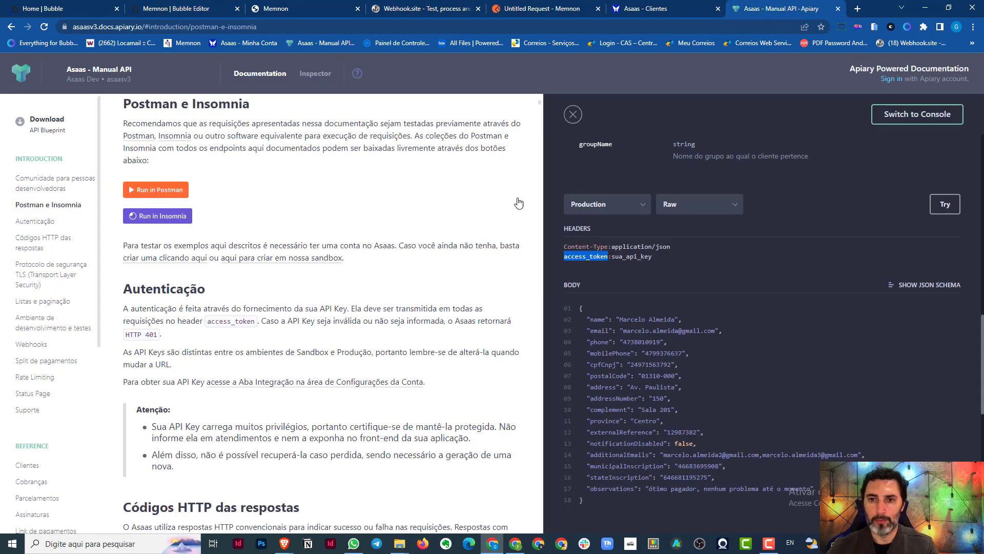
{"action": "left_click", "coordinate": [552, 3]}
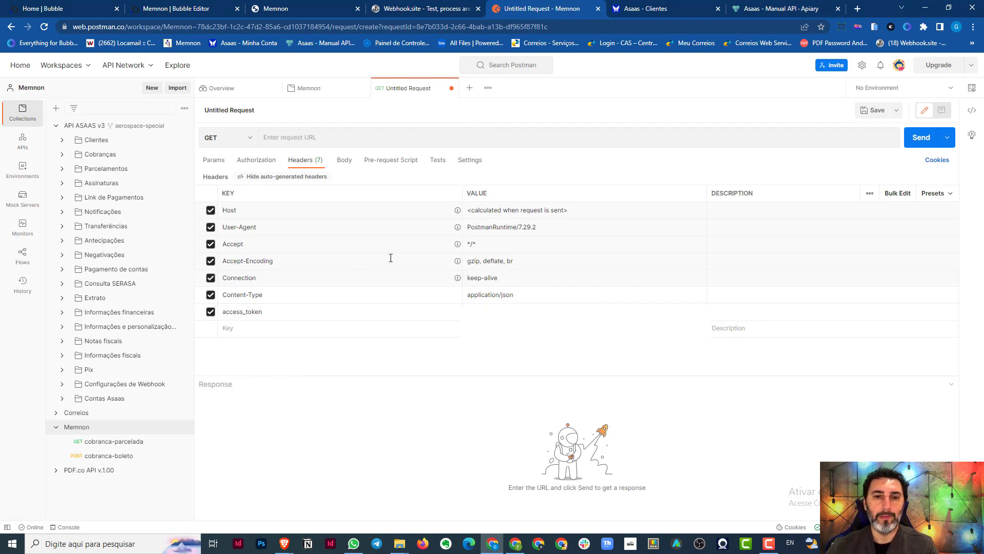
{"action": "left_click", "coordinate": [230, 139]}
{"action": "left_click", "coordinate": [228, 181]}
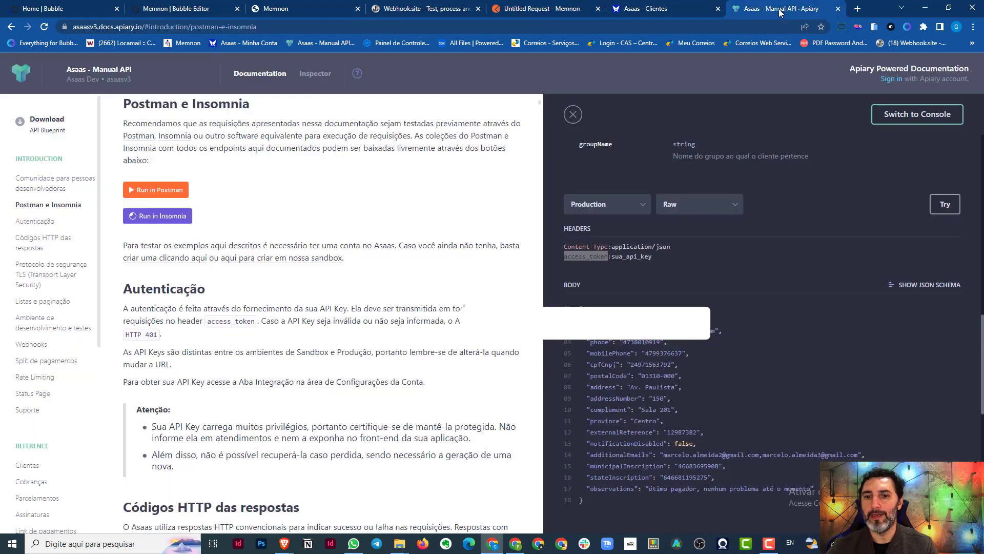
{"action": "left_click", "coordinate": [780, 9]}
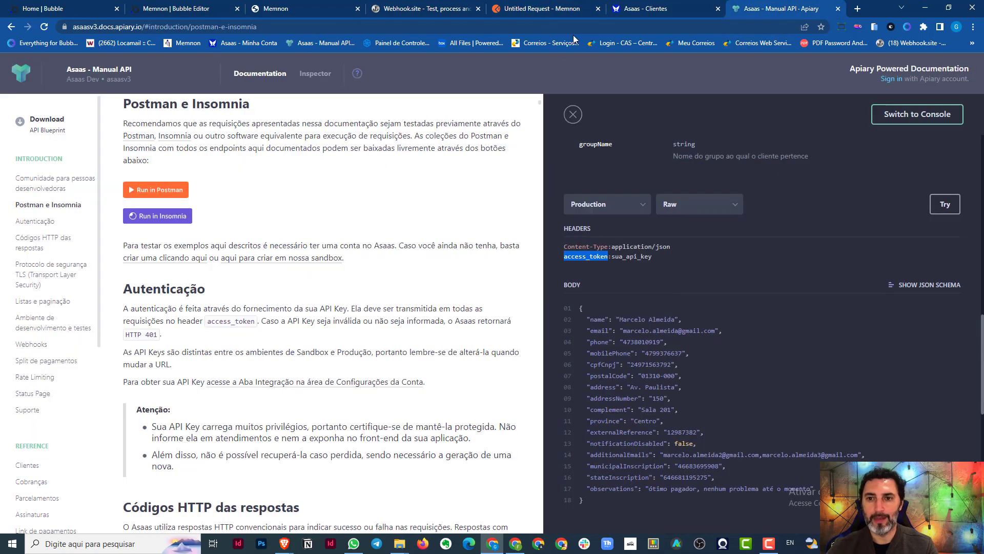
{"action": "scroll", "coordinate": [738, 234], "scroll_direction": "up", "scroll_amount": 3}
{"action": "scroll", "coordinate": [750, 216], "scroll_direction": "up", "scroll_amount": 7}
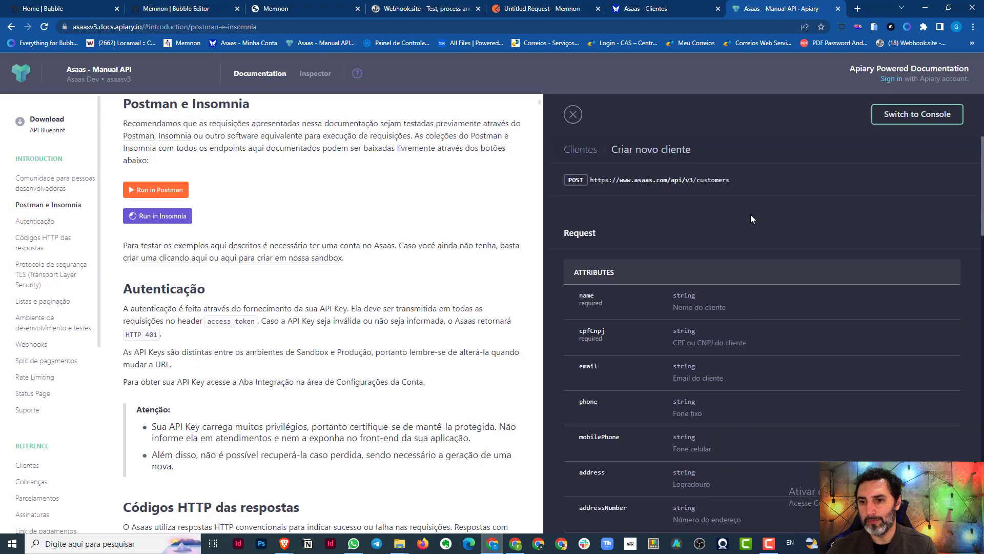
{"action": "left_click_drag", "start_coordinate": [728, 181], "coordinate": [595, 184]}
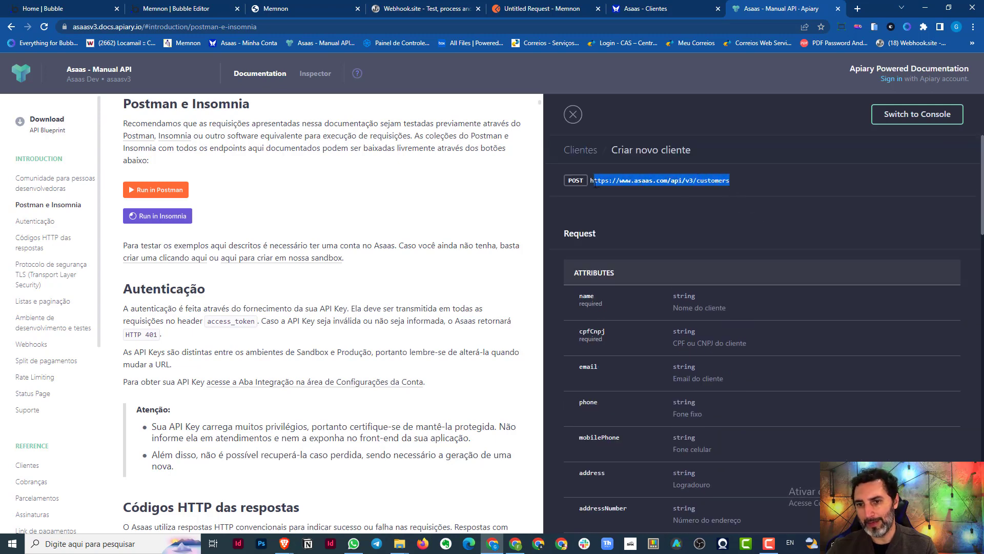
{"action": "left_click", "coordinate": [557, 7]}
{"action": "left_click", "coordinate": [290, 139]}
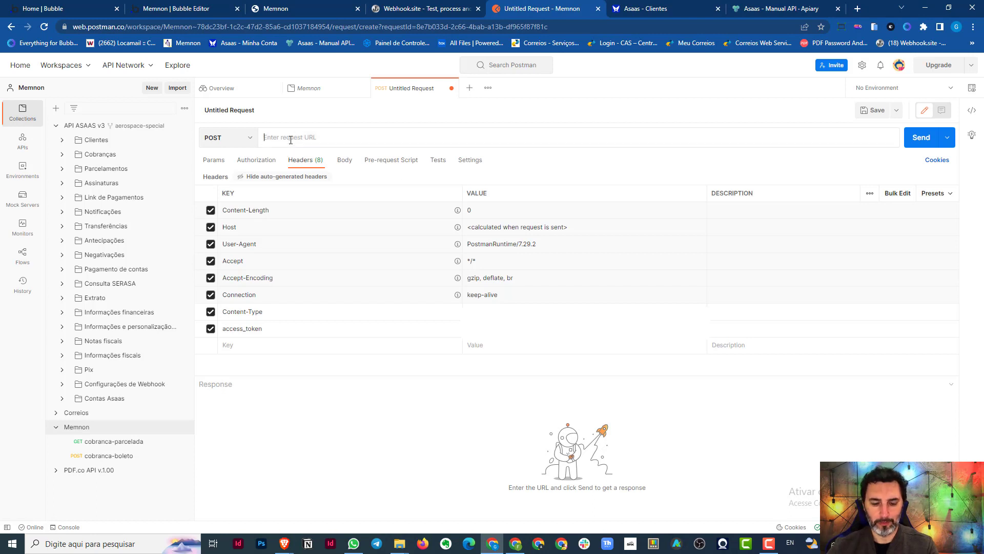
{"action": "type", "text": "https://www.asaas.com/api/v3/customers"}
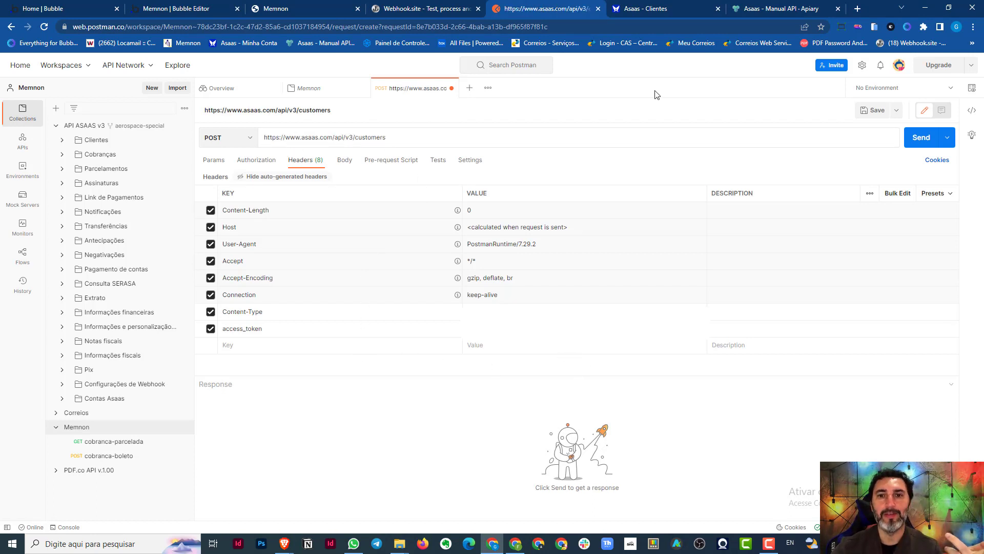
{"action": "left_click", "coordinate": [767, 13]}
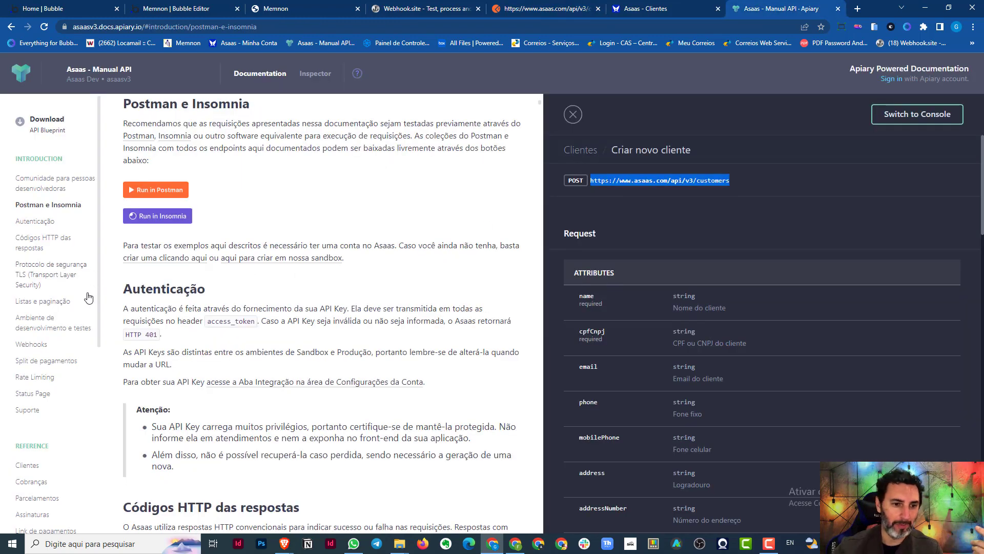
{"action": "left_click", "coordinate": [35, 328]}
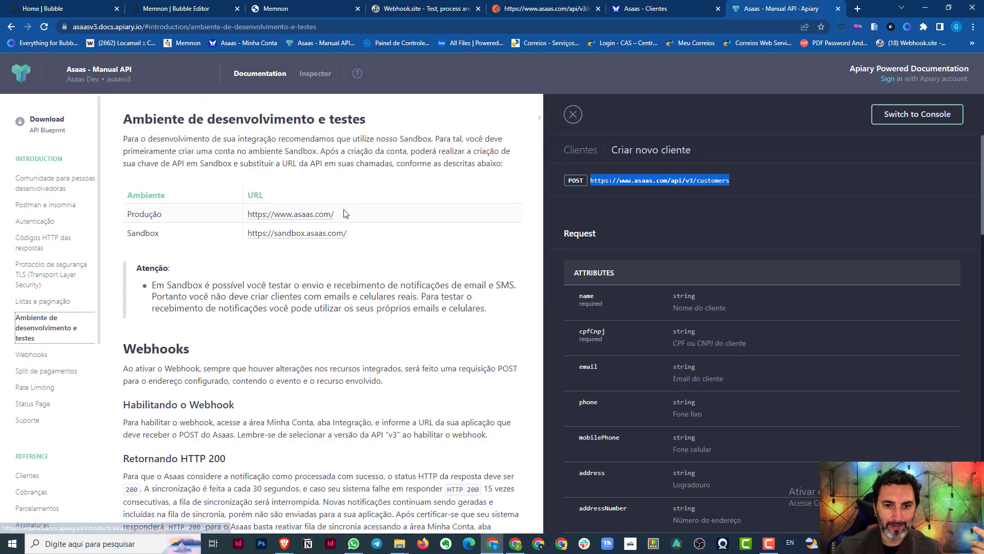
{"action": "left_click_drag", "start_coordinate": [355, 234], "coordinate": [240, 242]}
{"action": "key", "text": "ctrl+c"}
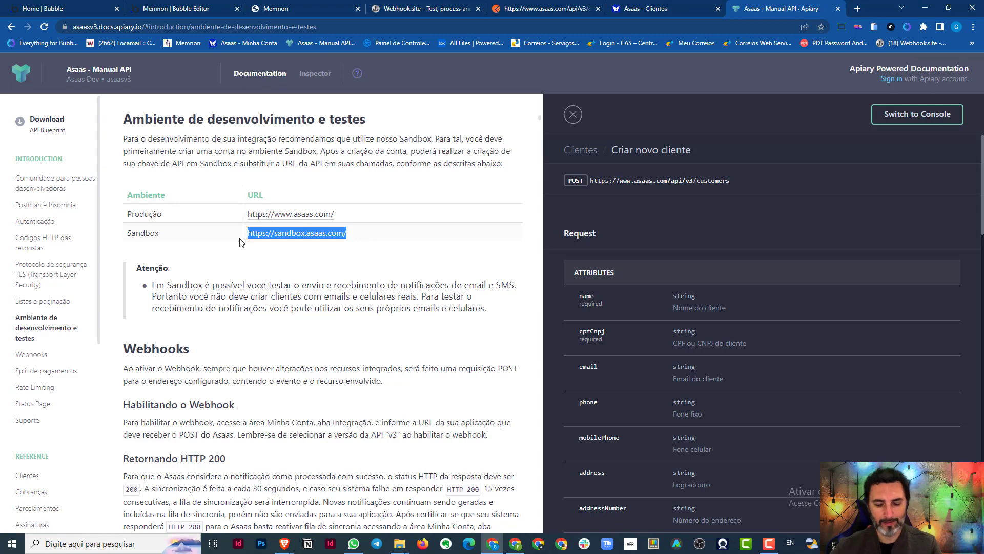
{"action": "left_click", "coordinate": [526, 7]}
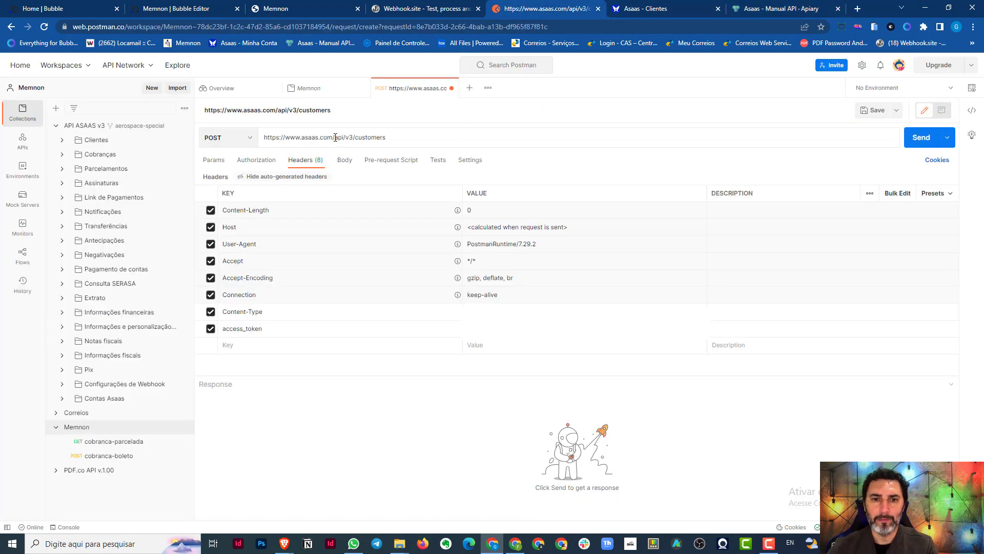
{"action": "left_click_drag", "start_coordinate": [300, 141], "coordinate": [250, 142]}
{"action": "key", "text": "ctrl+v"}
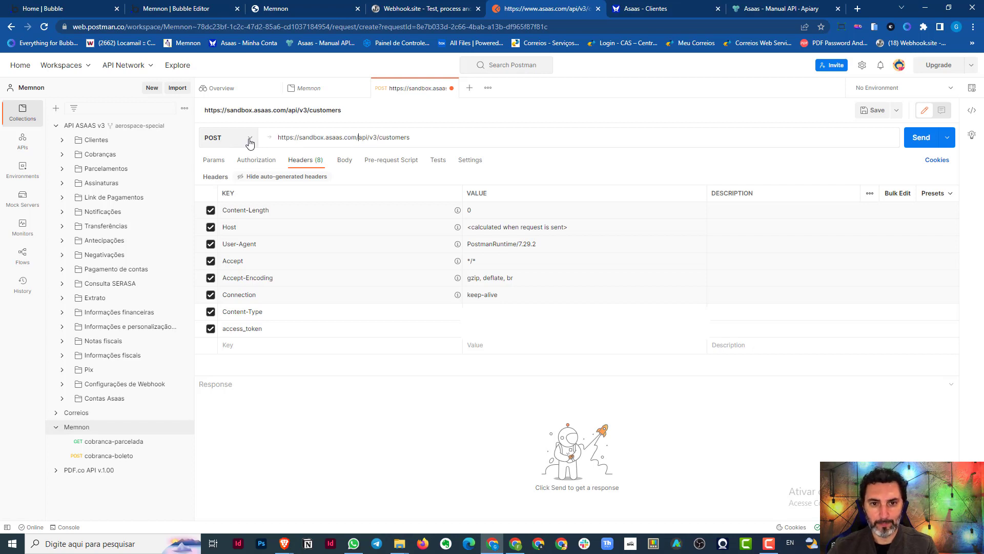
{"action": "left_click", "coordinate": [379, 121]}
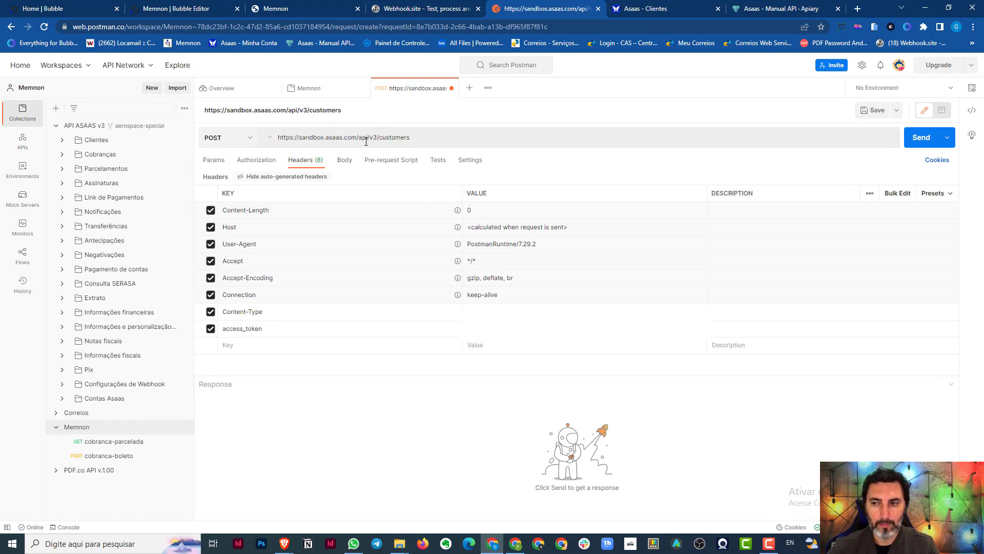
{"action": "left_click", "coordinate": [278, 139]}
{"action": "left_click_drag", "start_coordinate": [277, 139], "coordinate": [246, 137]}
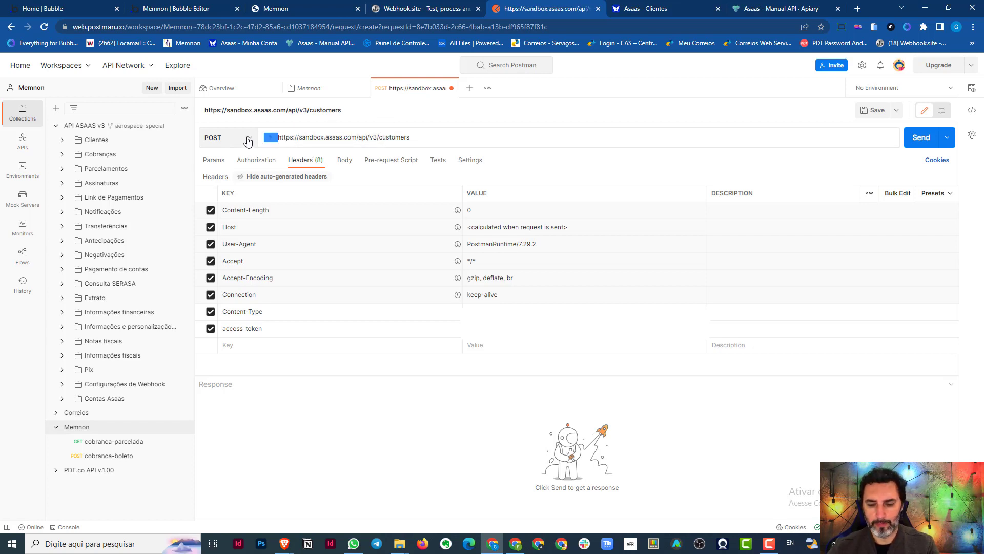
{"action": "key", "text": "BackSpace"}
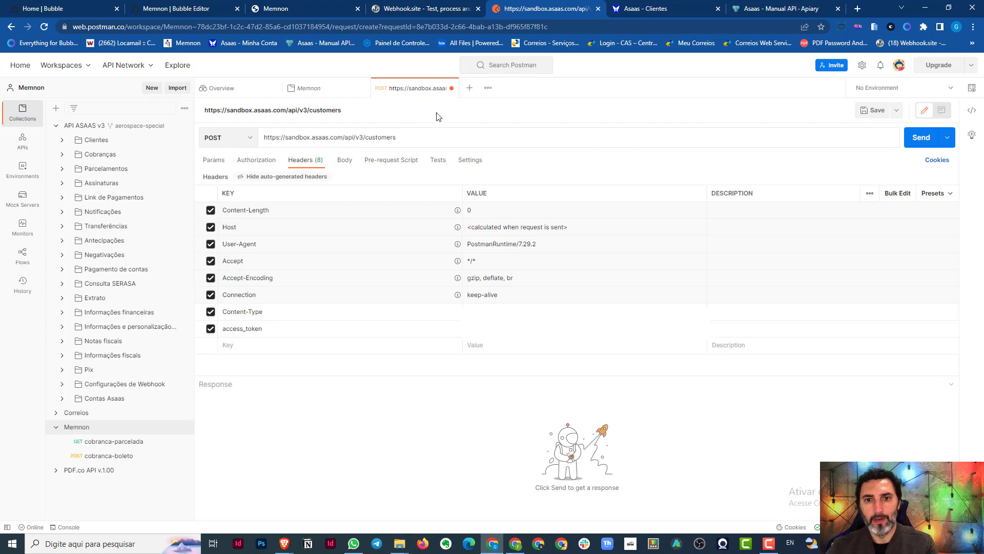
Save the request as criar-cliente in the Memnon collection
{"action": "left_click", "coordinate": [873, 110]}
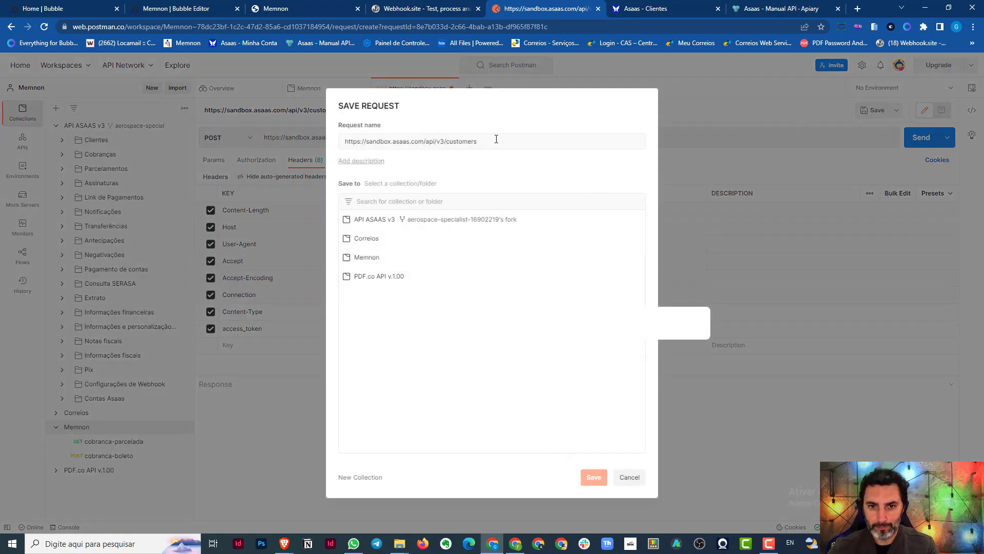
{"action": "left_click_drag", "start_coordinate": [497, 139], "coordinate": [329, 134]}
{"action": "type", "text": "criar"}
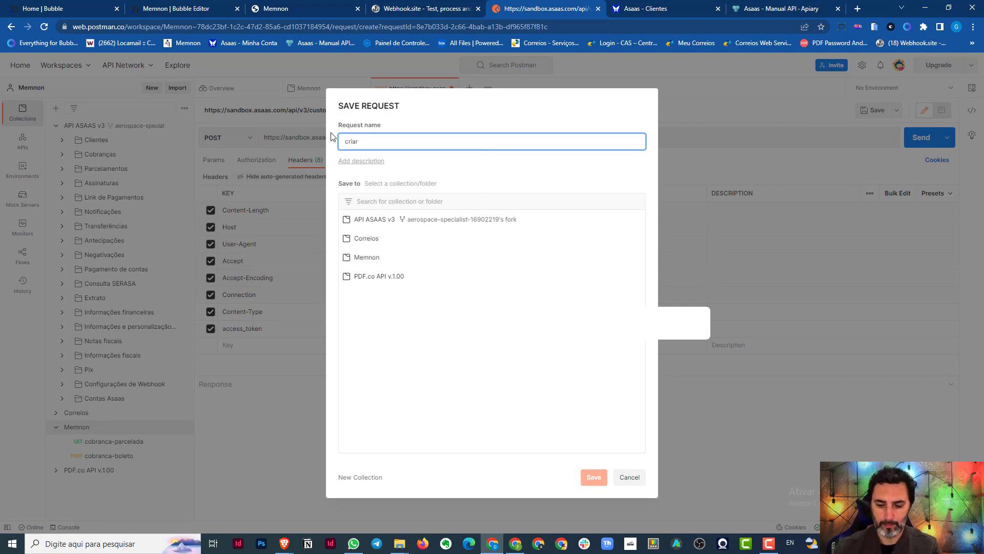
{"action": "type", "text": "-cliente"}
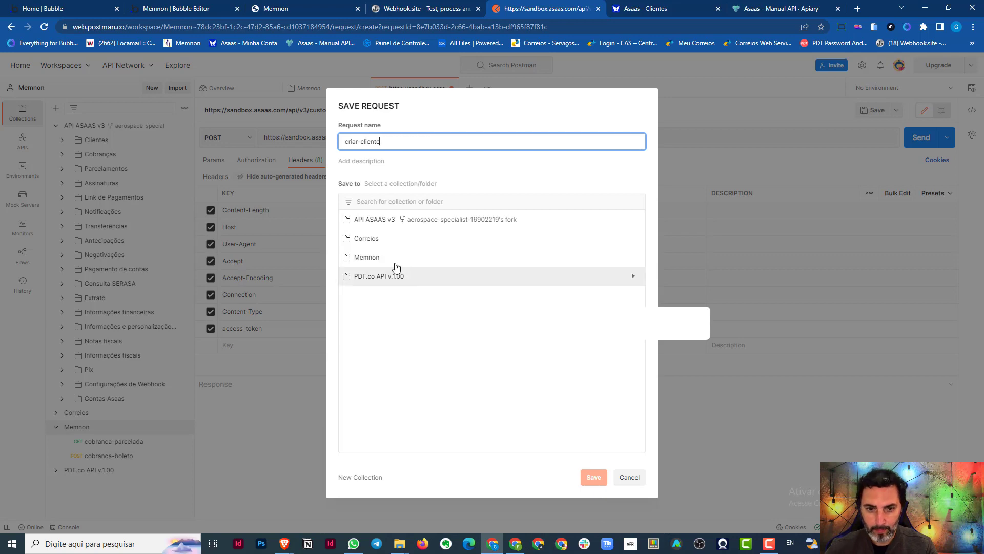
{"action": "left_click", "coordinate": [383, 257]}
{"action": "left_click", "coordinate": [591, 477]}
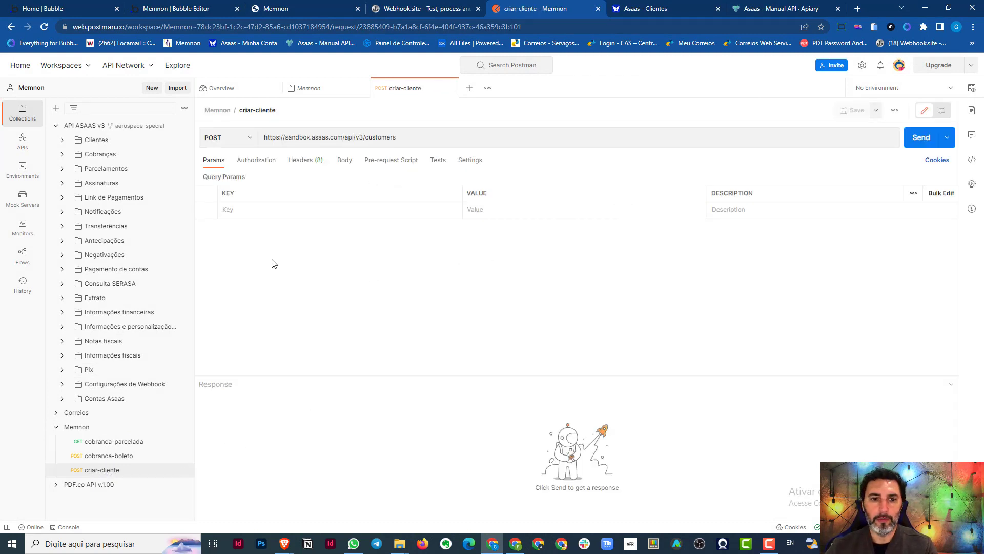
Set the criar-cliente request's body to raw JSON
{"action": "left_click", "coordinate": [306, 162]}
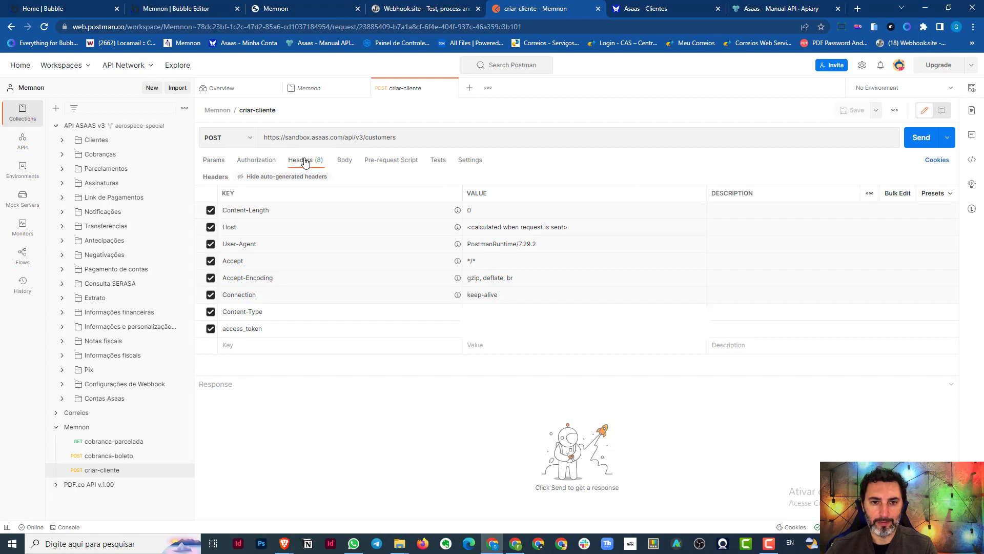
{"action": "left_click", "coordinate": [344, 161]}
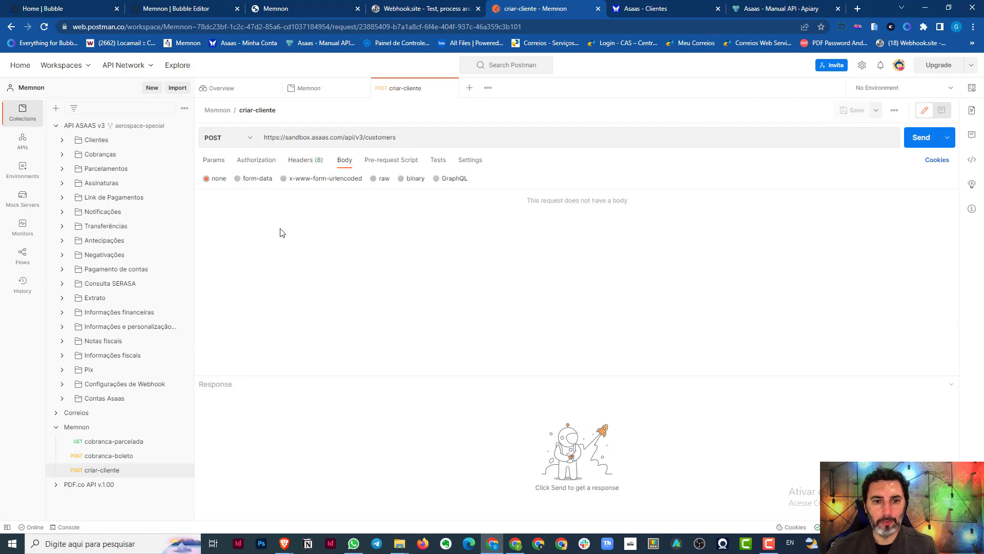
{"action": "left_click", "coordinate": [382, 180]}
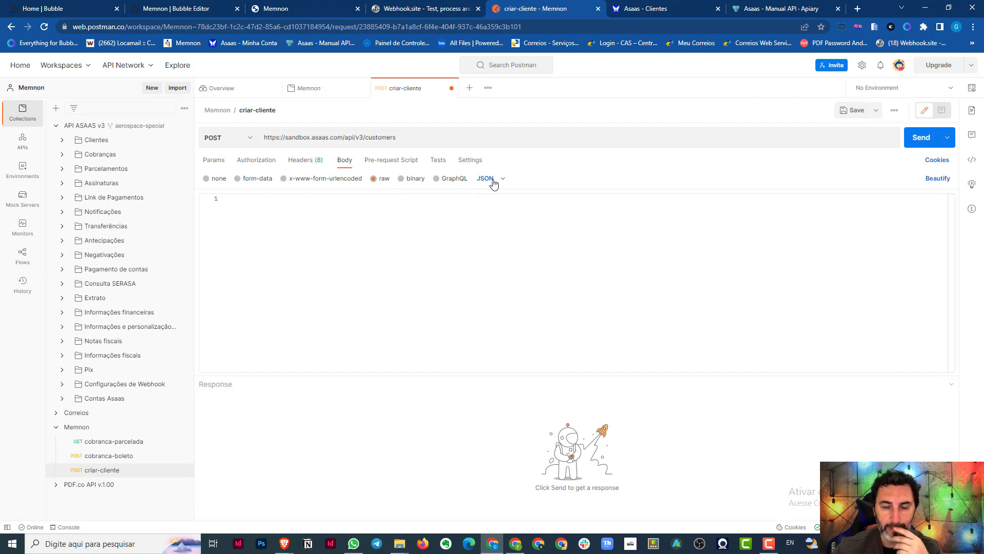
Copy the sample JSON body for creating a customer from the Asaas API manual into the criar-cliente request's body
{"action": "left_click", "coordinate": [774, 8]}
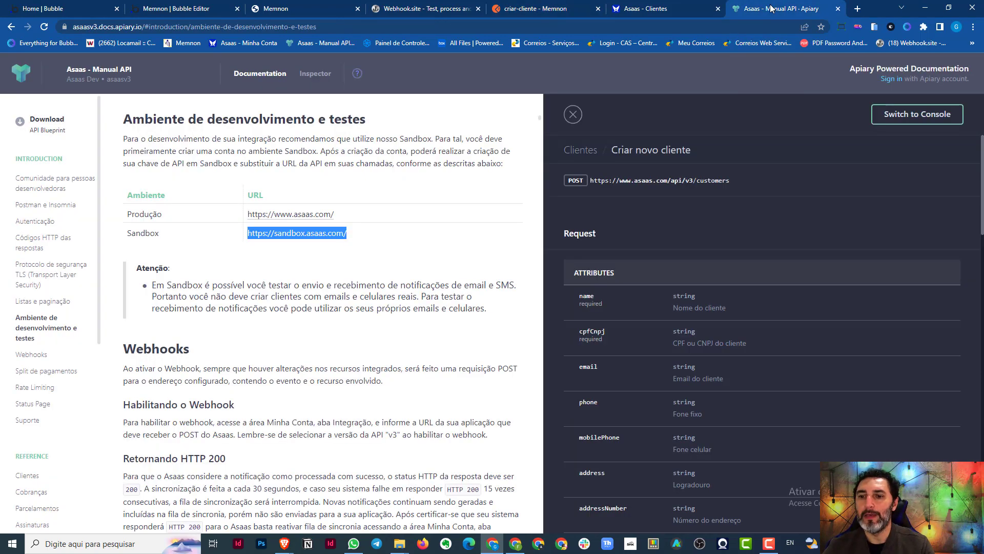
{"action": "scroll", "coordinate": [747, 278], "scroll_direction": "down", "scroll_amount": 15}
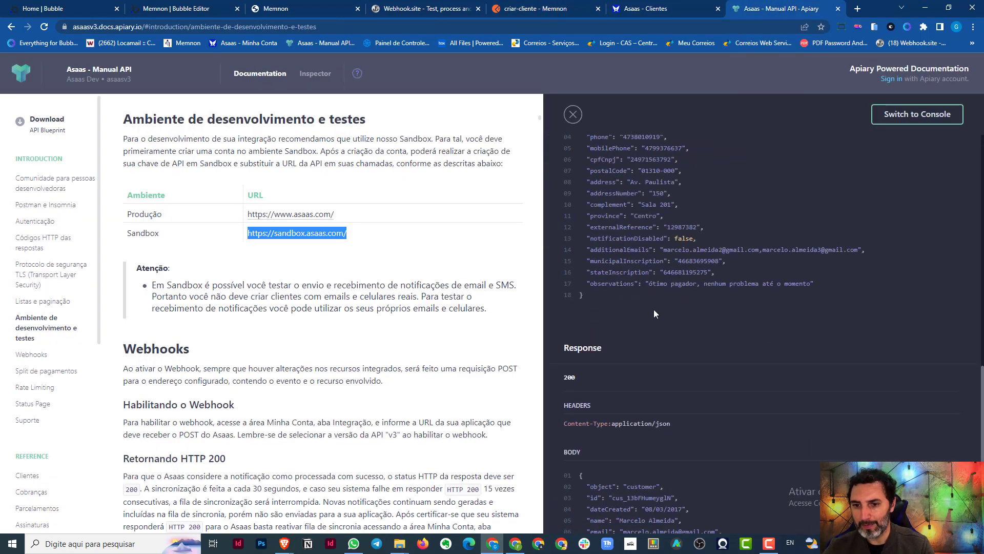
{"action": "scroll", "coordinate": [654, 309], "scroll_direction": "up", "scroll_amount": 2}
{"action": "left_click", "coordinate": [597, 366]}
{"action": "left_click_drag", "start_coordinate": [585, 397], "coordinate": [581, 217]}
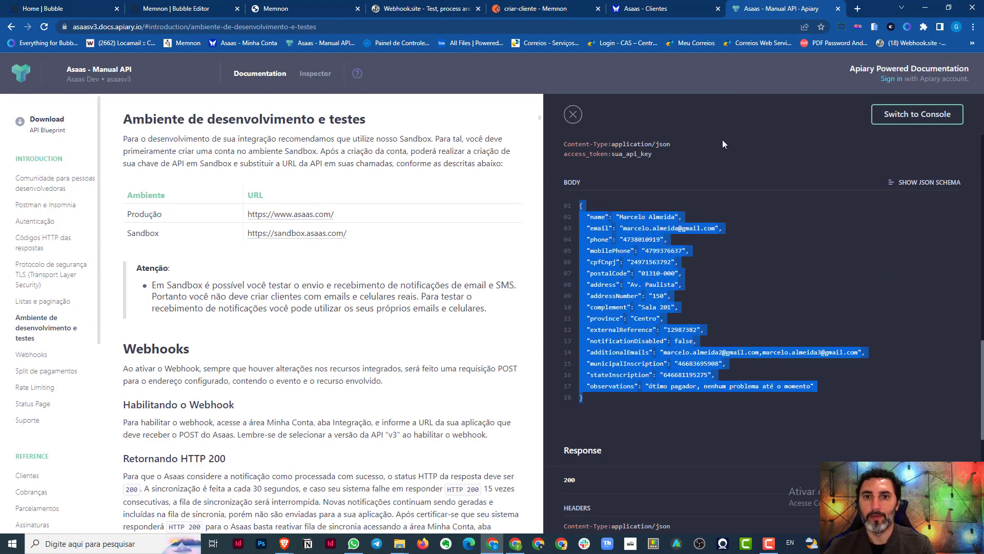
{"action": "left_click", "coordinate": [535, 8]}
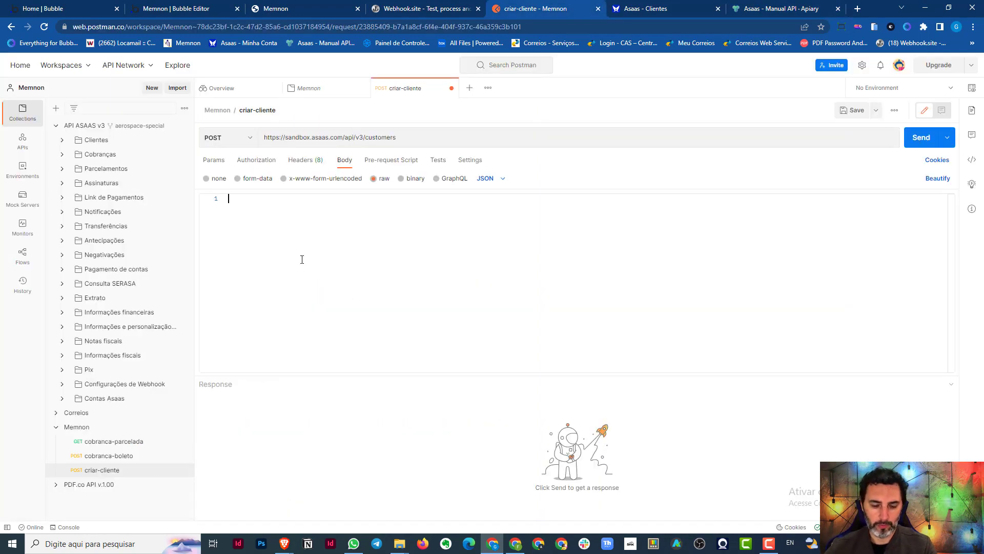
{"action": "key", "text": "ctrl+v"}
{"action": "left_click", "coordinate": [548, 254]}
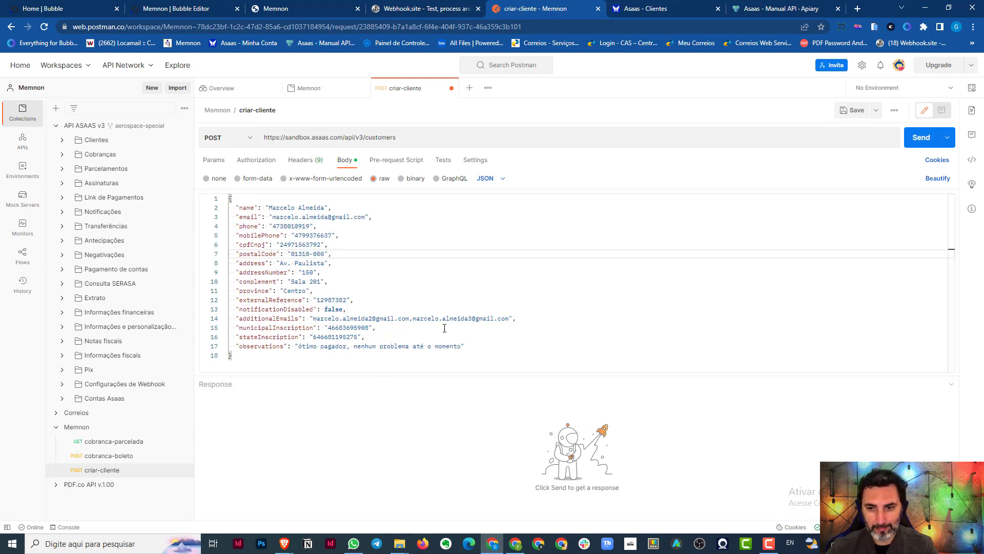
Send the criar-cliente request and compare its response status with the HTTP response codes listed in the Asaas API manual
{"action": "left_click", "coordinate": [925, 139]}
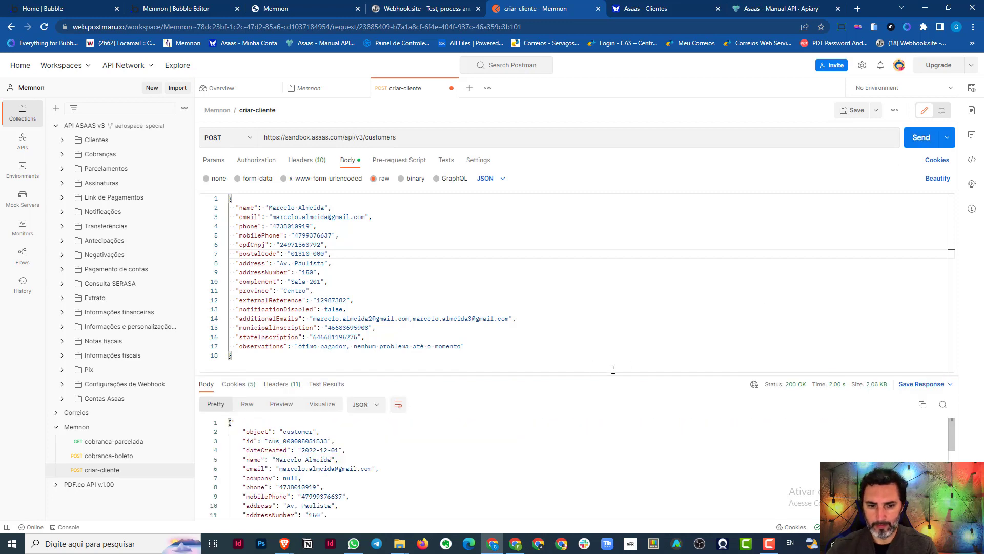
{"action": "mouse_move", "coordinate": [794, 391]}
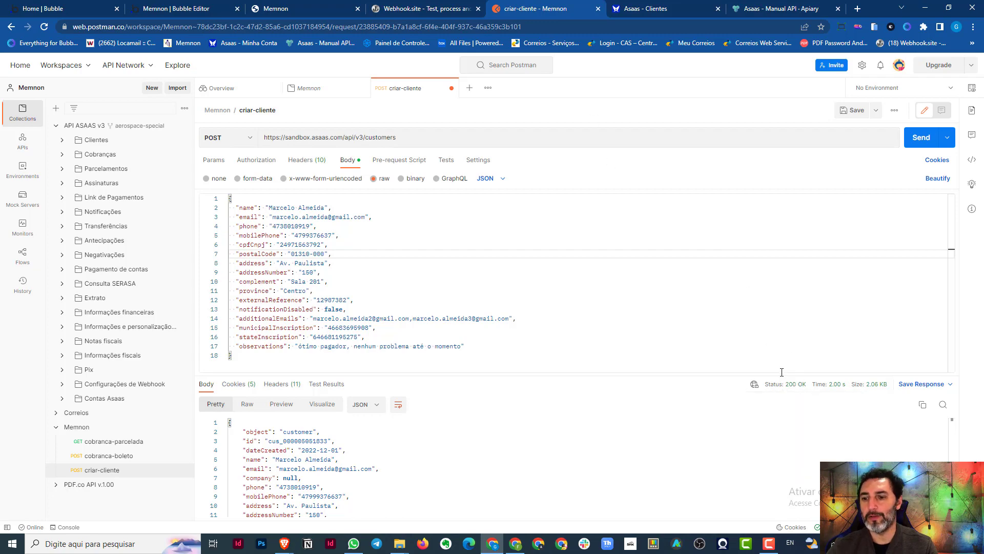
{"action": "left_click", "coordinate": [776, 9]}
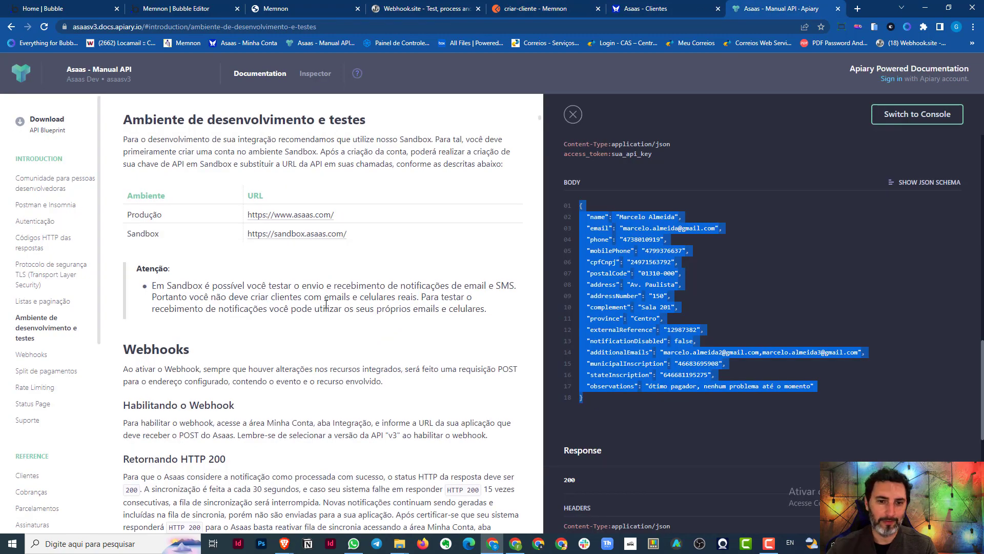
{"action": "scroll", "coordinate": [338, 292], "scroll_direction": "up", "scroll_amount": 10}
{"action": "scroll", "coordinate": [332, 297], "scroll_direction": "up", "scroll_amount": 3}
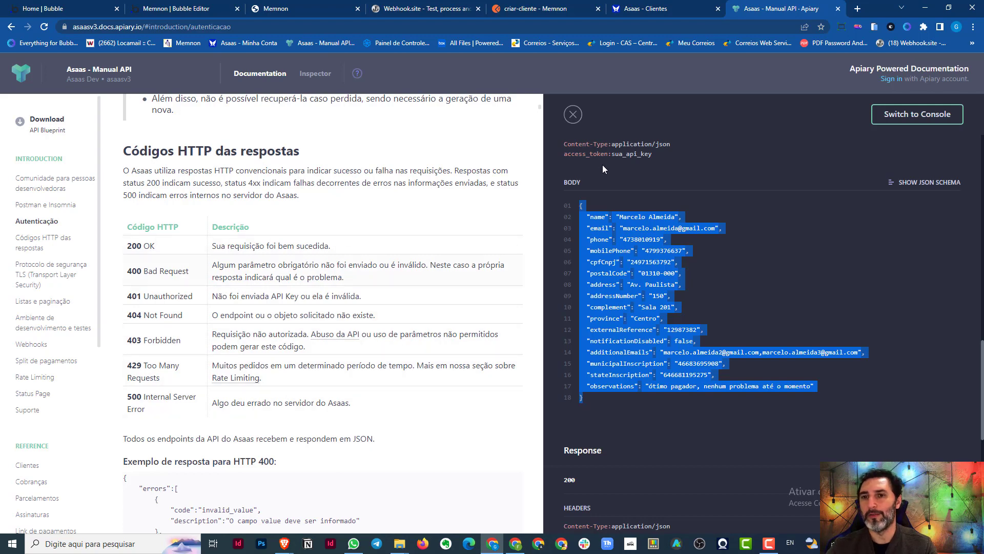
Switch to the Asaas sandbox and reload its client list to check for the customer sent by the criar-cliente request
{"action": "left_click", "coordinate": [527, 7]}
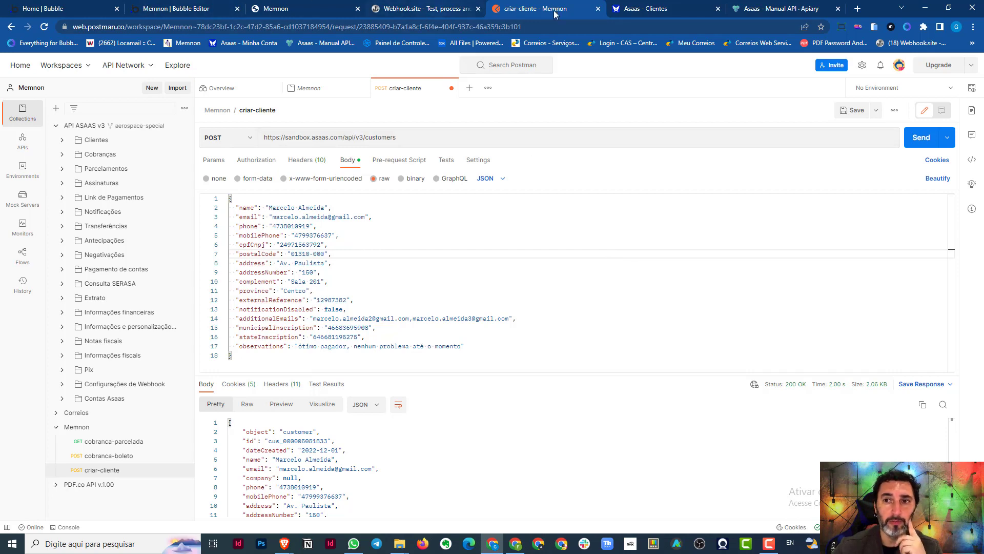
{"action": "left_click", "coordinate": [650, 10]}
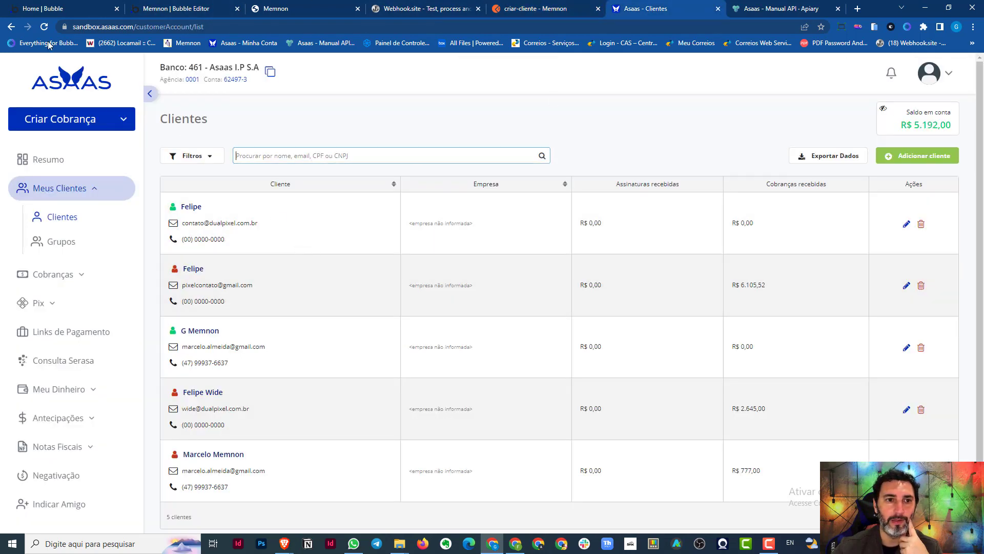
{"action": "left_click", "coordinate": [46, 28]}
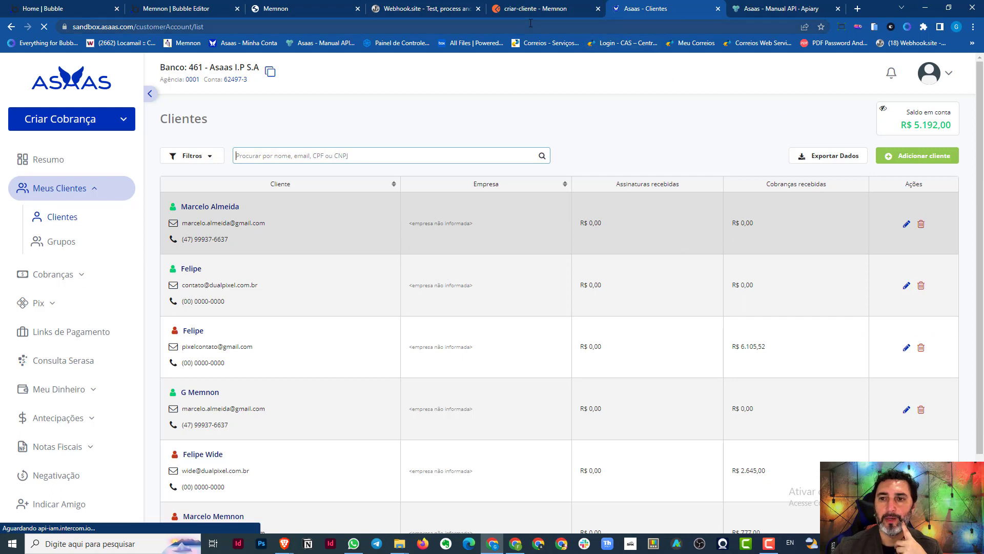
Return to Postman and read through the full JSON response body of the criar-cliente request
{"action": "mouse_move", "coordinate": [538, 7]}
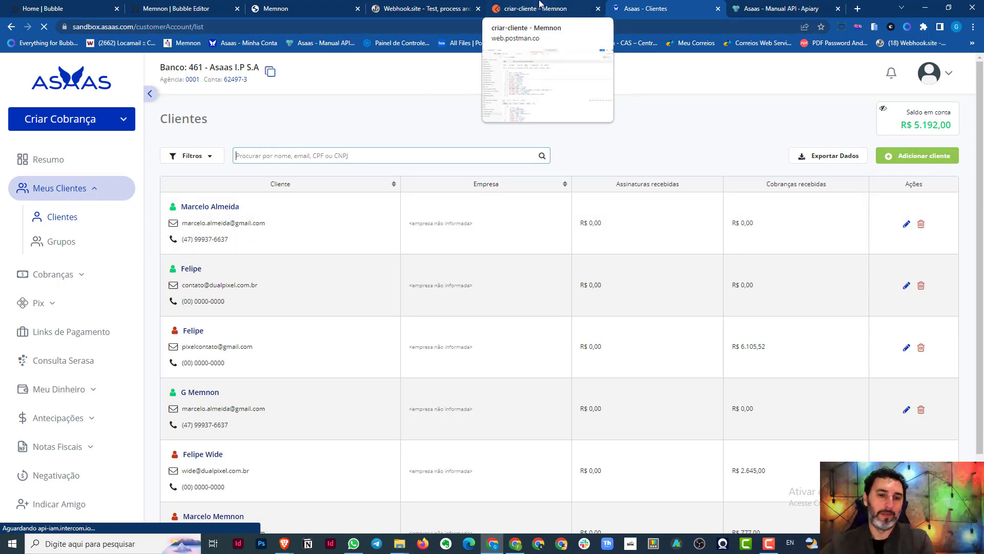
{"action": "left_click", "coordinate": [554, 14]}
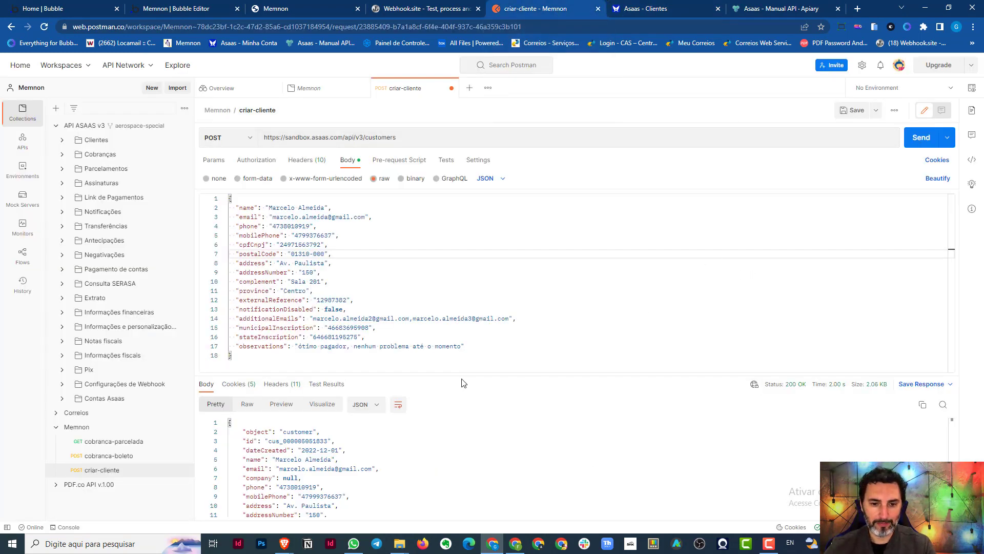
{"action": "scroll", "coordinate": [475, 455], "scroll_direction": "down", "scroll_amount": 4}
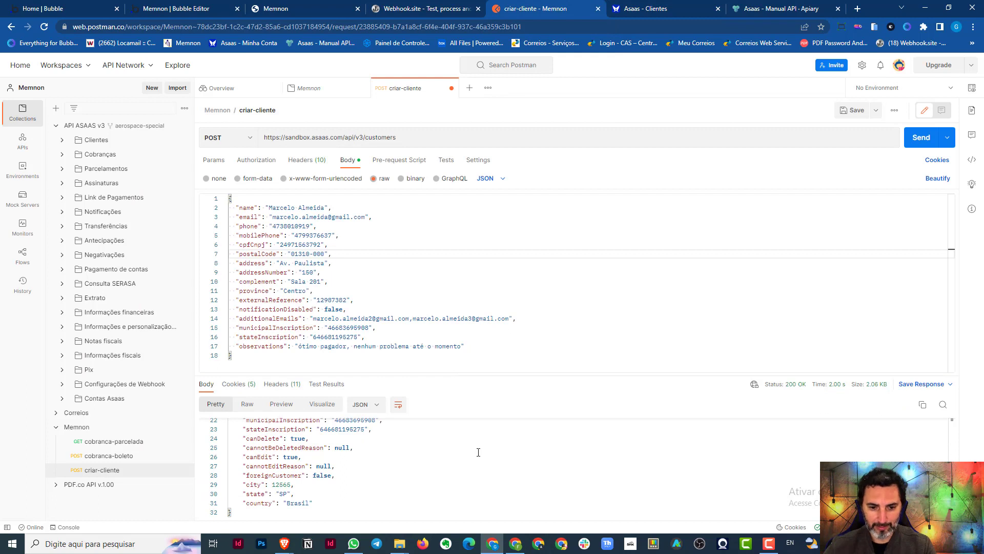
{"action": "scroll", "coordinate": [478, 452], "scroll_direction": "up", "scroll_amount": 4}
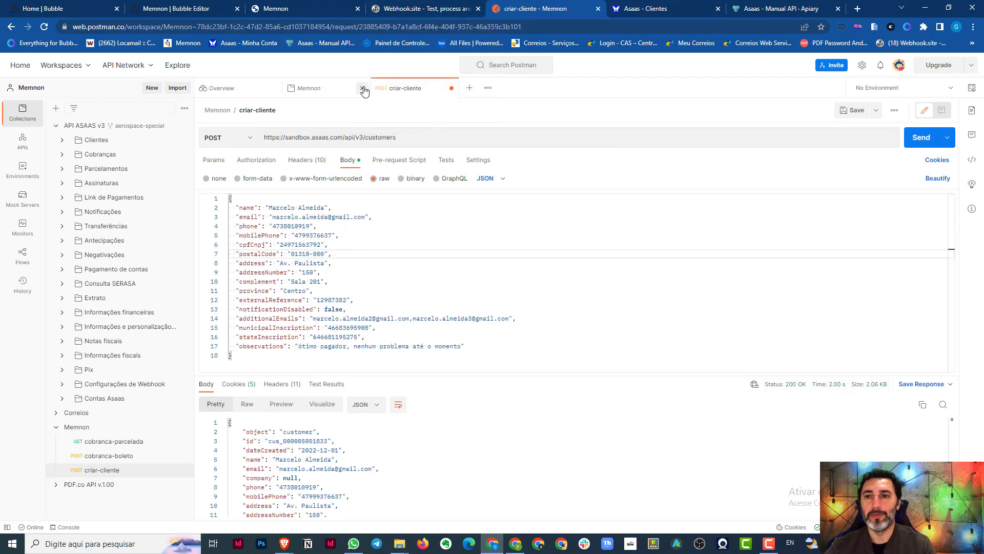
Switch to the Bubble editor, review the asaas calls in the API Connector, and open the app's backend workflows
{"action": "left_click", "coordinate": [277, 8]}
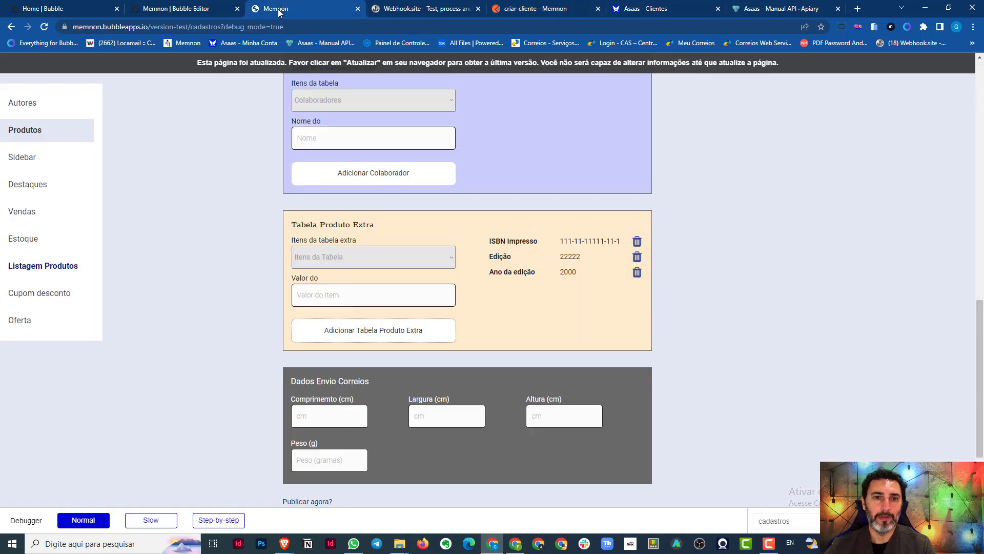
{"action": "left_click", "coordinate": [182, 6]}
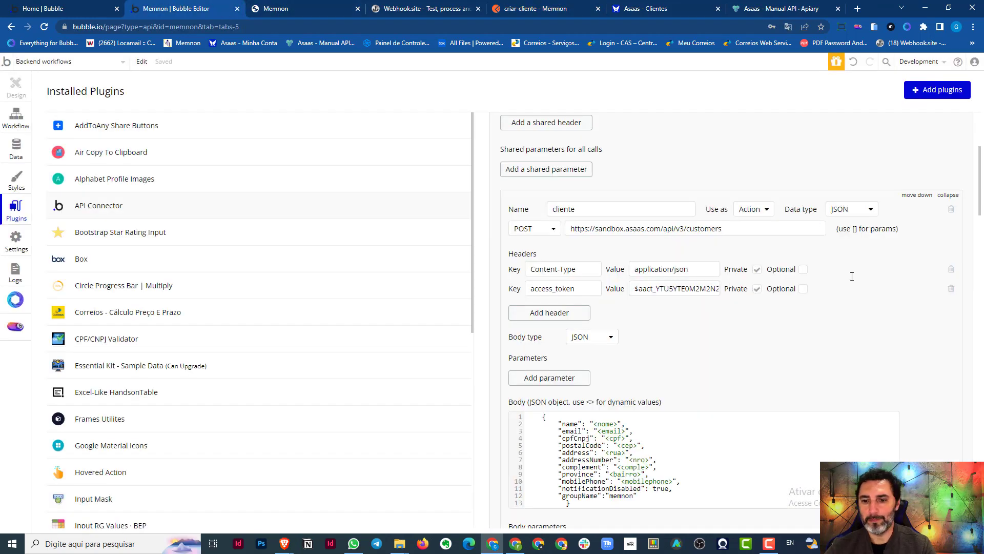
{"action": "scroll", "coordinate": [876, 311], "scroll_direction": "up", "scroll_amount": 3}
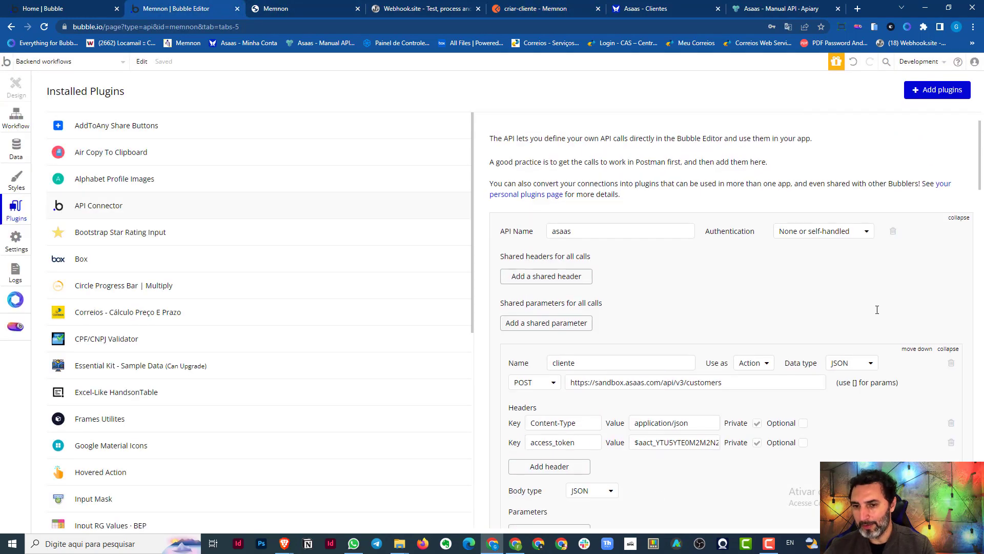
{"action": "scroll", "coordinate": [838, 272], "scroll_direction": "down", "scroll_amount": 20}
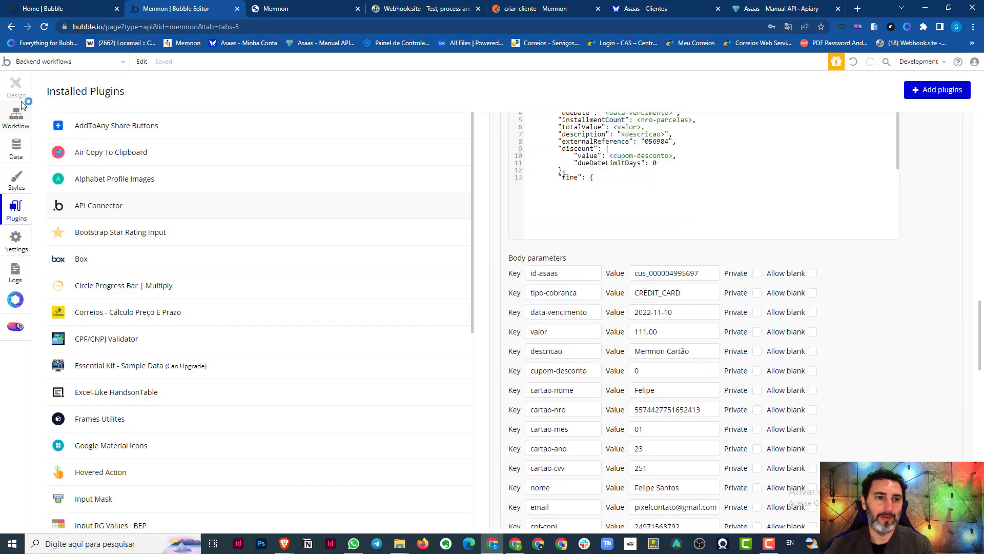
{"action": "left_click", "coordinate": [16, 118]}
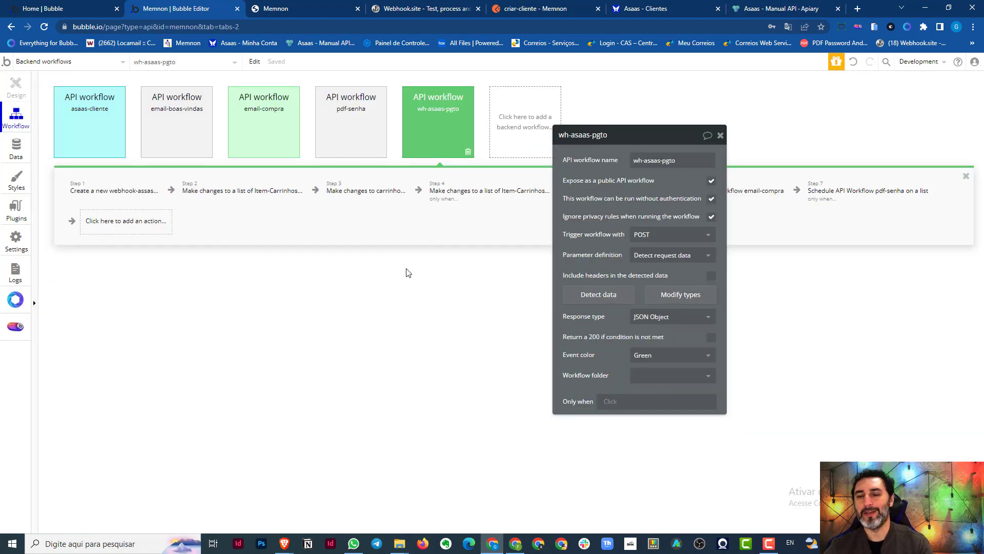